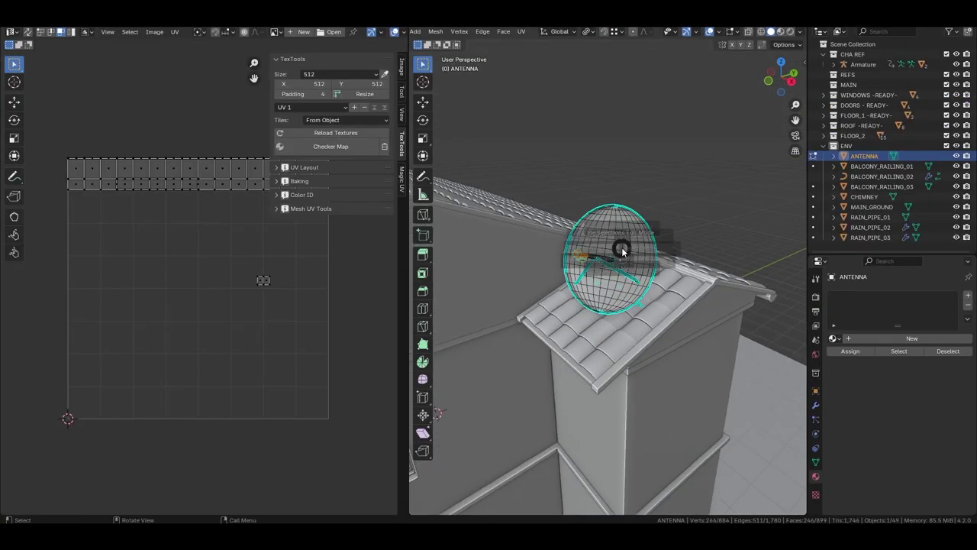
Smart-UV-unwrap the antenna with packed islands and give it the new material antenna.mat.01.
key(a)
key(u)
click(589, 264)
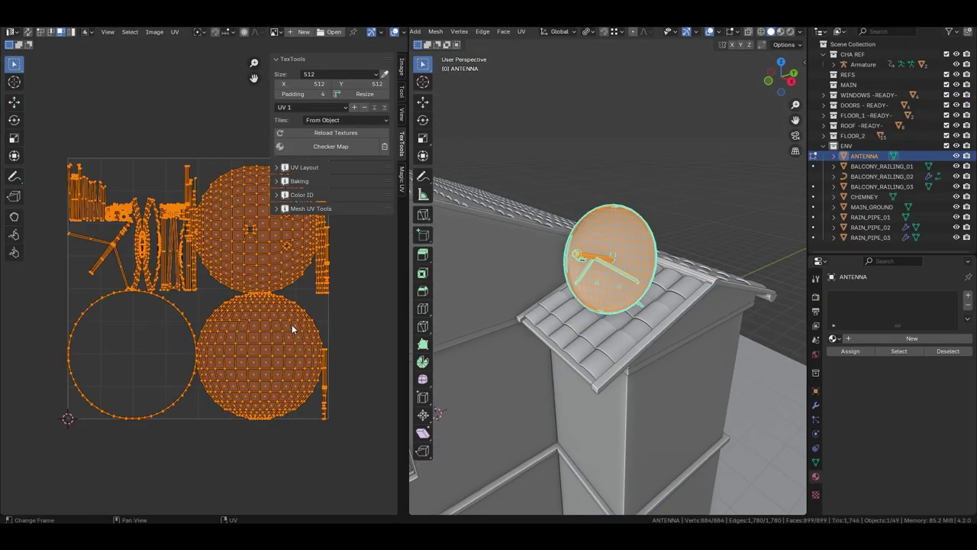
key(ctrl+p)
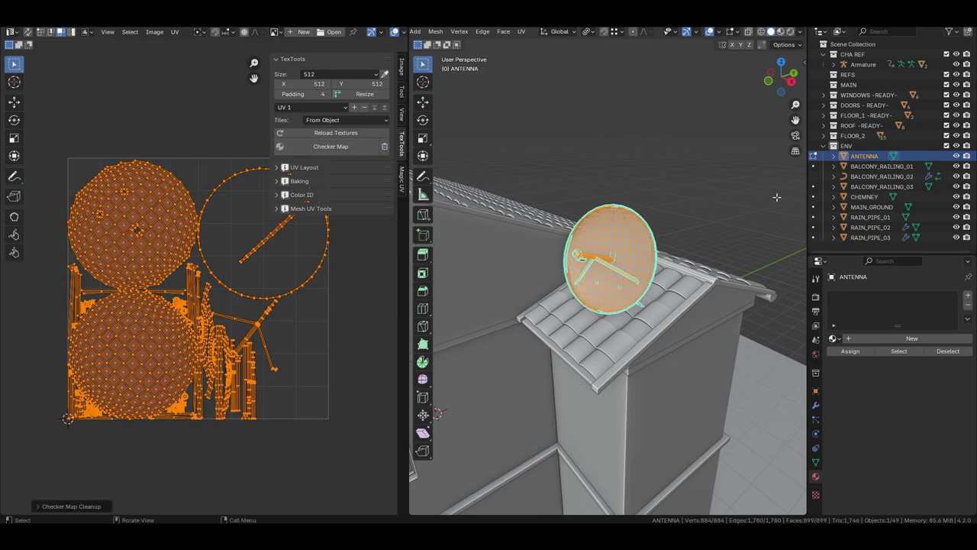
click(877, 338)
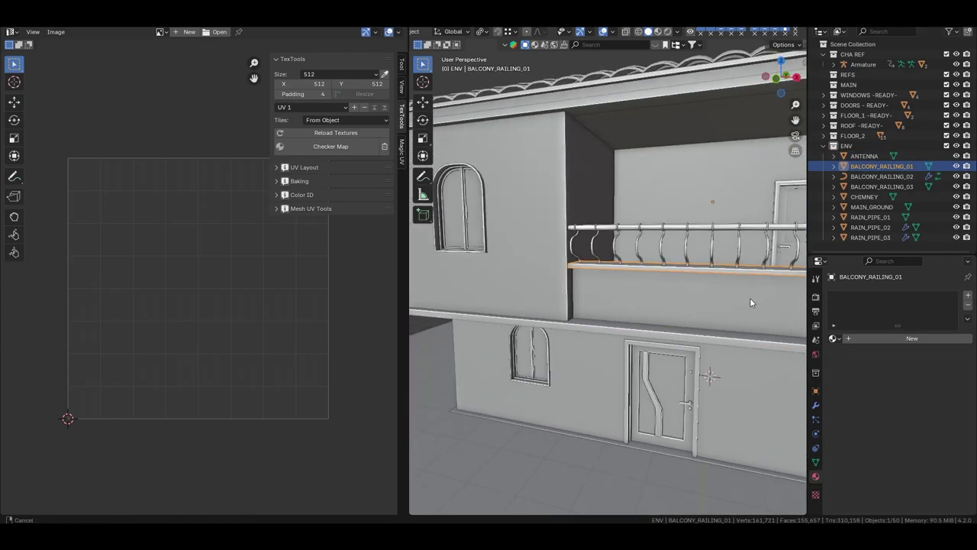
Add new materials to the railing ledge, hooks and bar, named balcony.railing.mat.01 and .02.
click(912, 338)
text(balcony.railing.mat.01)
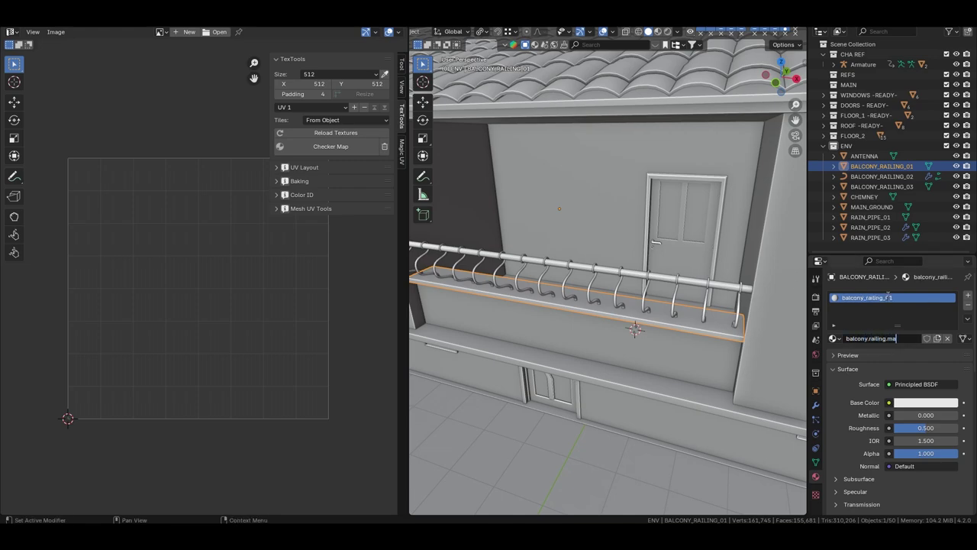
click(703, 309)
click(900, 337)
click(710, 286)
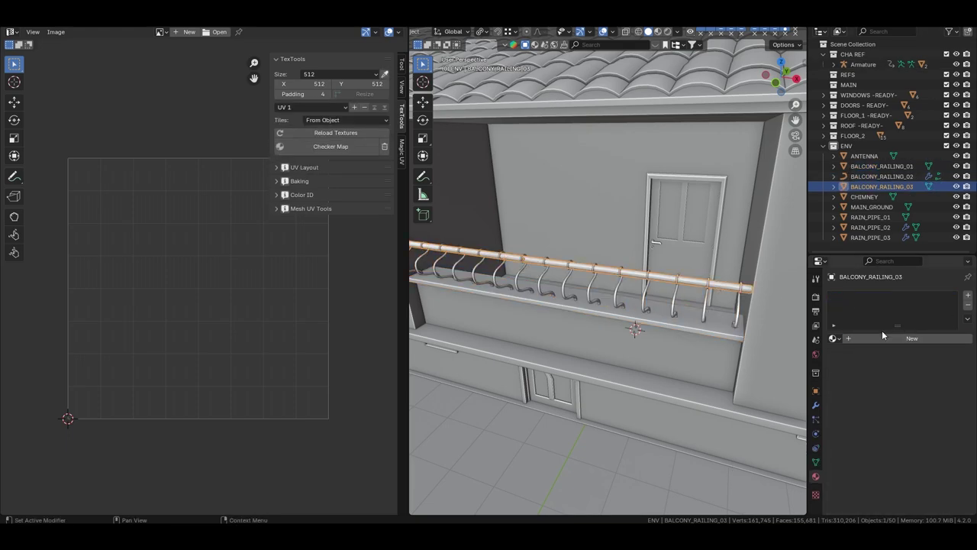
double_click(882, 336)
text(balcony.railing.mat.0)
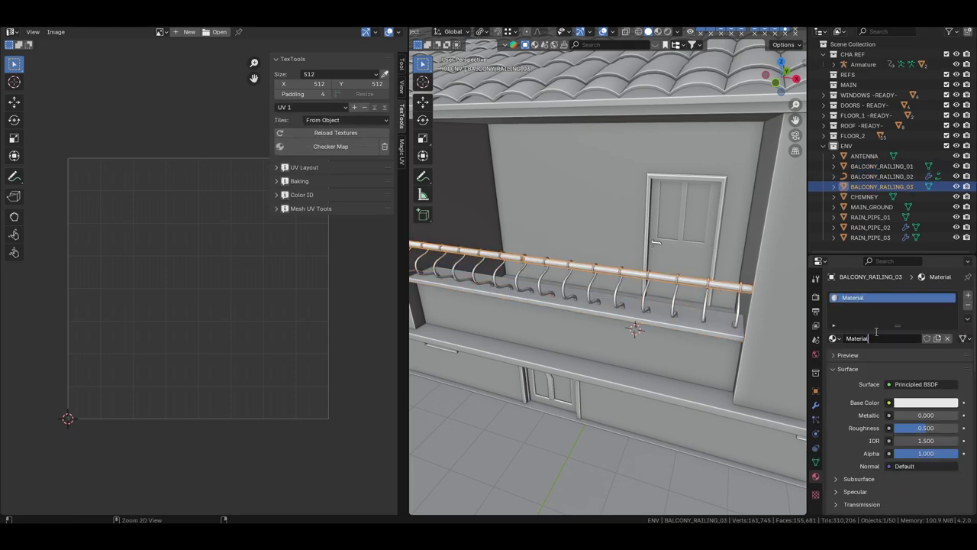
key(Return)
Convert the railing hooks curve to mesh, join it with the bar, and apply Shade Auto Smooth.
click(683, 229)
click(701, 300)
right_click(701, 300)
click(737, 292)
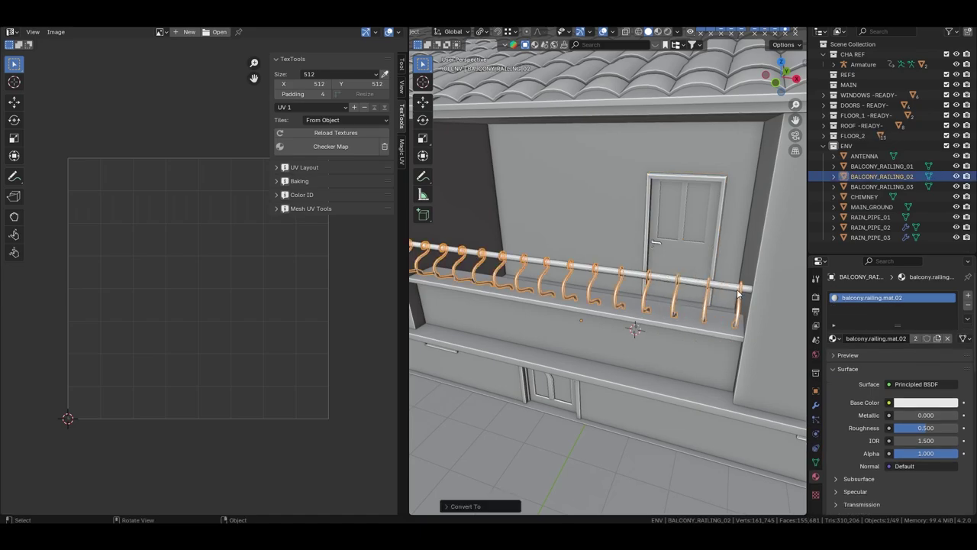
shift+click(737, 292)
key(ctrl+j)
middle_drag(737, 293, 654, 280)
right_click(654, 279)
click(654, 280)
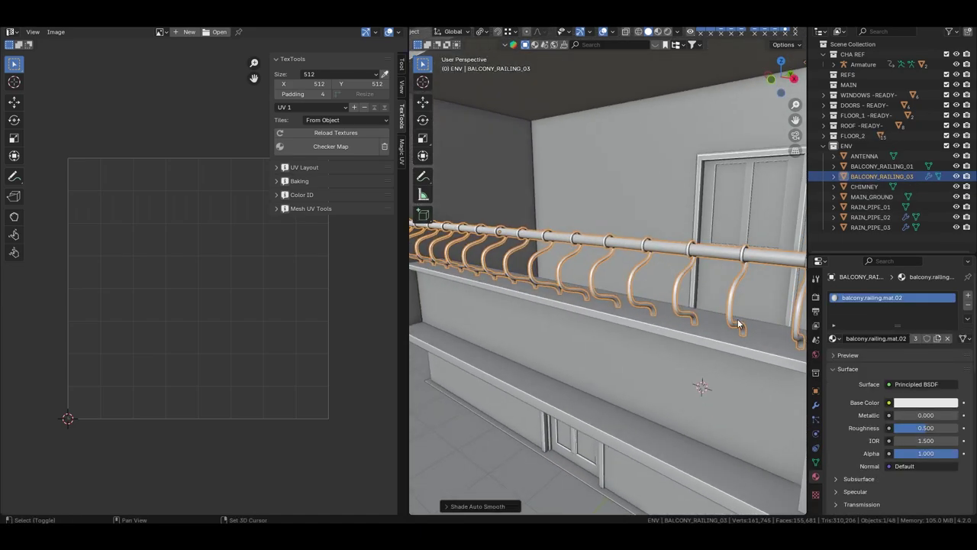
Smart UV Project the joined railing and pack its UV islands.
key(Tab)
key(u)
click(632, 363)
key(a)
key(ctrl+p)
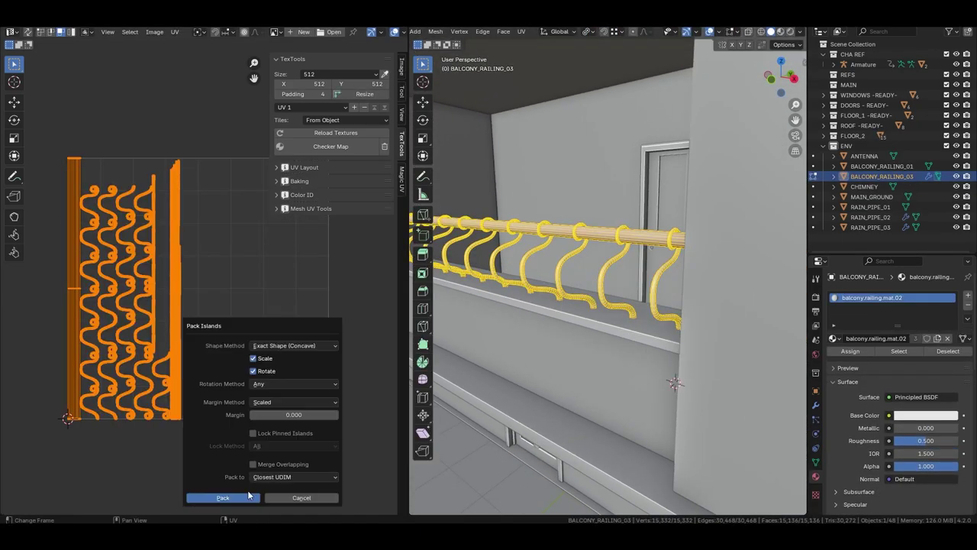
key(Return)
key(Tab)
click(641, 330)
UV-unwrap the ledge and join all railing pieces into BALCONY_RAILING_01.
key(Tab)
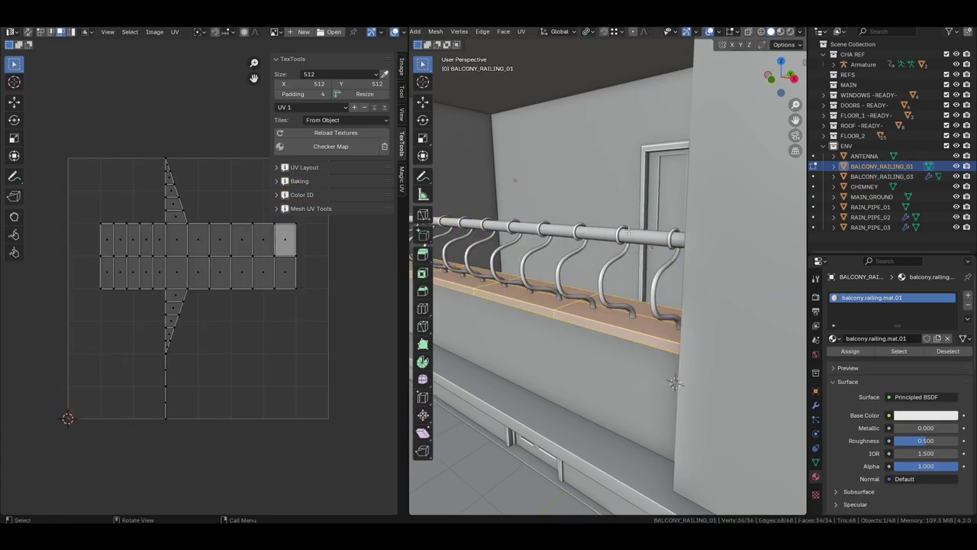
key(u)
click(641, 330)
click(578, 395)
key(Tab)
middle_drag(578, 395, 571, 316)
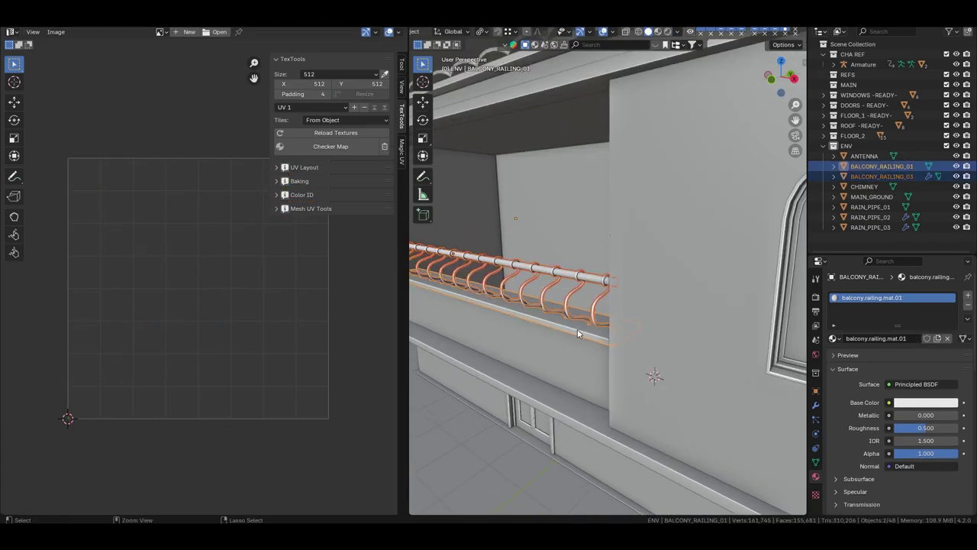
key(ctrl+j)
Turn on the Face Orientation overlay and select the roof gutter RAIN_PIPE_01.
scroll(578, 333, down, 8)
key(alt+a)
click(613, 32)
click(562, 219)
mouse_move(562, 219)
middle_down()
mouse_move(647, 231)
mouse_move(481, 287)
middle_up()
click(481, 285)
scroll(468, 288, up, 3)
scroll(468, 288, up, 3)
click(815, 404)
Add a Solidify modifier to the gutter and apply it.
click(904, 294)
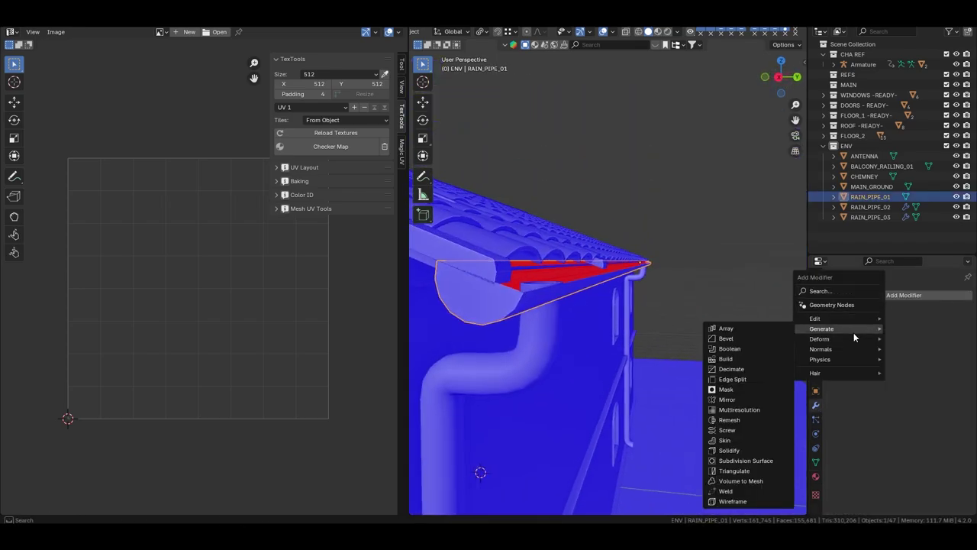
click(746, 450)
key(ctrl+a)
mouse_move(533, 252)
middle_down()
mouse_move(790, 267)
mouse_move(605, 293)
mouse_move(687, 143)
middle_up()
scroll(606, 293, up, 4)
scroll(605, 293, down, 4)
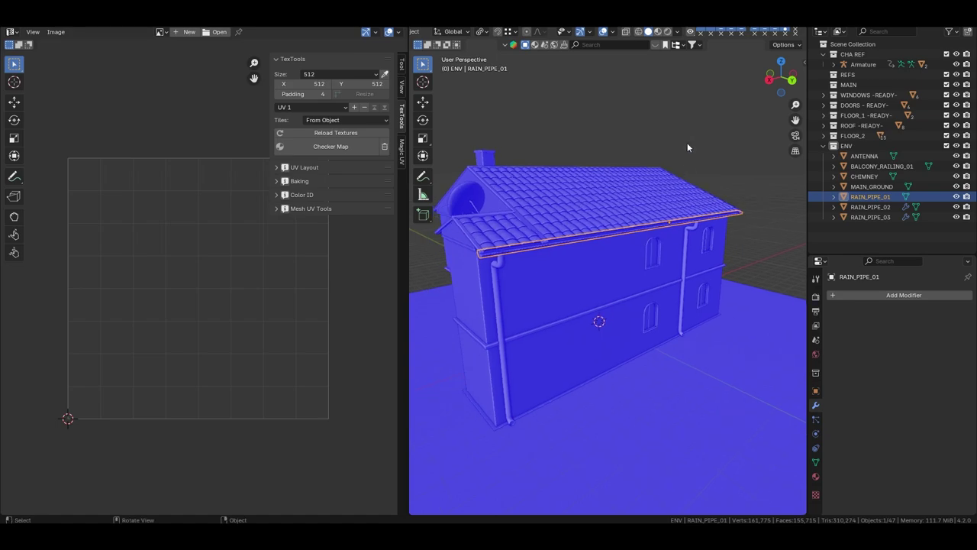
Turn off Face Orientation and give the gutter and downpipes materials rain.pipe.mat.01 and .02.
click(605, 35)
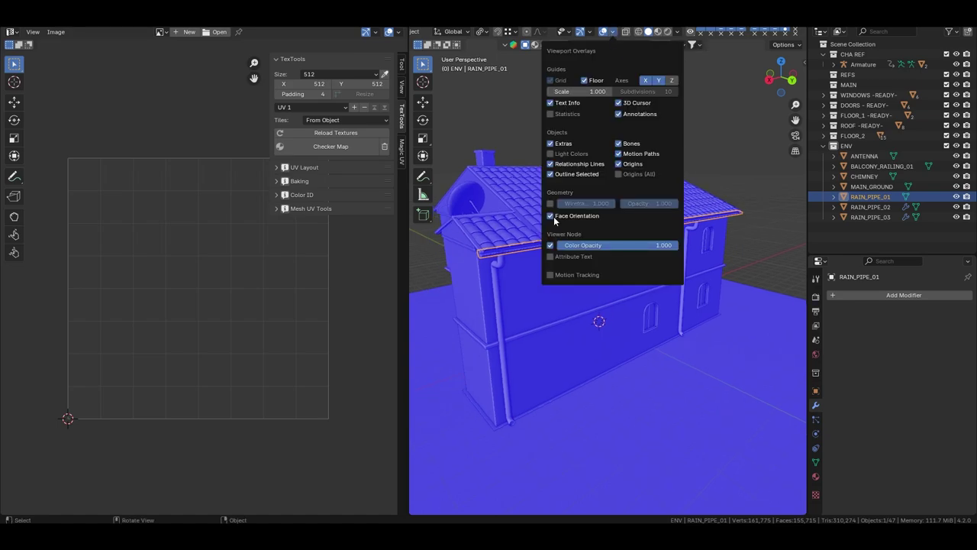
click(553, 216)
mouse_move(553, 216)
middle_down()
mouse_move(684, 283)
mouse_move(494, 200)
middle_up()
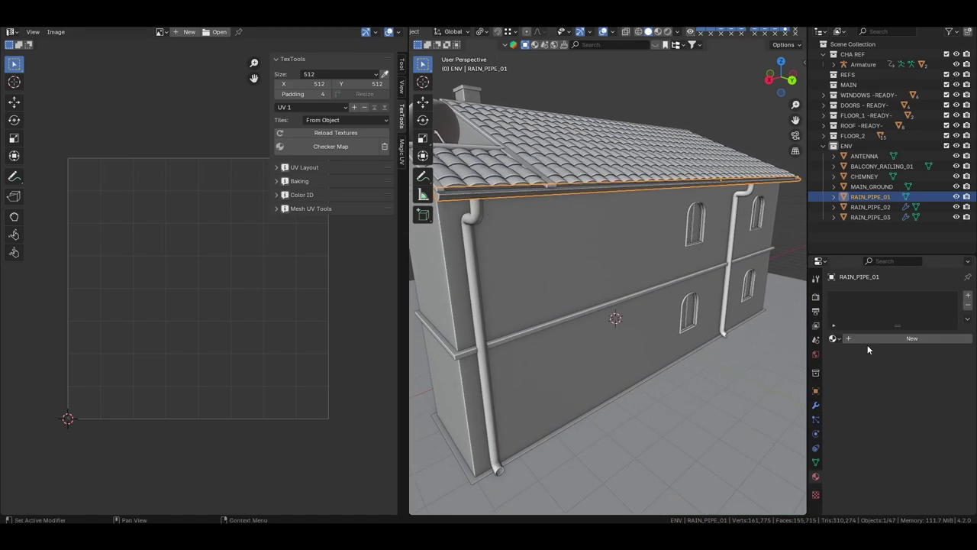
click(868, 338)
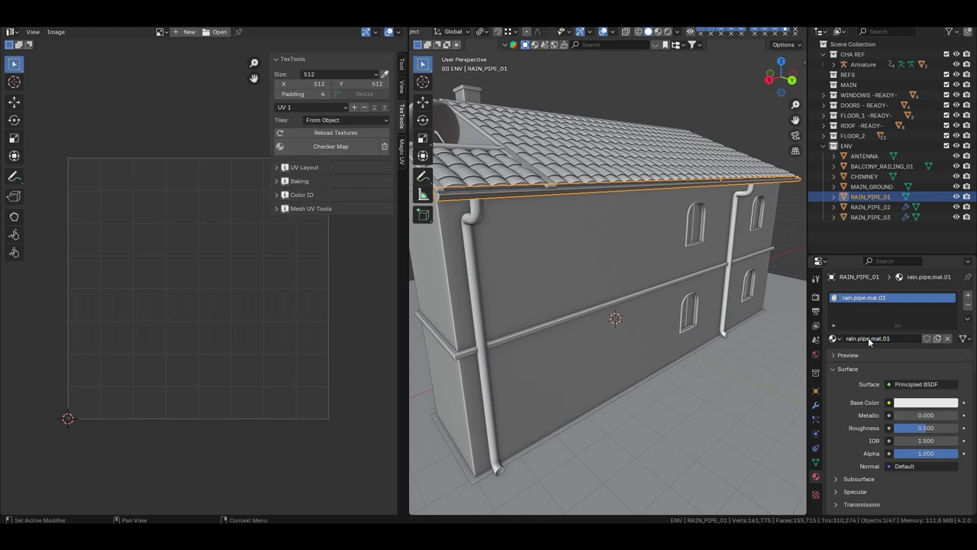
click(729, 297)
click(857, 339)
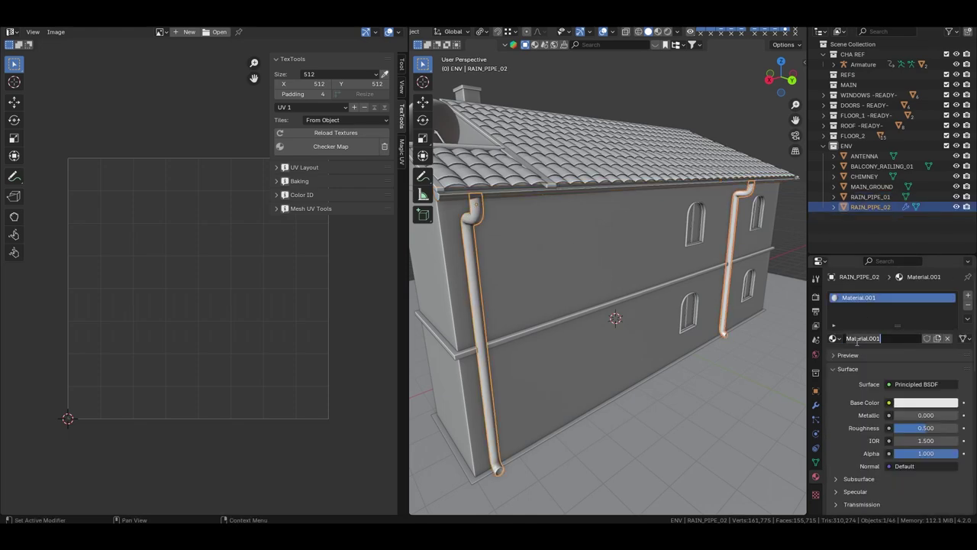
Smart UV Project the downpipes and rearrange their UV islands.
key(Tab)
key(u)
click(515, 252)
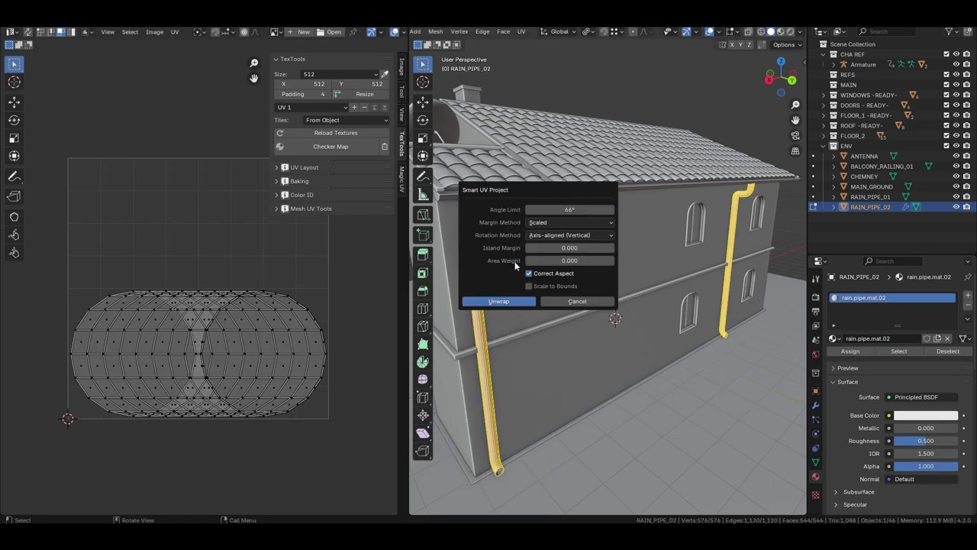
click(497, 299)
right_click(322, 369)
click(322, 371)
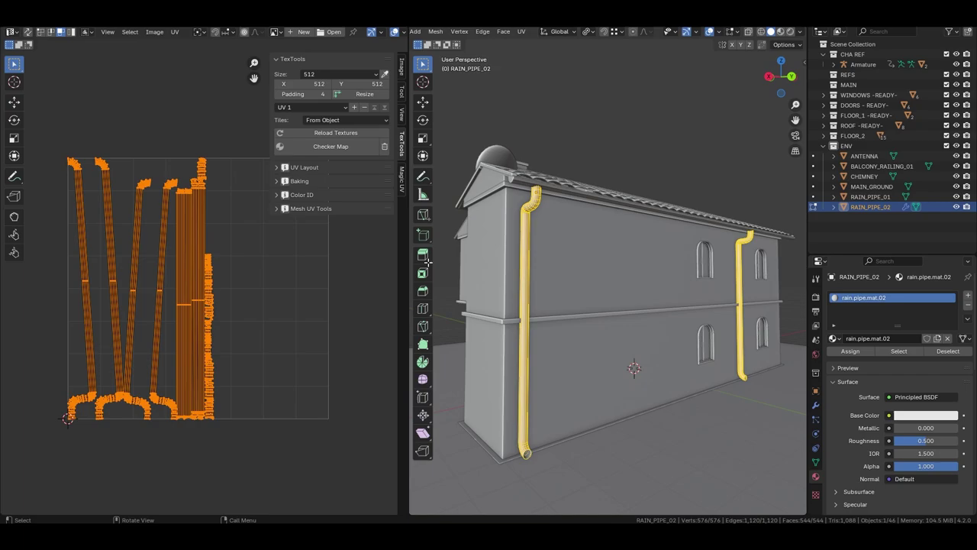
Smart UV Project the gutter mesh.
key(Tab)
key(q)
click(563, 174)
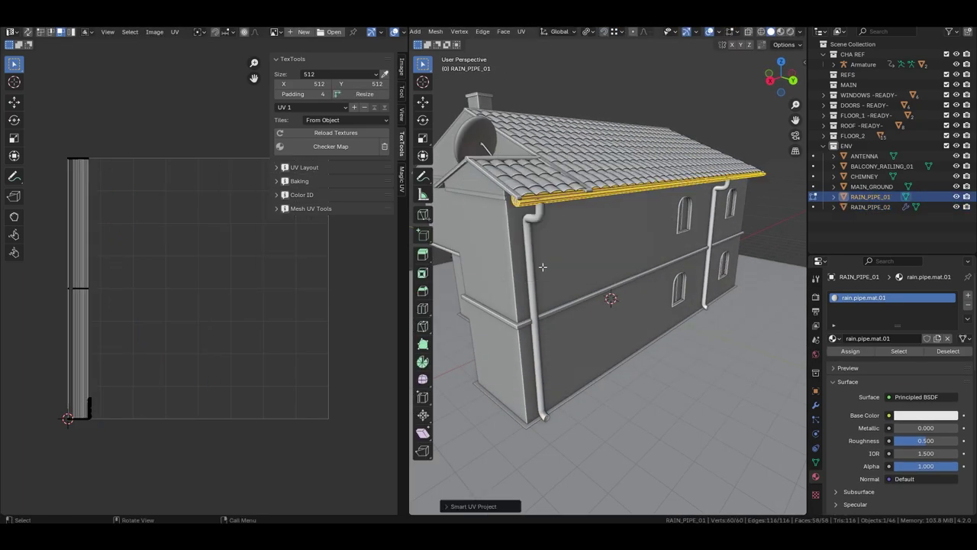
key(Tab)
Duplicate the gutter and downpipes in place as RAIN_PIPE_01.001 and RAIN_PIPE_02.001.
mouse_move(584, 151)
middle_down()
mouse_move(547, 197)
mouse_move(690, 220)
middle_up()
middle_drag(535, 199, 549, 321)
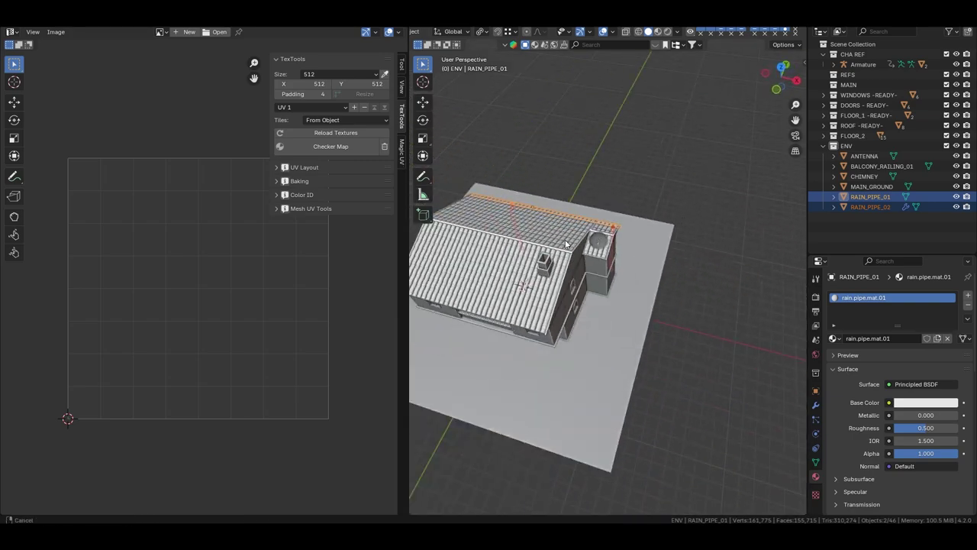
key(shift+d)
click(556, 440)
Maximise the 3D view and rotate the copied pipes 180° around Z.
click(557, 441)
mouse_move(557, 441)
middle_down()
mouse_move(573, 380)
mouse_move(552, 85)
middle_up()
key(ctrl+Page_Up)
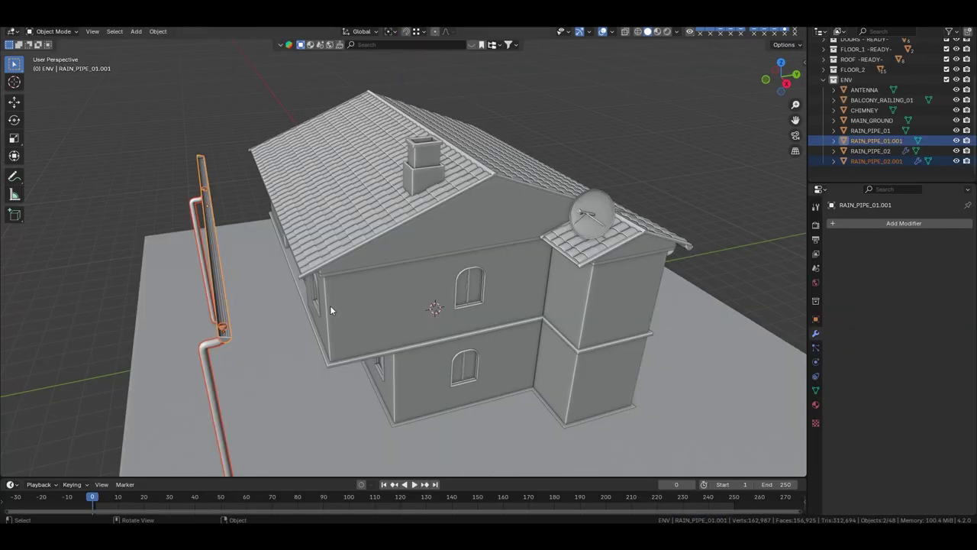
key(r)
key(z)
key(1)
key(8)
key(0)
key(Return)
Move the copied pipes toward the opposite roof corner using the top view.
scroll(272, 242, up, 4)
middle_drag(272, 243, 489, 262)
key(g)
key(y)
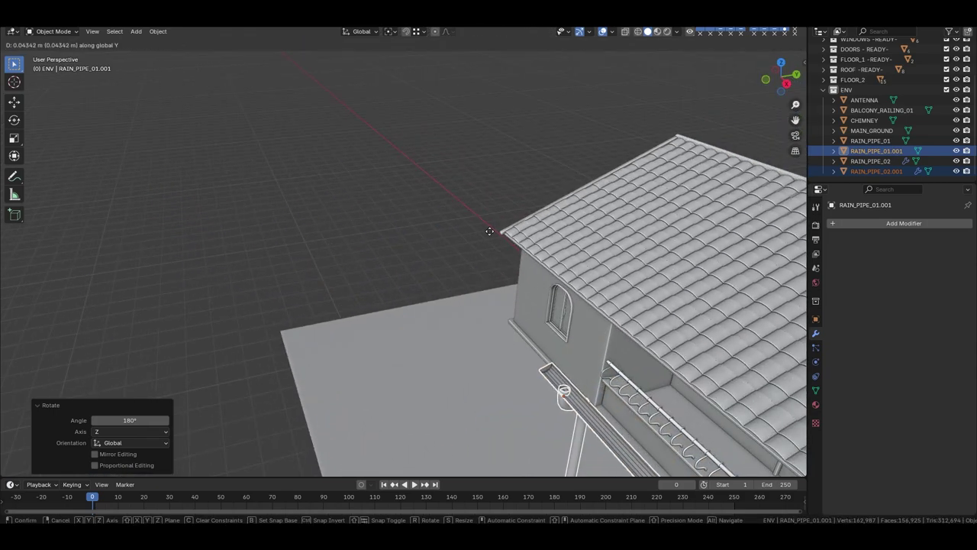
key(x)
scroll(492, 231, down, 3)
key(KP_7)
click(538, 226)
scroll(539, 226, up, 3)
key(g)
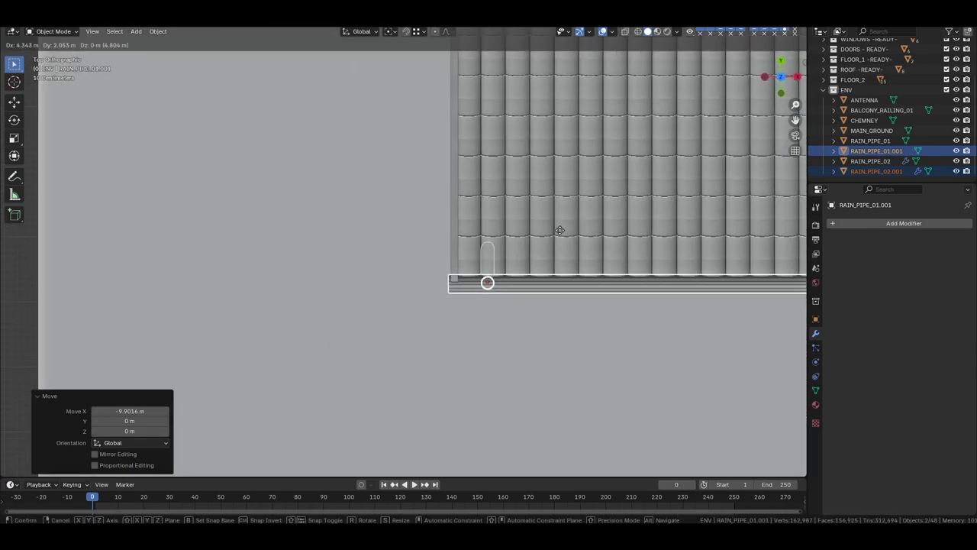
click(592, 204)
Align the copied pipes along X in the side orthographic view.
mouse_move(593, 204)
middle_down()
mouse_move(597, 186)
mouse_move(473, 244)
mouse_move(438, 242)
mouse_move(322, 300)
mouse_move(366, 300)
middle_up()
key(grave)
click(429, 237)
key(g)
key(x)
click(468, 250)
Inspect the copied downpipe mesh in Edit Mode with X-ray on.
click(366, 300)
key(Tab)
key(alt+z)
scroll(458, 226, down, 3)
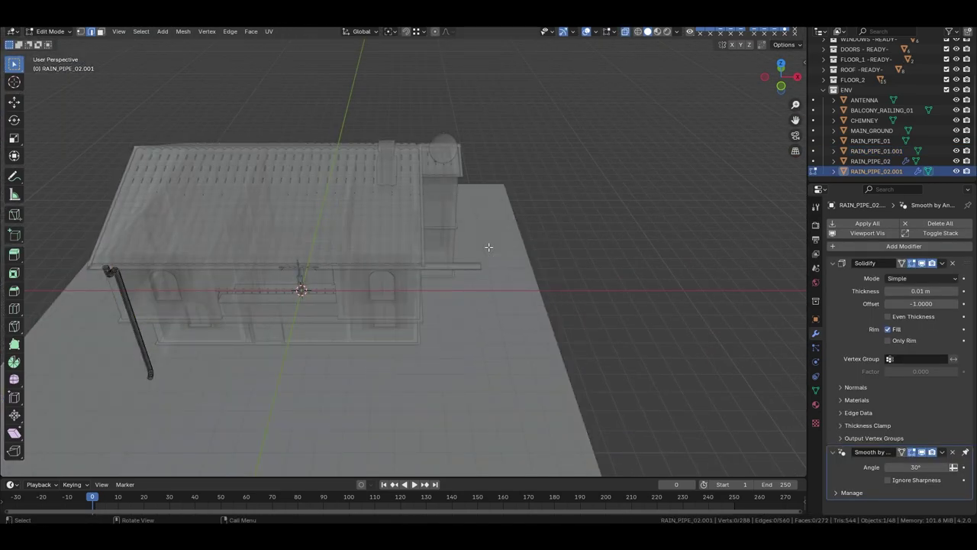
key(alt+z)
key(Tab)
Trim the copied gutter RAIN_PIPE_01.001 to length by moving its end along X.
click(450, 268)
scroll(449, 268, up, 5)
key(Tab)
key(g)
key(x)
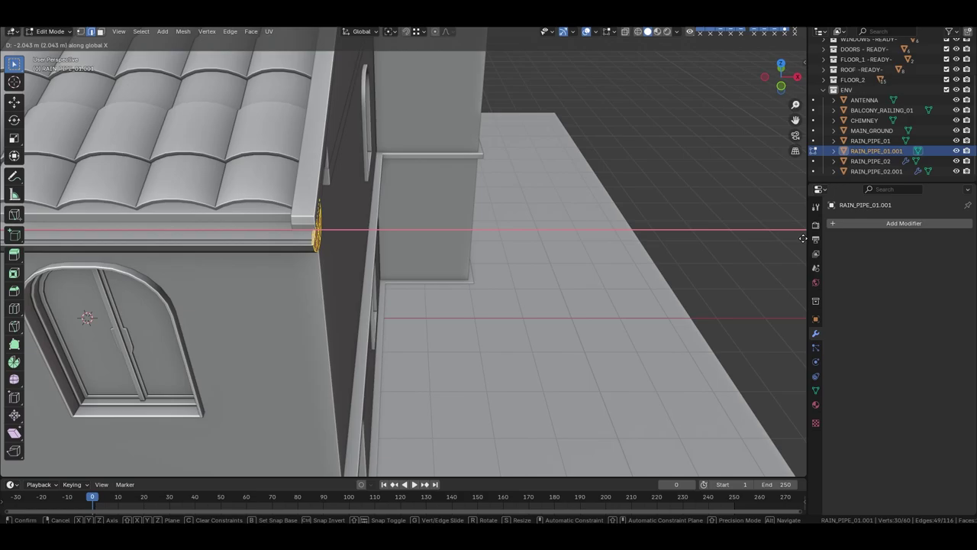
click(803, 239)
key(Tab)
Save the file as 2024.08.02.Building.blend.
scroll(428, 229, down, 8)
mouse_move(427, 229)
middle_down()
mouse_move(481, 185)
mouse_move(470, 226)
mouse_move(518, 217)
middle_up()
key(grave)
click(355, 218)
key(ctrl+s)
Orbit and zoom around the house to review the relocated rain pipes.
middle_drag(355, 218, 471, 226)
scroll(419, 203, up, 4)
mouse_move(419, 204)
middle_down()
mouse_move(418, 191)
mouse_move(438, 213)
mouse_move(367, 231)
middle_up()
scroll(418, 191, down, 1)
scroll(439, 212, down, 3)
scroll(467, 203, down, 2)
scroll(367, 231, up, 2)
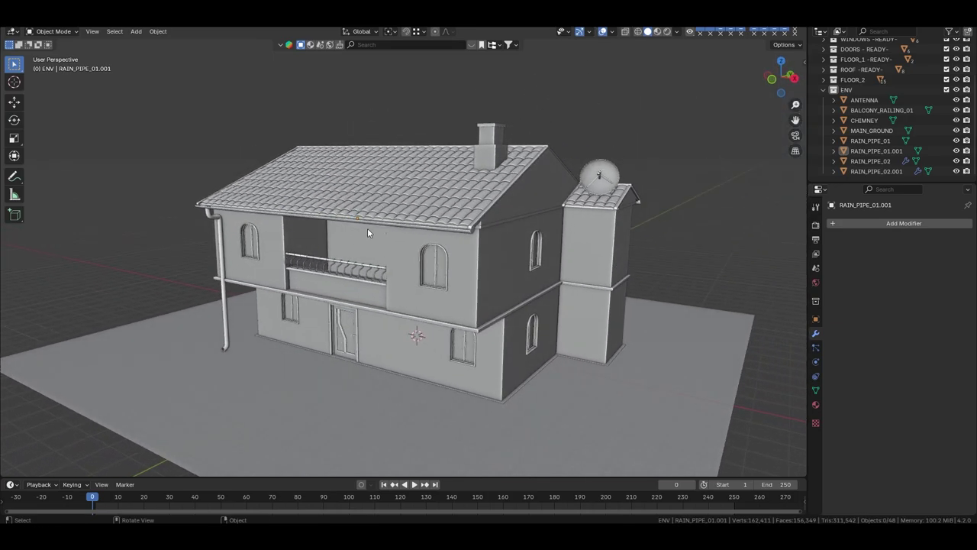
scroll(309, 319, up, 3)
middle_drag(310, 320, 487, 257)
key(shift+a)
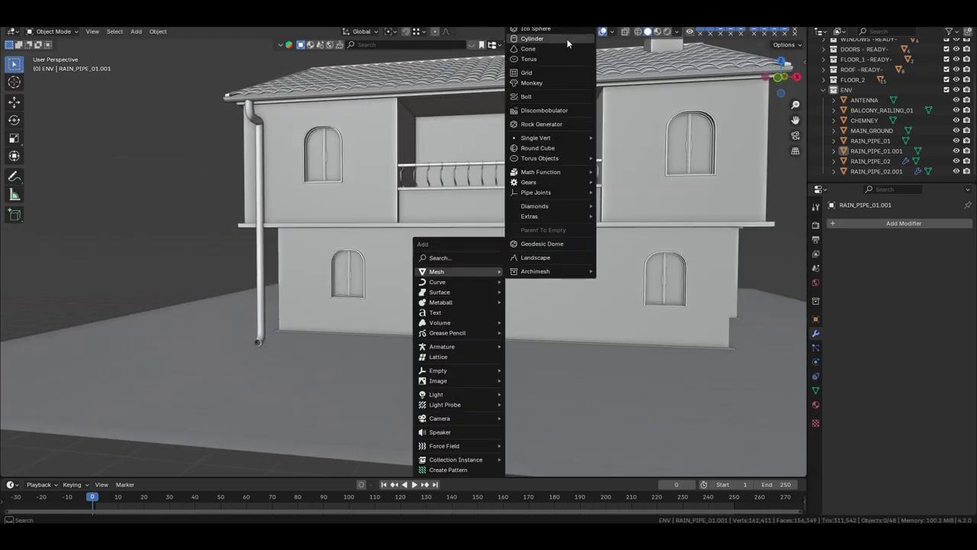
Add a UV sphere and raise it toward the balcony ceiling.
click(550, 57)
middle_drag(534, 191, 509, 306)
key(KP_1)
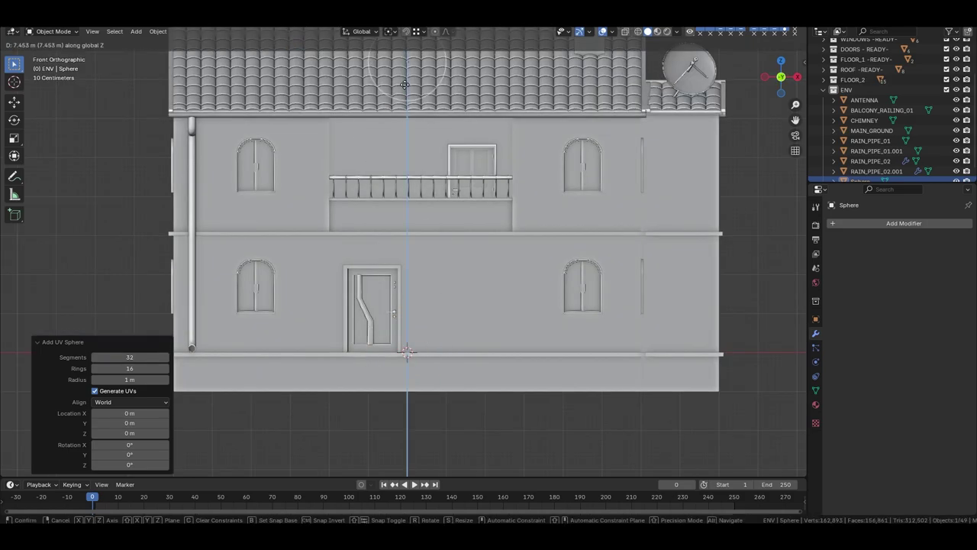
middle_drag(411, 303, 377, 176)
key(g)
key(y)
click(377, 176)
key(KP_1)
scroll(382, 183, up, 3)
key(KP_Decimal)
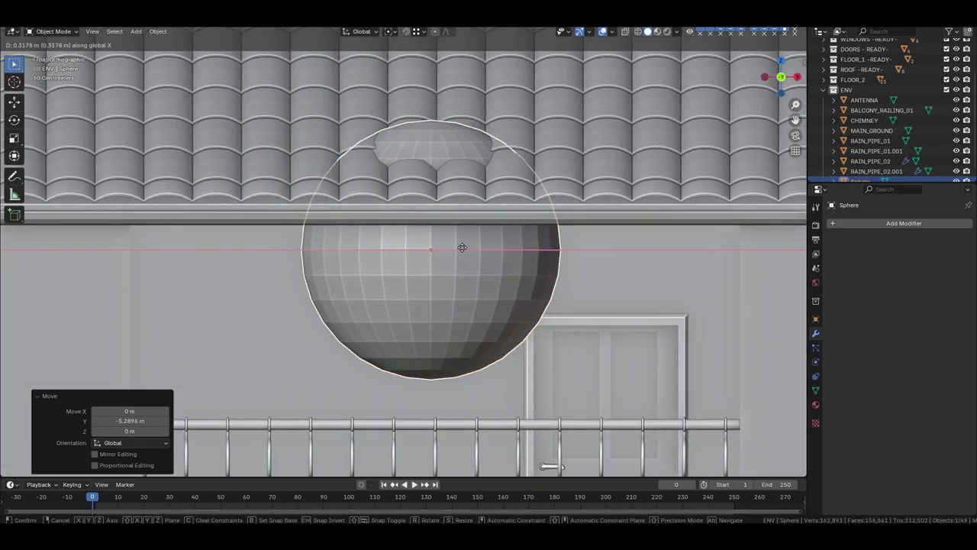
key(g)
key(z)
click(463, 211)
Delete the sphere's upper half and scale the remaining hemisphere to 0.226.
key(Tab)
drag(588, 102, 290, 222)
key(x)
key(alt+z)
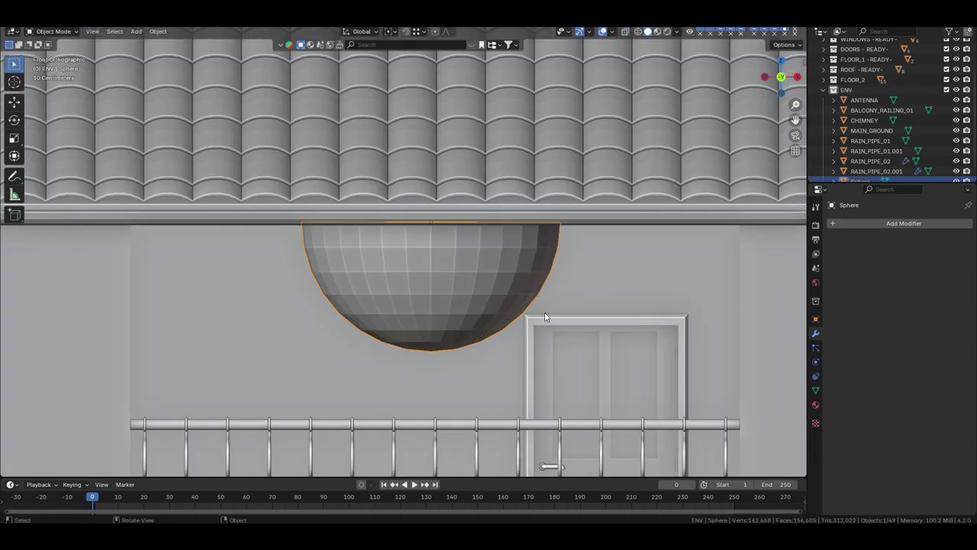
key(a)
key(s)
click(476, 268)
key(Tab)
Move the hemisphere along Y and Z so it sits just under the balcony ceiling.
middle_drag(476, 268, 412, 257)
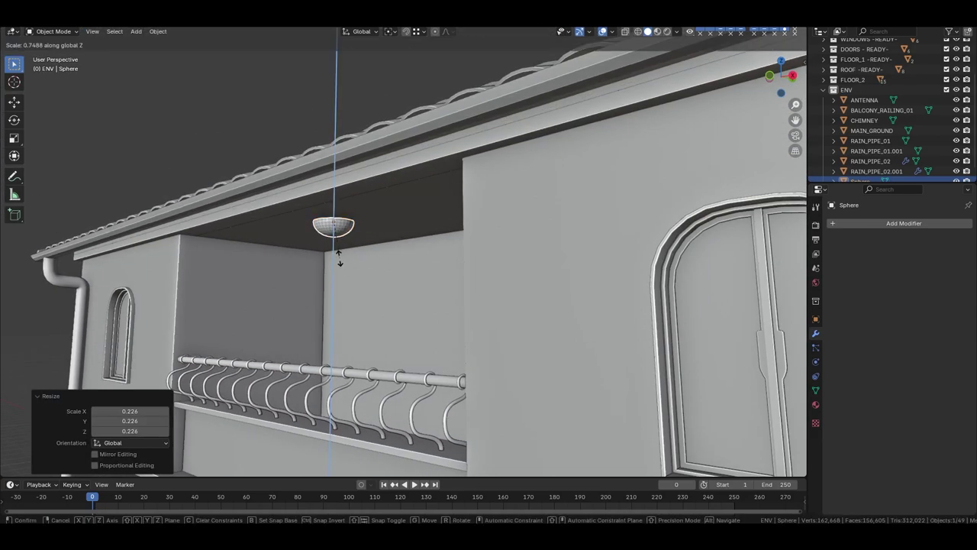
key(Escape)
key(KP_Decimal)
key(g)
key(y)
click(382, 259)
key(g)
key(z)
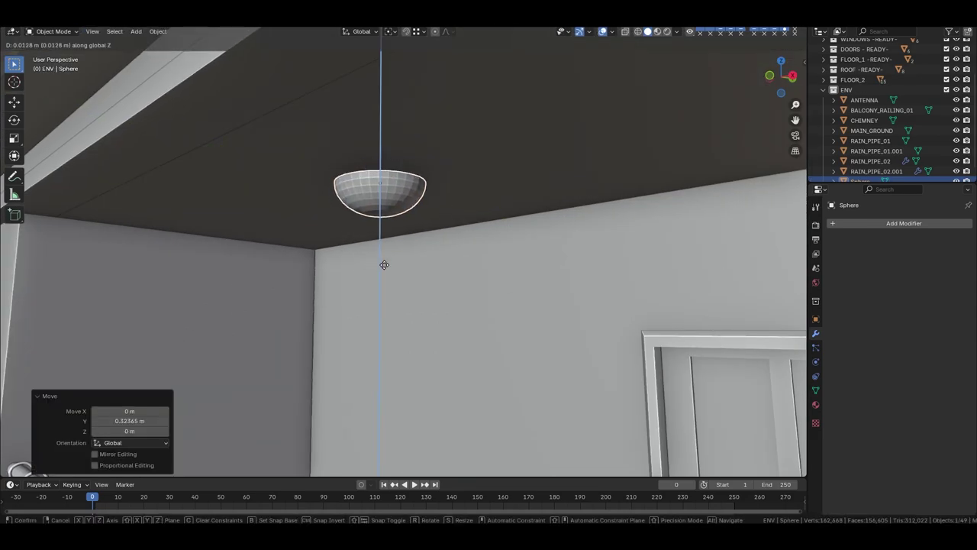
click(384, 264)
key(KP_Decimal)
Extrude the hemisphere's rim outward and upward, then bevel its outer edge.
key(Tab)
click(475, 277)
key(e)
key(z)
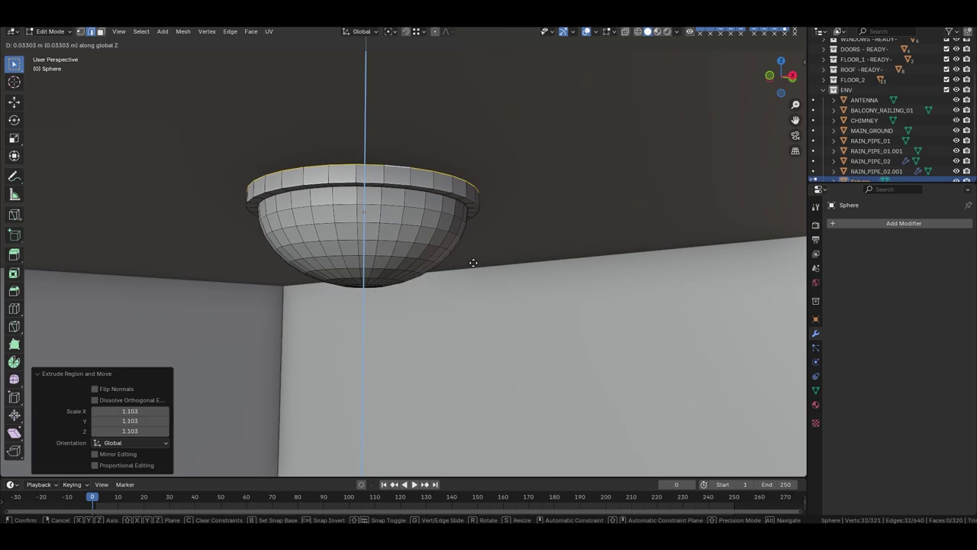
alt+click(424, 187)
key(ctrl+b)
key(Tab)
Delete the dome's bottom cap faces and Grid Fill the hole.
scroll(406, 232, down, 4)
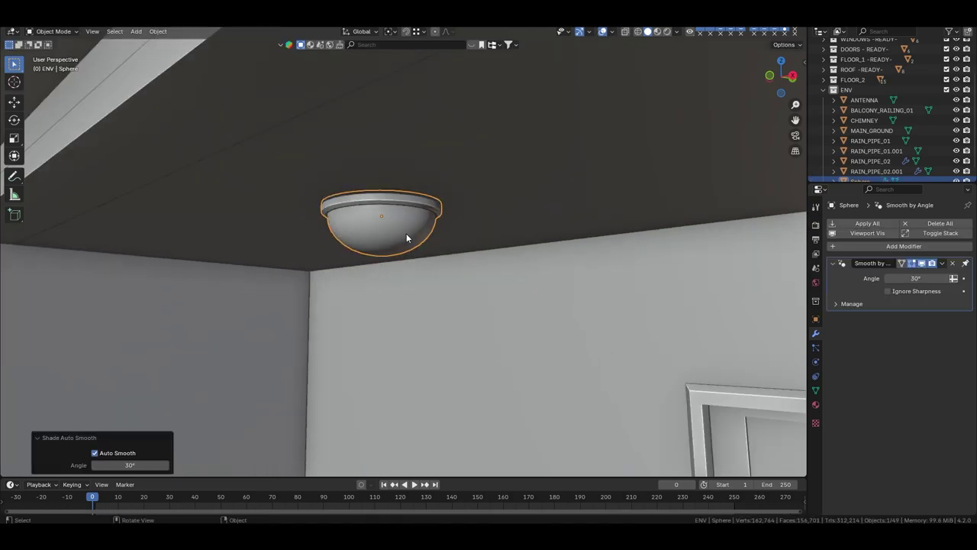
scroll(460, 223, down, 3)
middle_drag(460, 223, 427, 233)
key(Tab)
scroll(428, 233, up, 5)
click(360, 220)
key(ctrl+Tab)
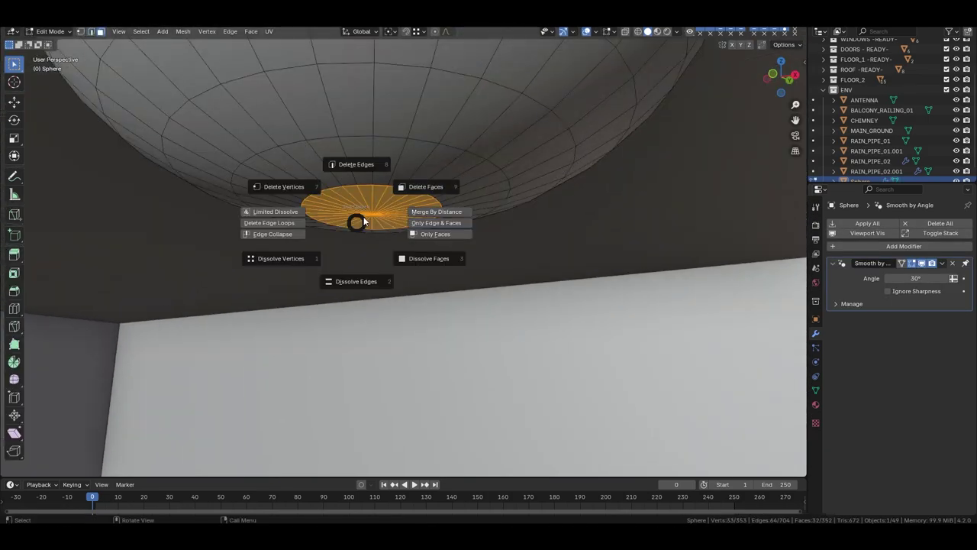
click(523, 253)
key(ctrl+f)
click(489, 359)
Extrude and shrink the filled bottom patch into a small nub.
middle_drag(428, 234, 463, 212)
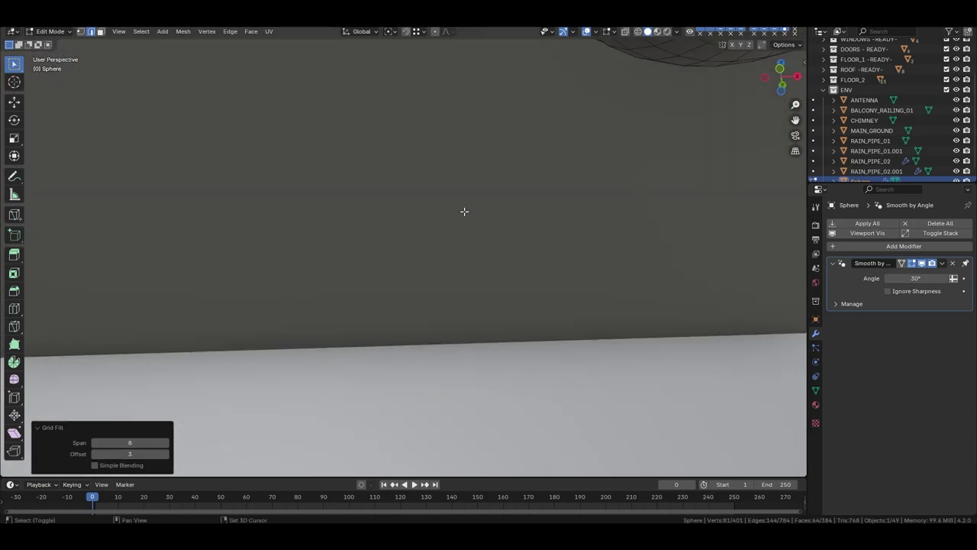
scroll(406, 256, down, 4)
key(e)
click(397, 252)
key(s)
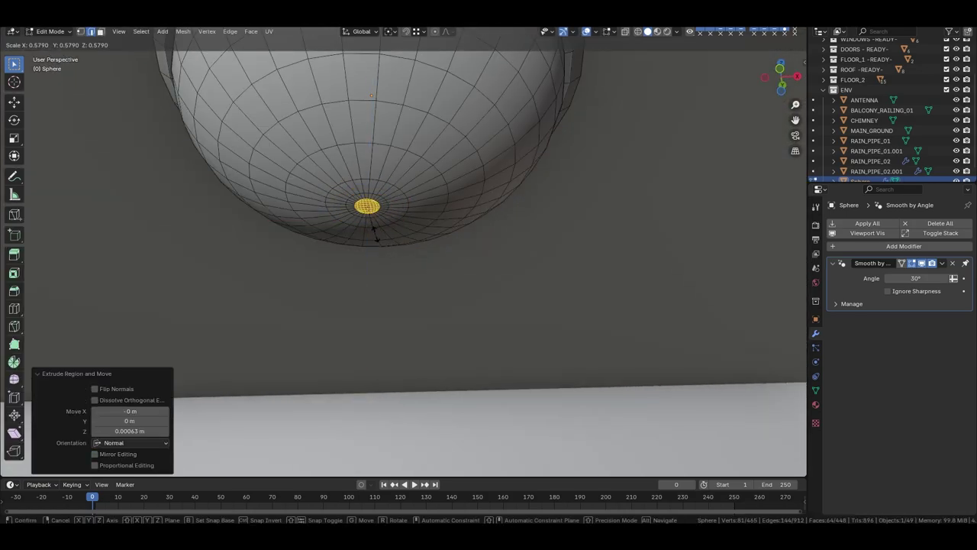
click(374, 233)
key(Tab)
scroll(409, 264, down, 4)
middle_drag(409, 265, 405, 280)
scroll(404, 280, up, 3)
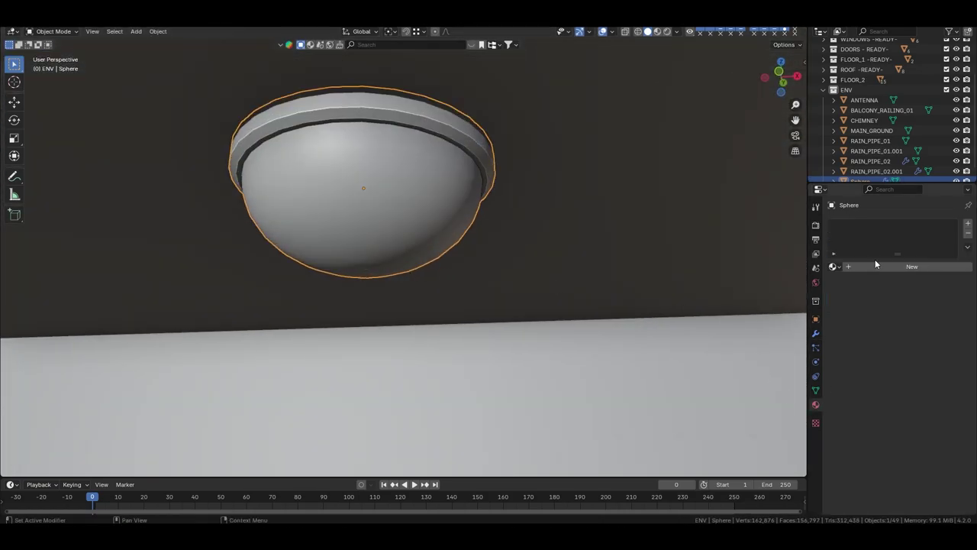
Create a new material for the lamp, named outlamp.mat.01.
click(876, 265)
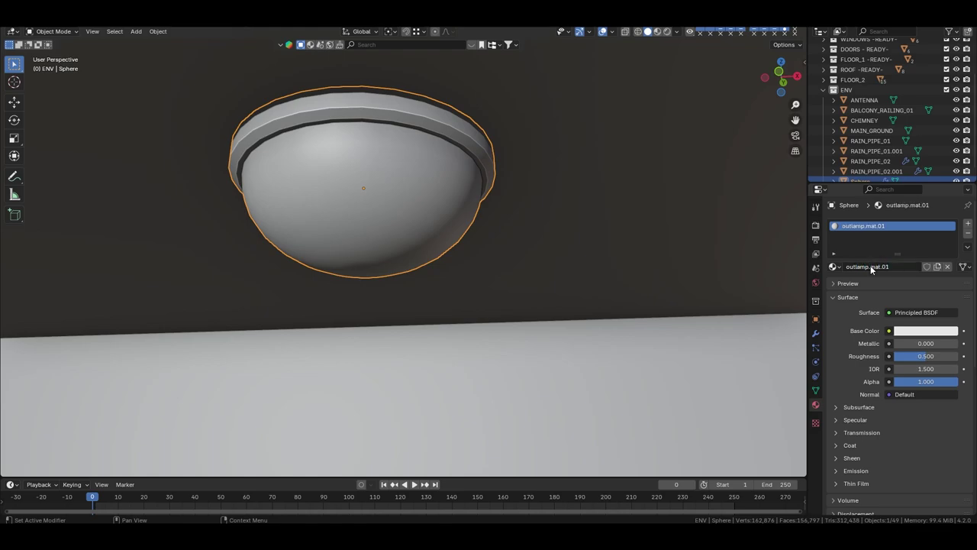
scroll(628, 138, down, 3)
mouse_move(628, 138)
middle_down()
mouse_move(635, 155)
mouse_move(502, 180)
middle_up()
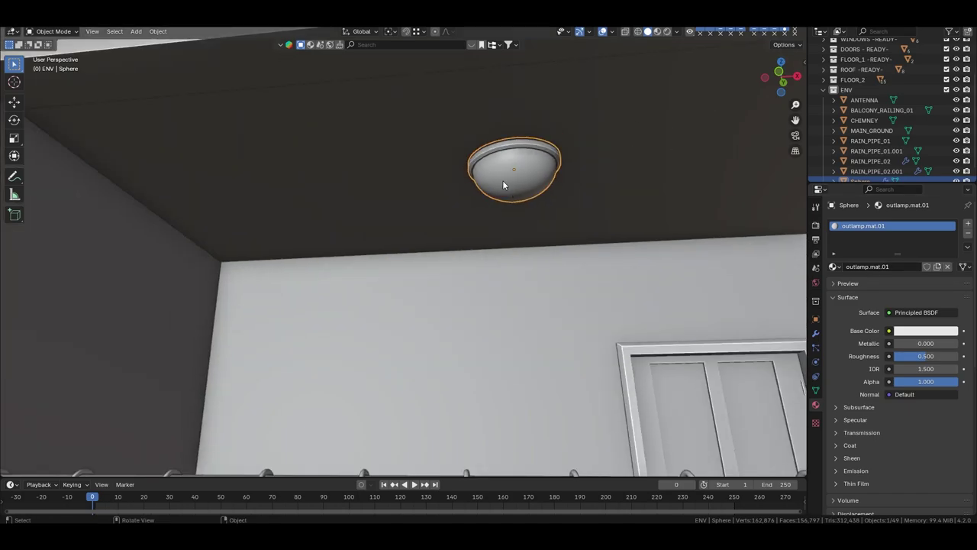
scroll(503, 180, down, 10)
mouse_move(457, 224)
middle_down()
mouse_move(696, 147)
mouse_move(511, 177)
middle_up()
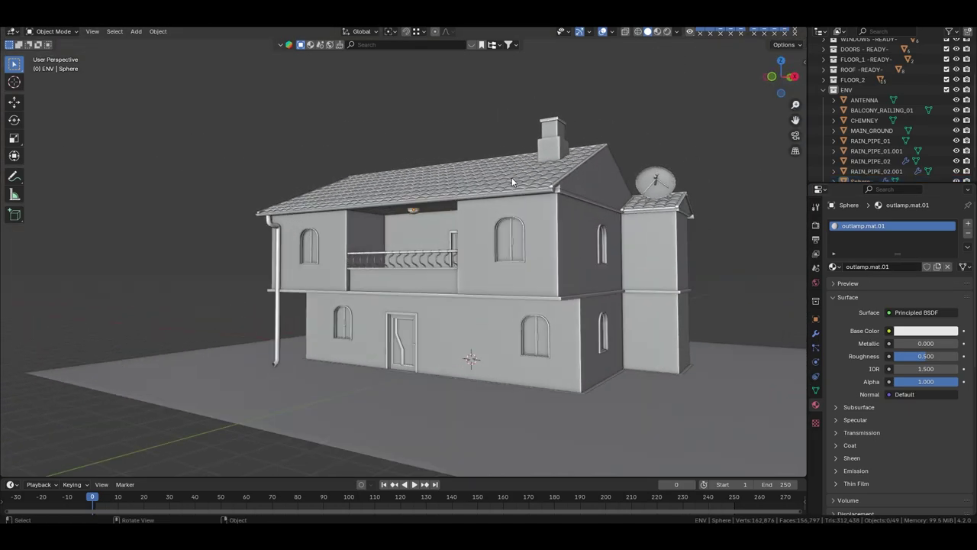
scroll(511, 178, up, 8)
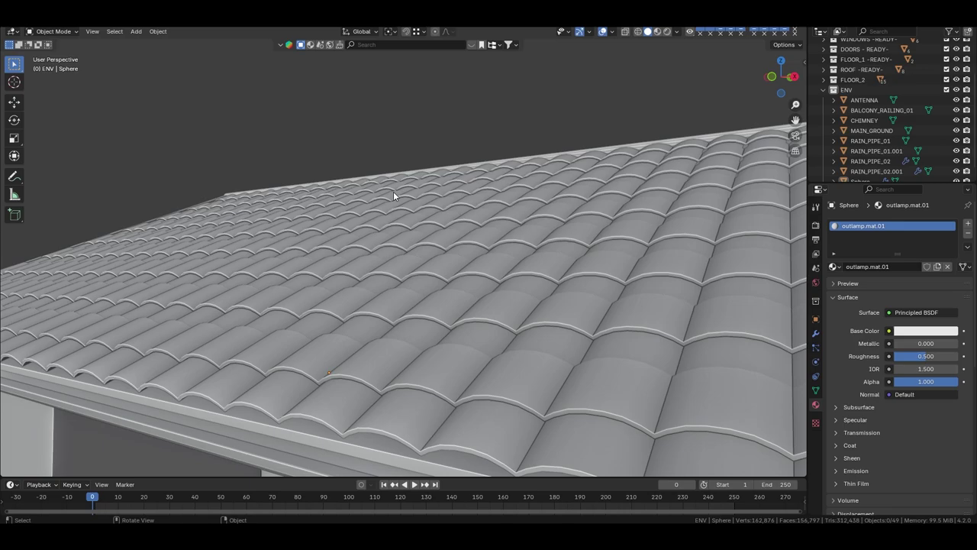
mouse_move(393, 191)
middle_down()
mouse_move(370, 277)
mouse_move(349, 187)
middle_up()
Enter Edit Mode on the lamp and zoom in to its dome faces.
scroll(371, 277, down, 2)
scroll(367, 282, down, 5)
scroll(350, 187, up, 8)
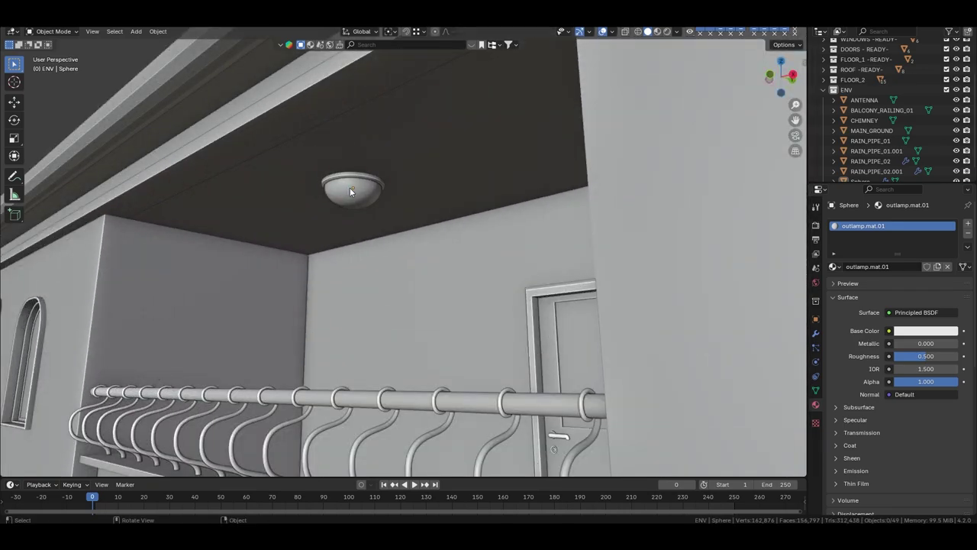
key(Tab)
scroll(350, 187, up, 3)
scroll(380, 199, up, 3)
Select the faces of the lamp's lower dome, growing the selection outward.
shift+click(349, 207)
key(ctrl+KP_Add)
key(ctrl+KP_Add)
key(ctrl+KP_Add)
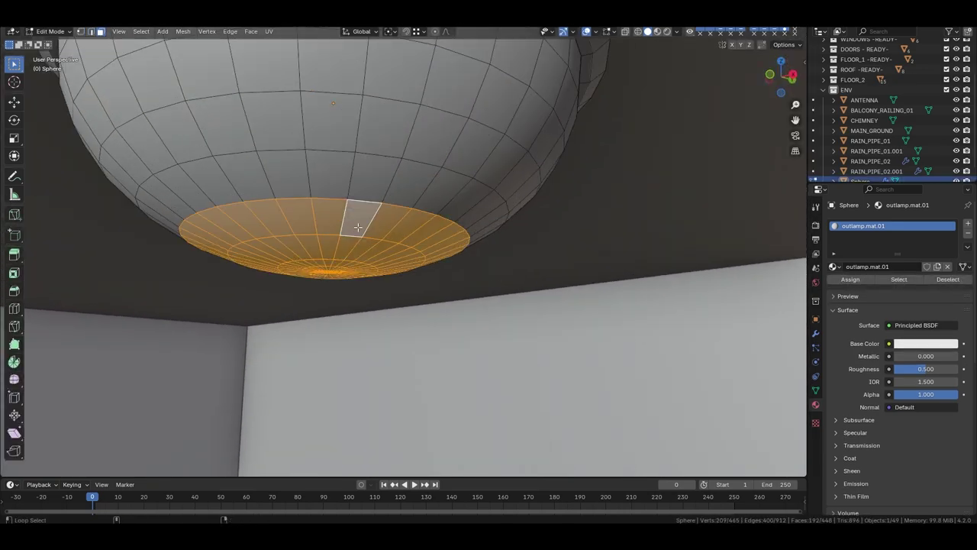
key(ctrl+KP_Add)
key(ctrl+KP_Add)
scroll(438, 128, up, 2)
scroll(438, 129, down, 3)
Add a second material slot with a new material named outlamp.glass.mat.02.
click(968, 223)
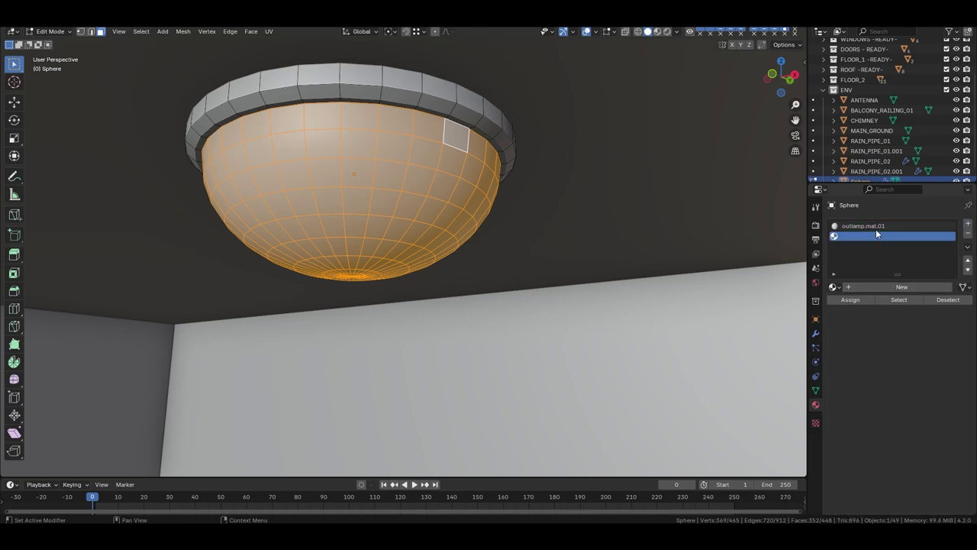
click(863, 226)
click(872, 237)
click(876, 286)
click(876, 286)
text(outlamp.mat.01)
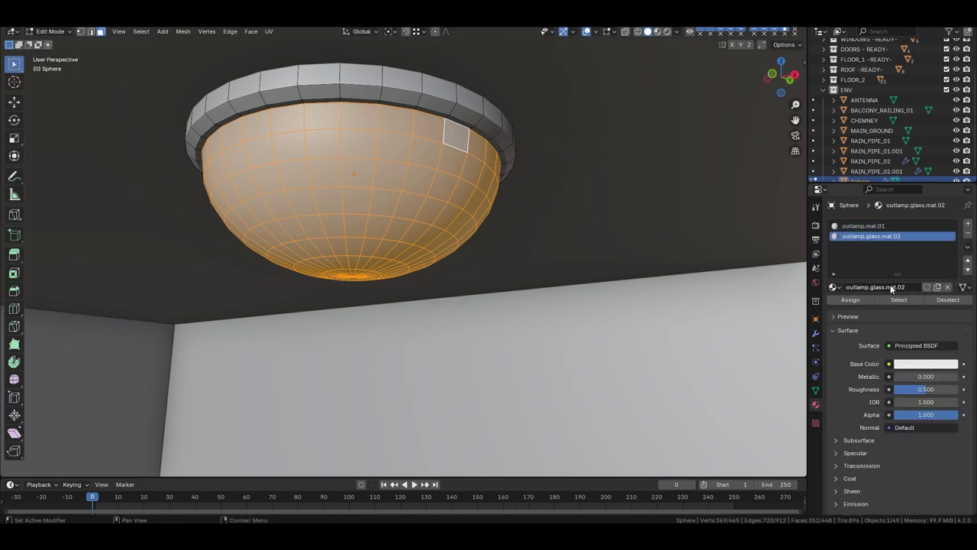
Select the whole lamp and Unwrap its UVs.
click(676, 244)
key(a)
key(u)
click(585, 225)
In UV Editing, Smart UV Project the faces using outlamp.mat.01.
key(ctrl+Page_Down)
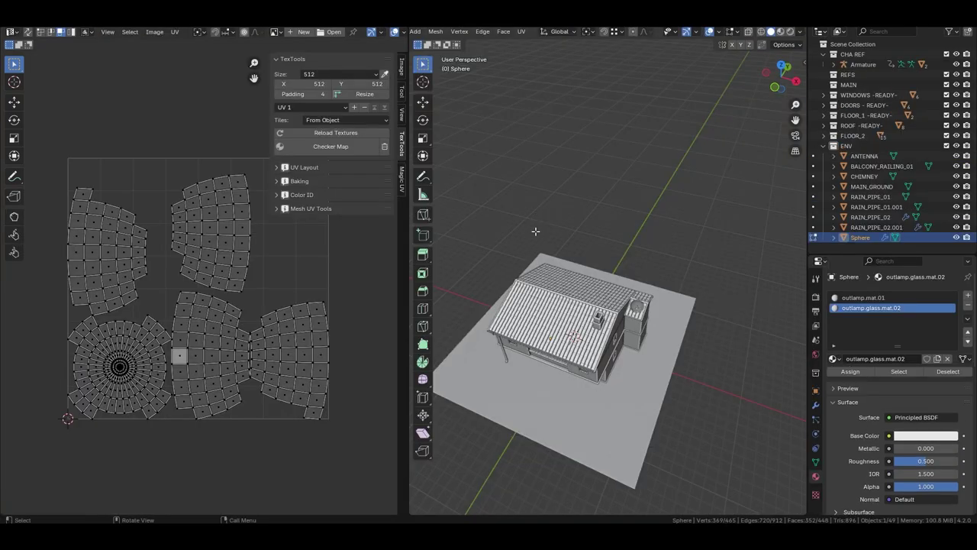
key(KP_Decimal)
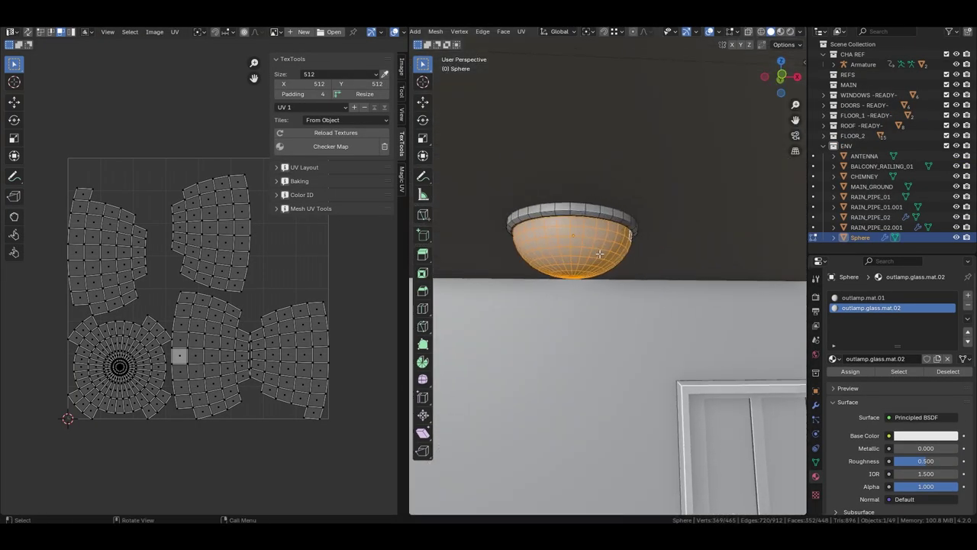
click(909, 297)
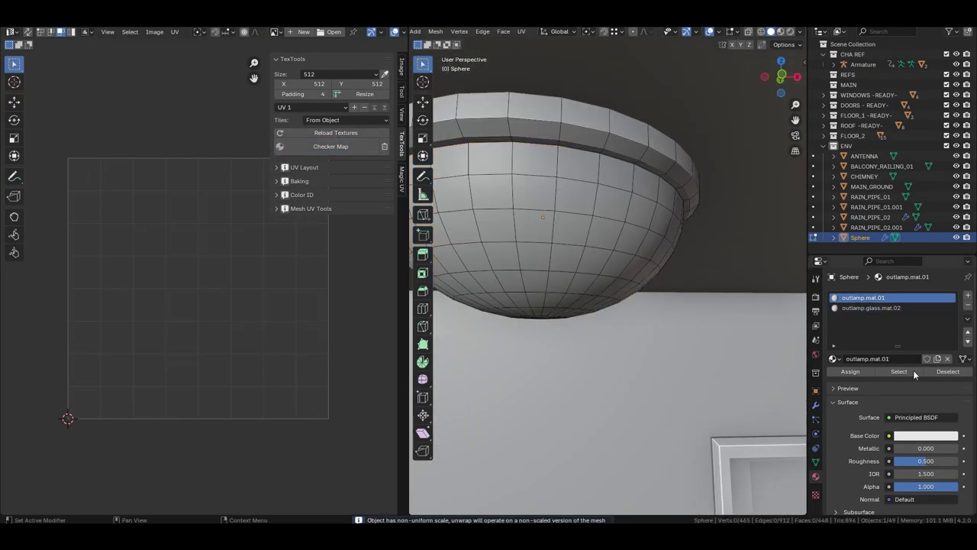
click(913, 372)
key(u)
click(596, 353)
click(296, 338)
click(259, 467)
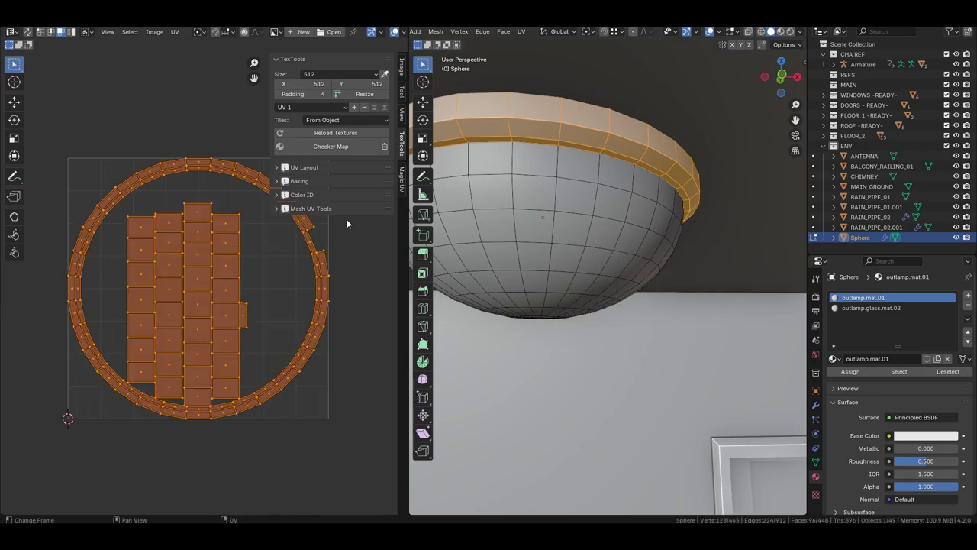
Preview the Checker Map on the lamp, then return to the Layout workspace.
click(330, 146)
key(Tab)
key(ctrl+Page_Up)
scroll(442, 131, down, 5)
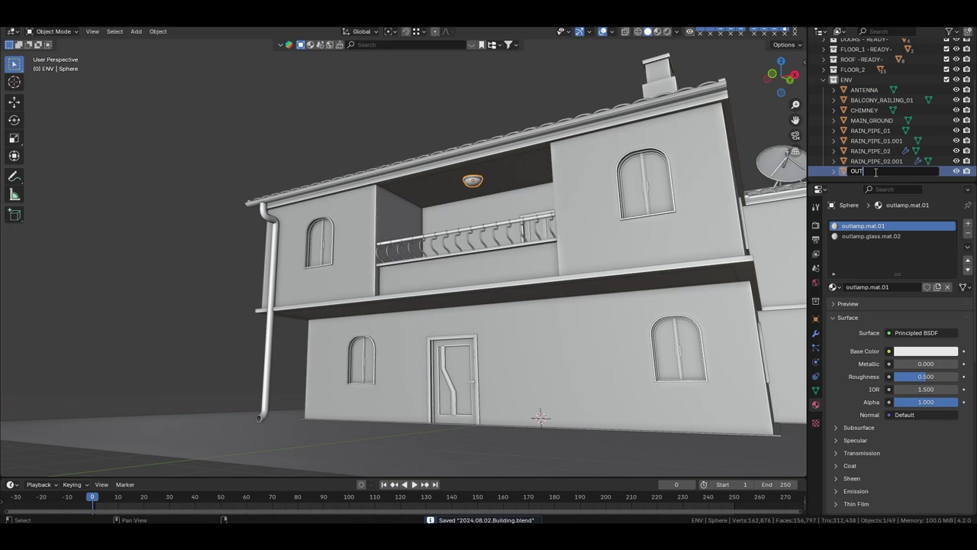
Select the renamed OUT_LAMP_01 and frame it in front view.
double_click(878, 150)
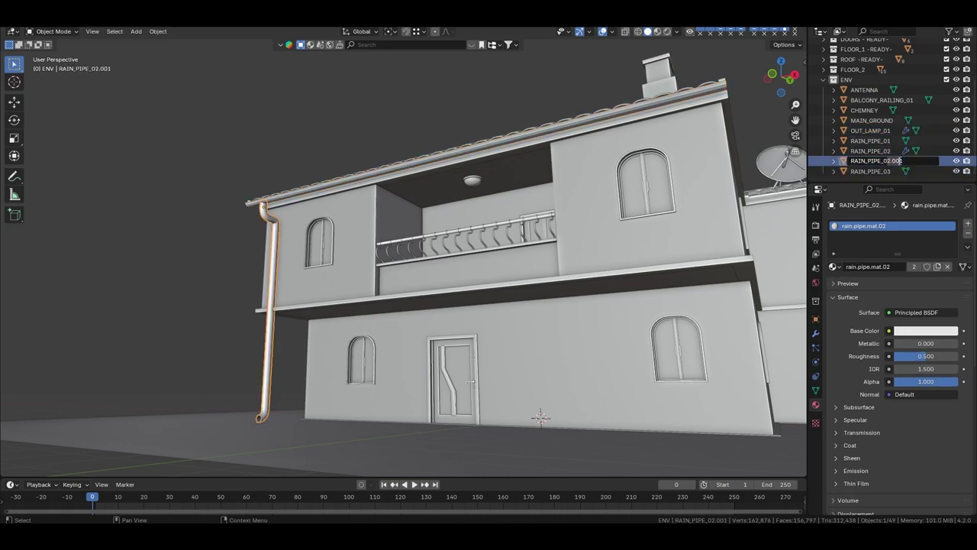
click(890, 130)
key(KP_Decimal)
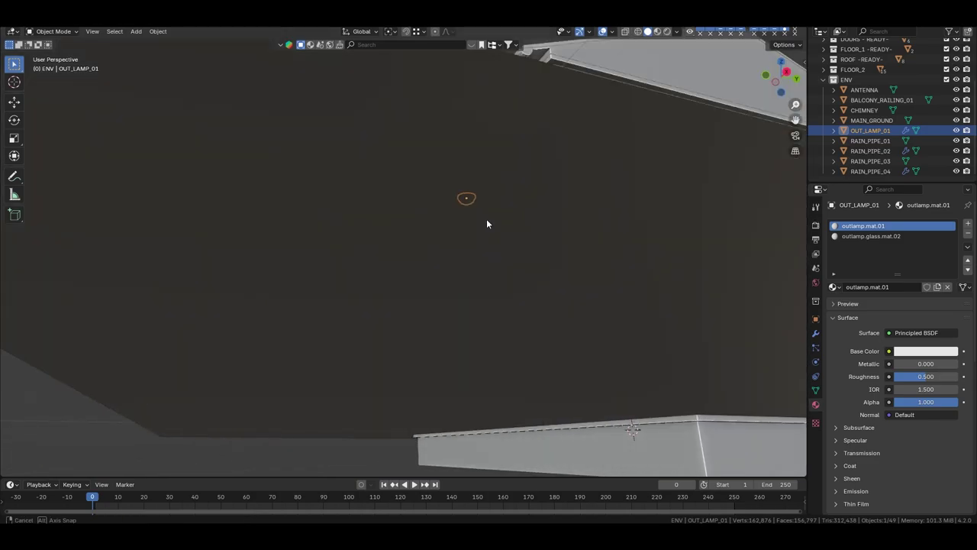
scroll(486, 218, down, 5)
key(KP_1)
Duplicate the lamp and place the copy above the front door.
key(shift+d)
key(z)
click(462, 322)
mouse_move(463, 321)
middle_down()
mouse_move(416, 275)
mouse_move(381, 290)
middle_up()
scroll(250, 264, up, 5)
key(g)
key(z)
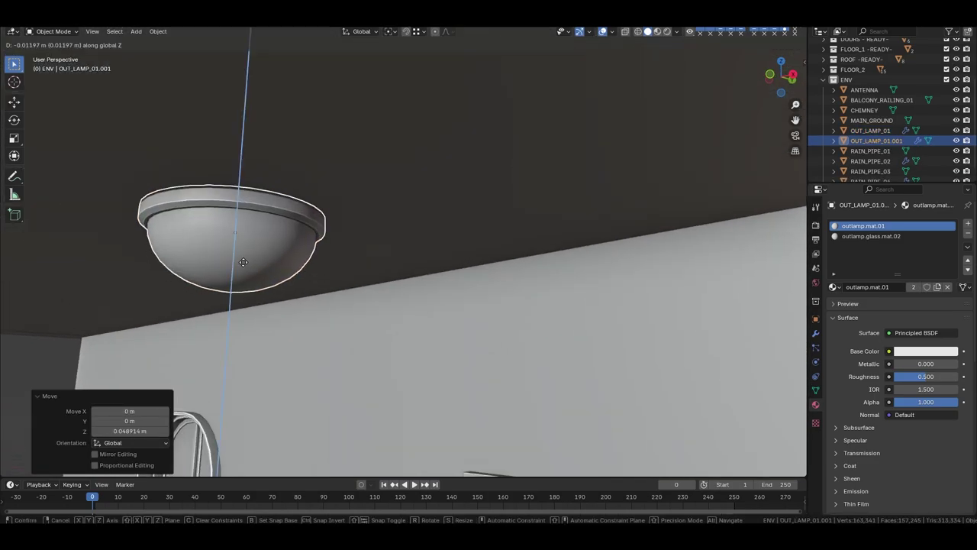
key(y)
scroll(251, 264, down, 5)
key(KP_1)
click(398, 311)
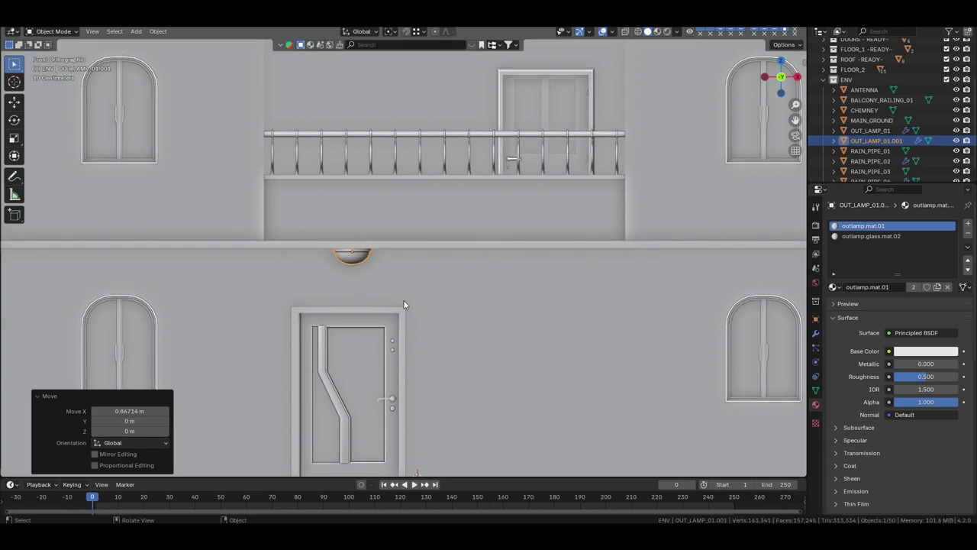
Adjust the second lamp's position along the Y axis.
middle_drag(403, 299, 286, 279)
scroll(286, 279, up, 5)
key(g)
key(y)
scroll(235, 280, down, 5)
middle_drag(359, 287, 391, 300)
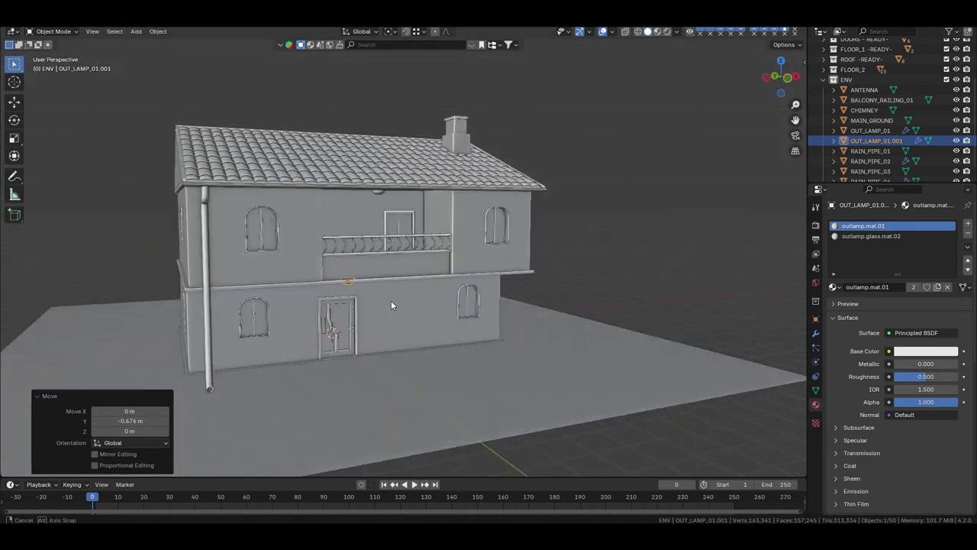
scroll(385, 308, up, 5)
Duplicate the lamp along X to place a third one above the right window.
key(shift+d)
key(x)
click(588, 317)
scroll(630, 315, down, 5)
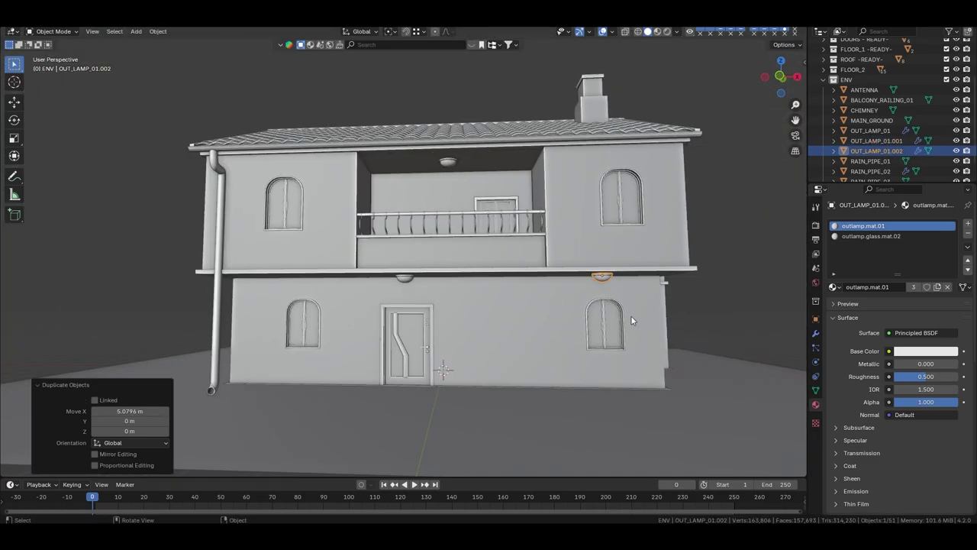
mouse_move(631, 315)
middle_down()
mouse_move(527, 307)
mouse_move(797, 199)
middle_up()
scroll(572, 309, up, 4)
scroll(797, 199, up, 1)
scroll(876, 145, down, 1)
Rename the third lamp to OUT_LAMP_03, save the file, and add a Cube.
double_click(876, 136)
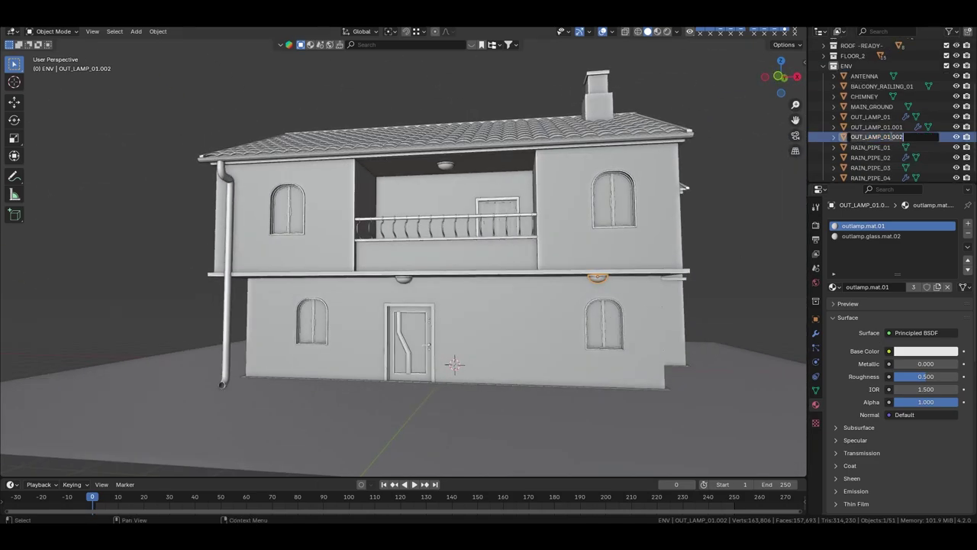
key(ctrl+s)
scroll(529, 187, down, 2)
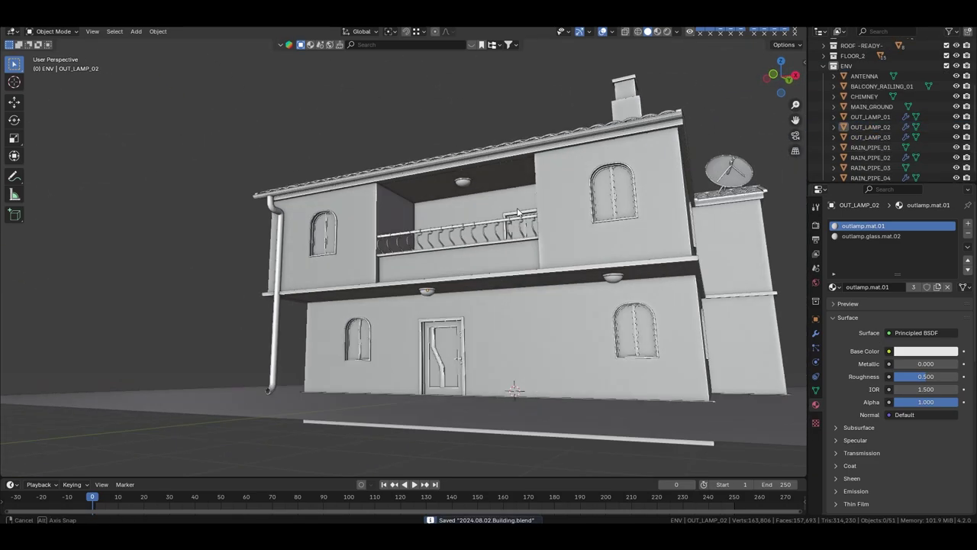
middle_drag(529, 187, 404, 281)
scroll(502, 278, up, 2)
key(shift+a)
Add a cube and move it along X and Y in top view.
click(517, 238)
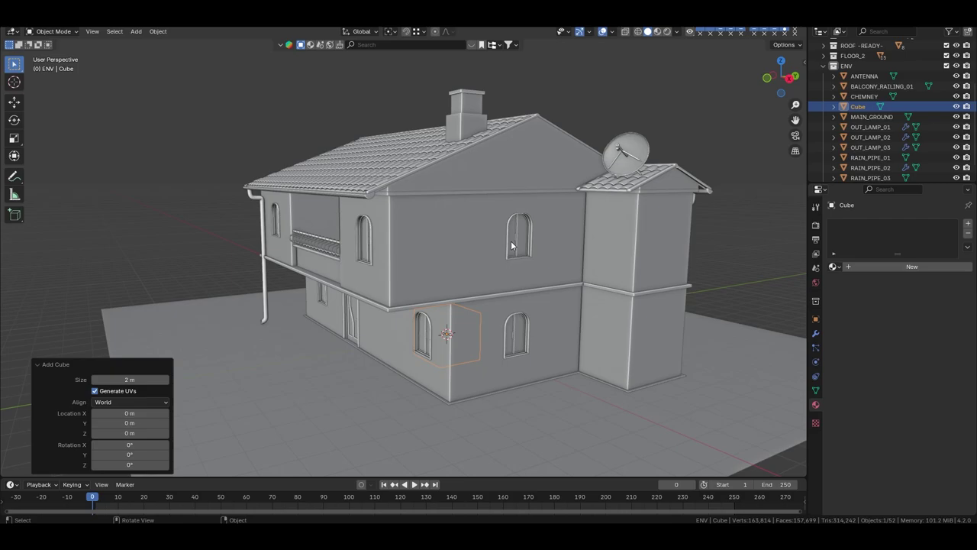
scroll(513, 256, down, 2)
key(KP_7)
key(g)
key(x)
click(522, 243)
scroll(521, 247, up, 2)
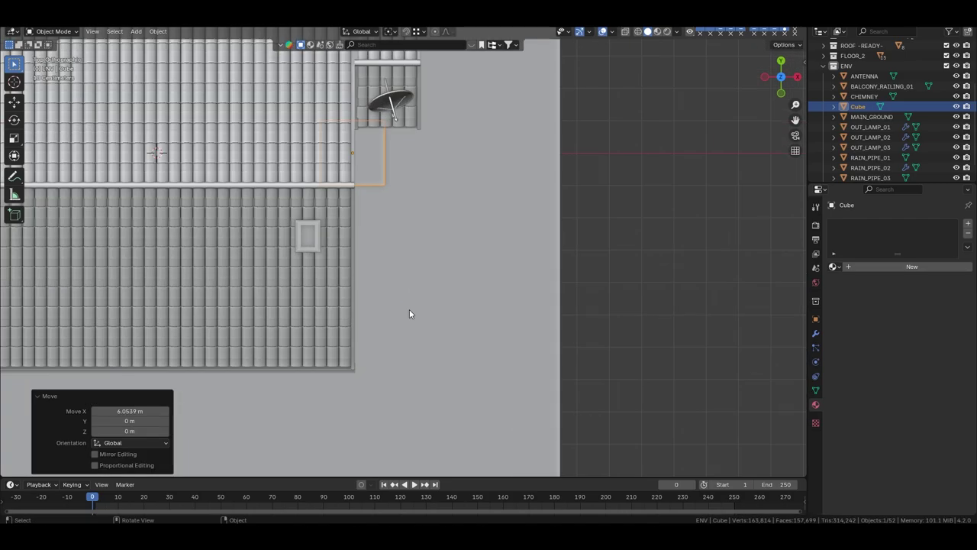
key(g)
key(y)
click(451, 327)
Raise the cube along Z and shift it sideways along X.
middle_drag(451, 327, 454, 269)
key(g)
key(z)
mouse_move(431, 169)
alt+middle_down()
mouse_move(335, 296)
mouse_move(372, 321)
mouse_move(319, 369)
alt+middle_up()
click(335, 296)
key(g)
key(x)
click(367, 322)
Move one side face in along X to flatten the cube into a shallow box.
key(Tab)
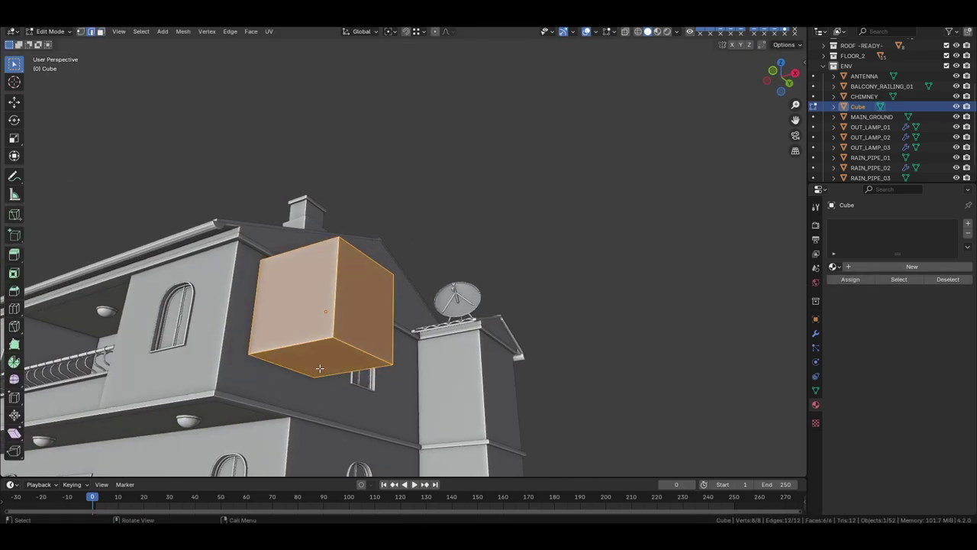
click(316, 355)
key(g)
key(x)
click(308, 293)
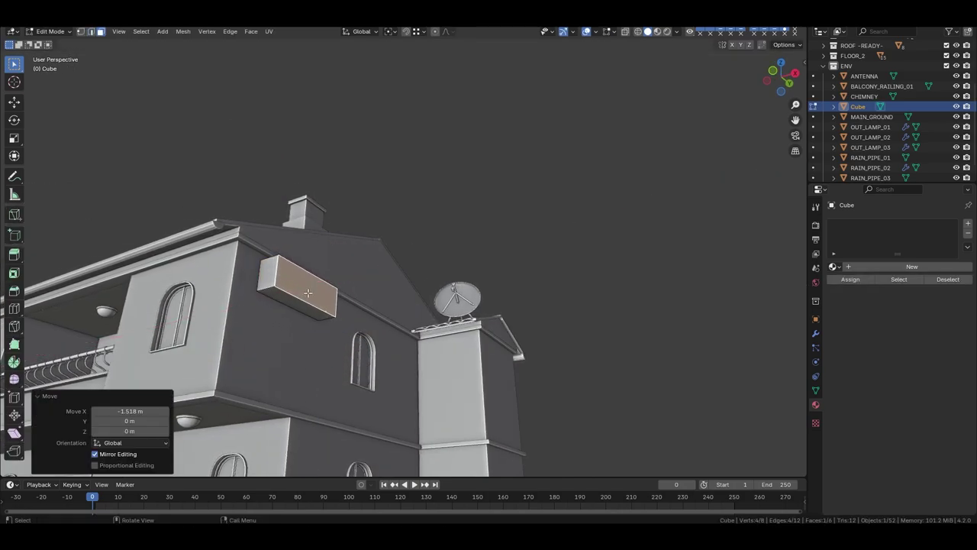
mouse_move(305, 293)
middle_down()
mouse_move(280, 371)
mouse_move(240, 339)
middle_up()
click(280, 371)
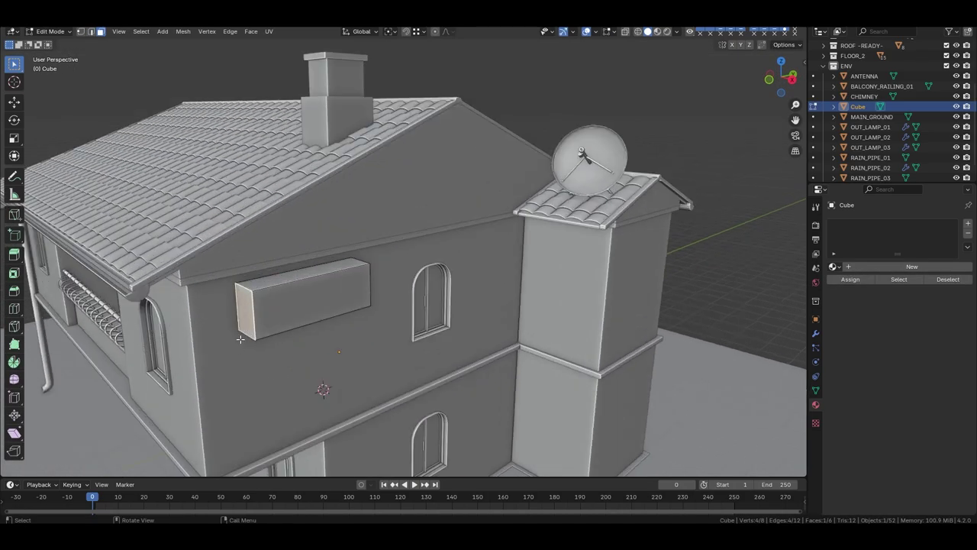
click(280, 339)
key(Tab)
Set the box's origin to its geometry.
scroll(280, 339, down, 3)
right_click(318, 312)
click(340, 329)
scroll(264, 334, up, 5)
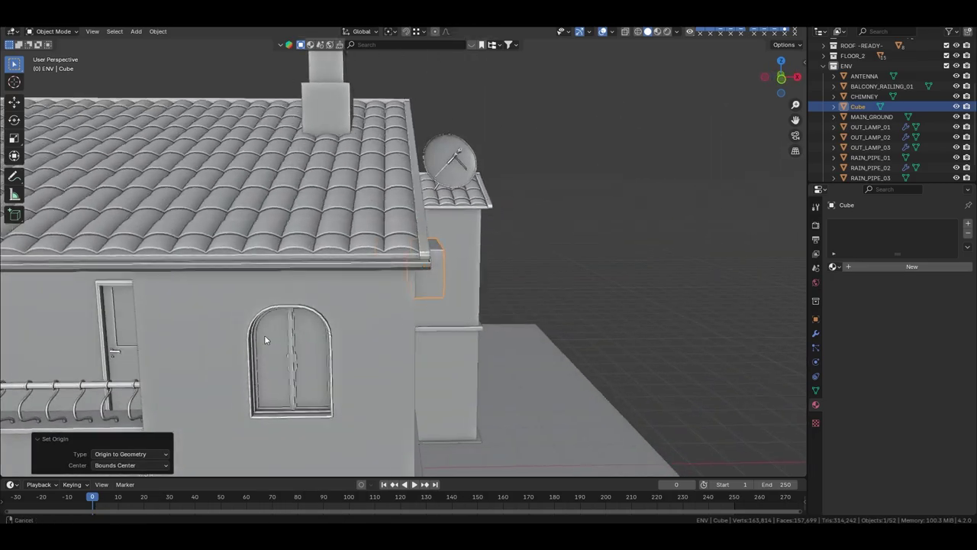
Move the box along X and Y against the wall under the balcony.
key(g)
key(x)
mouse_move(264, 334)
middle_down()
mouse_move(367, 320)
mouse_move(521, 277)
middle_up()
click(412, 309)
key(g)
key(y)
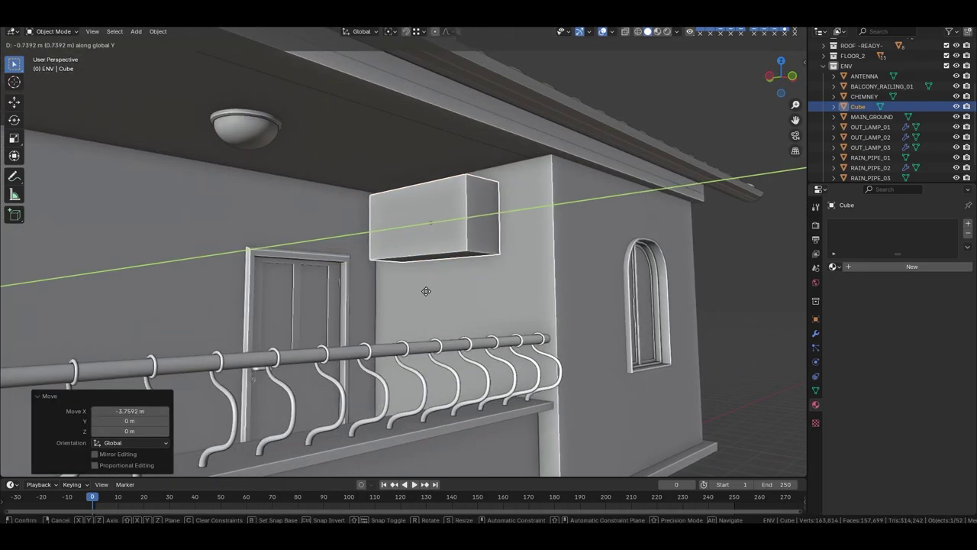
click(421, 319)
scroll(430, 316, down, 3)
Add a loop cut across the box's front.
key(Tab)
mouse_move(430, 316)
middle_down()
mouse_move(333, 274)
mouse_move(405, 279)
middle_up()
key(ctrl+r)
click(333, 274)
click(333, 274)
In face mode, add two evenly centred horizontal loop cuts around the box.
key(3)
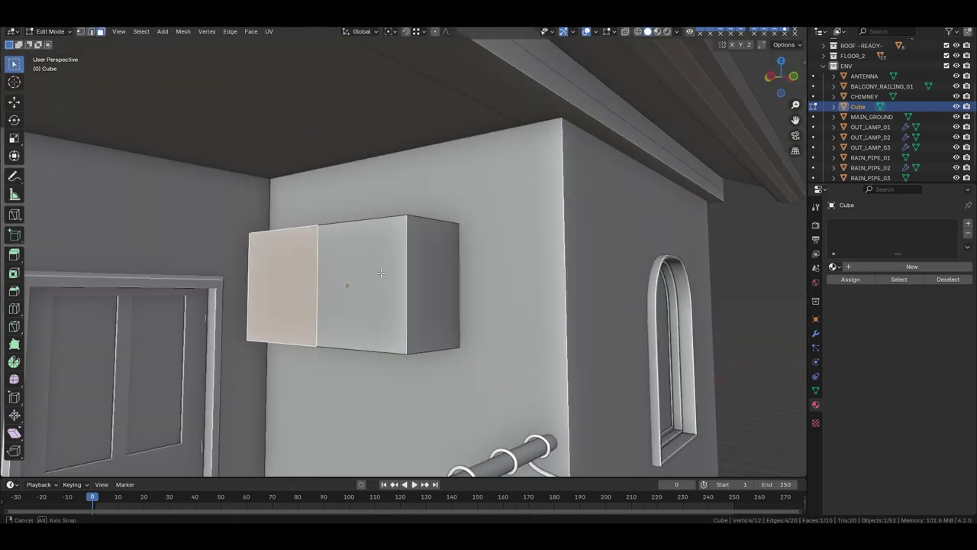
click(406, 279)
key(ctrl+r)
scroll(391, 285, up, 1)
click(392, 285)
right_click(392, 286)
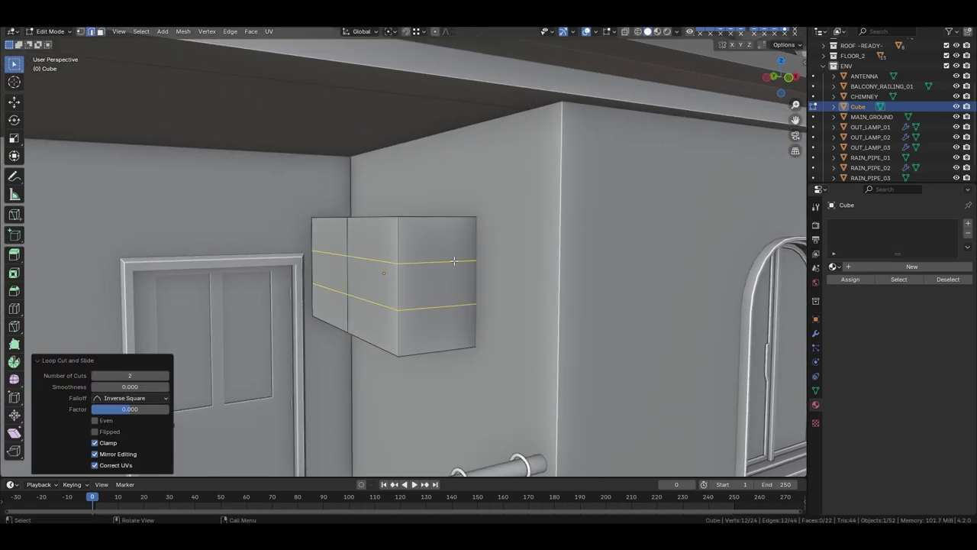
mouse_move(454, 261)
middle_down()
mouse_move(397, 252)
mouse_move(534, 321)
middle_up()
Add vertical loop pairs, narrow them along Y and X, and add a front horizontal loop.
key(ctrl+r)
click(390, 252)
right_click(389, 251)
key(s)
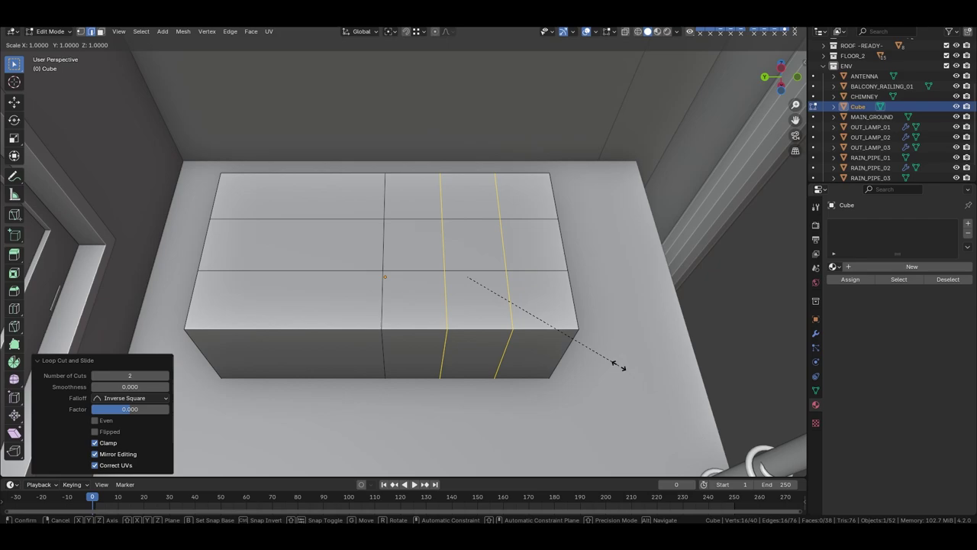
key(y)
key(Escape)
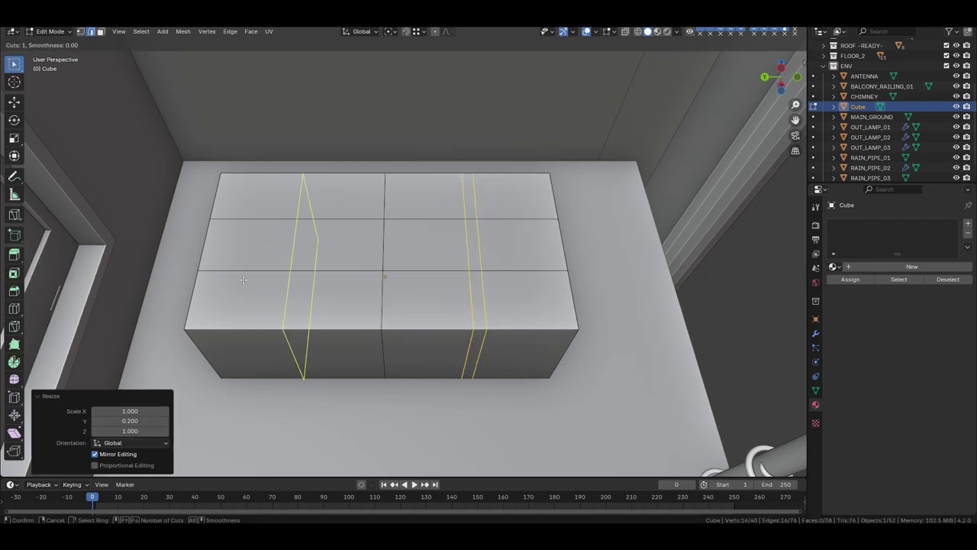
key(s)
key(x)
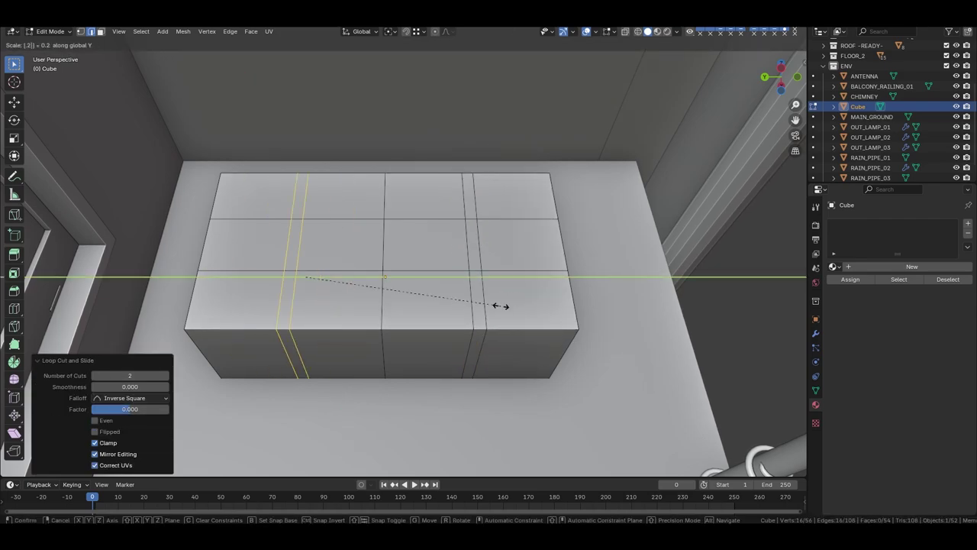
click(500, 305)
key(ctrl+r)
click(476, 348)
Extrude two legs down from the box's underside edge loops.
middle_drag(296, 366, 507, 397)
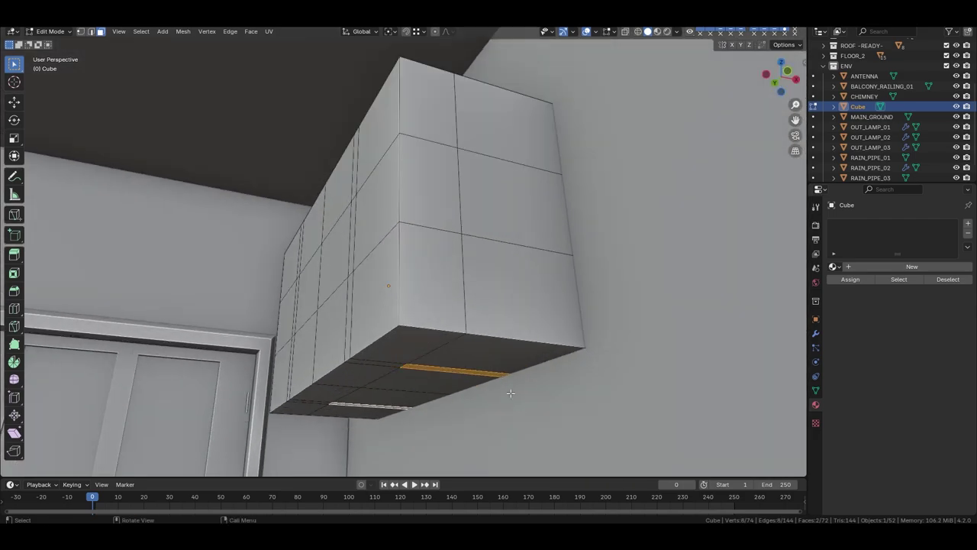
key(e)
click(506, 397)
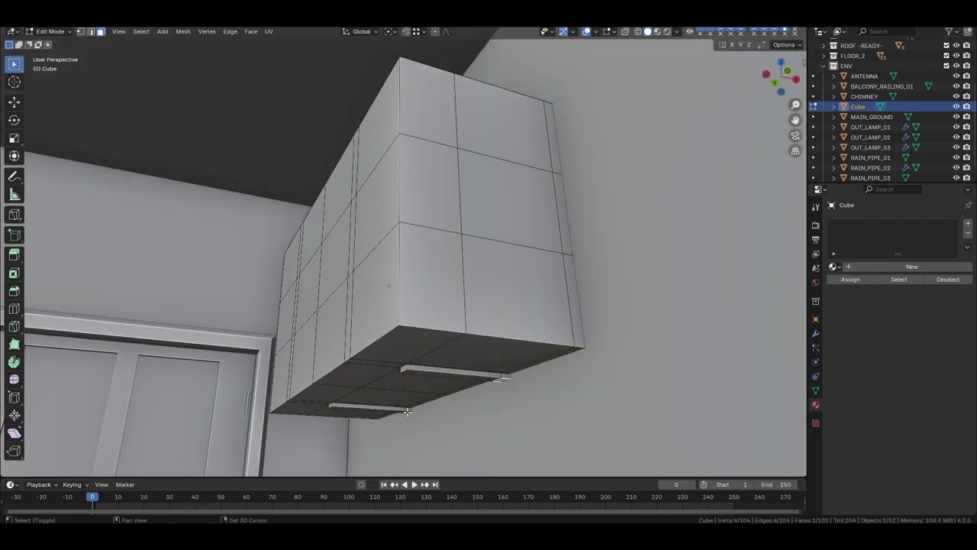
key(ctrl+z)
key(2)
alt+click(474, 321)
key(g)
key(y)
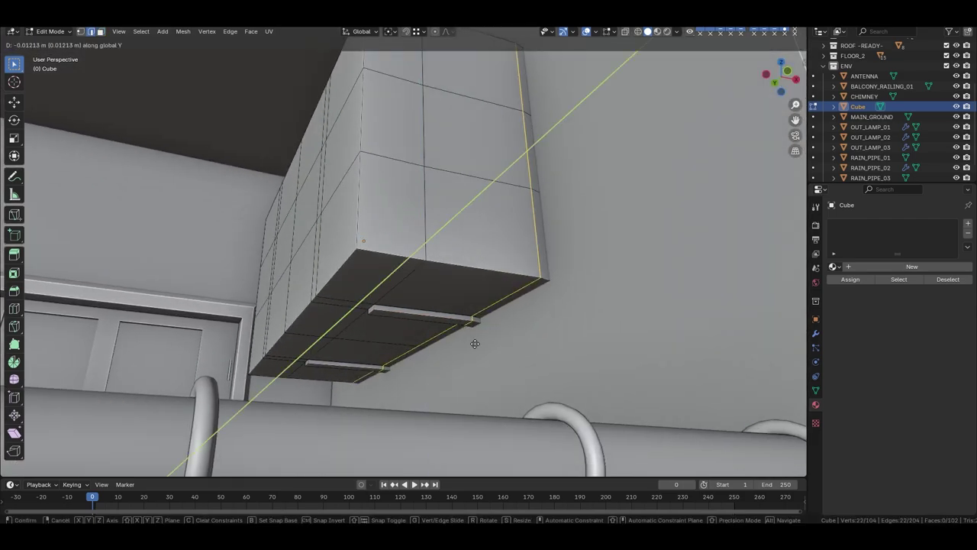
key(e)
click(416, 413)
middle_drag(427, 404, 472, 391)
Add an edge loop cut on a leg.
key(ctrl+r)
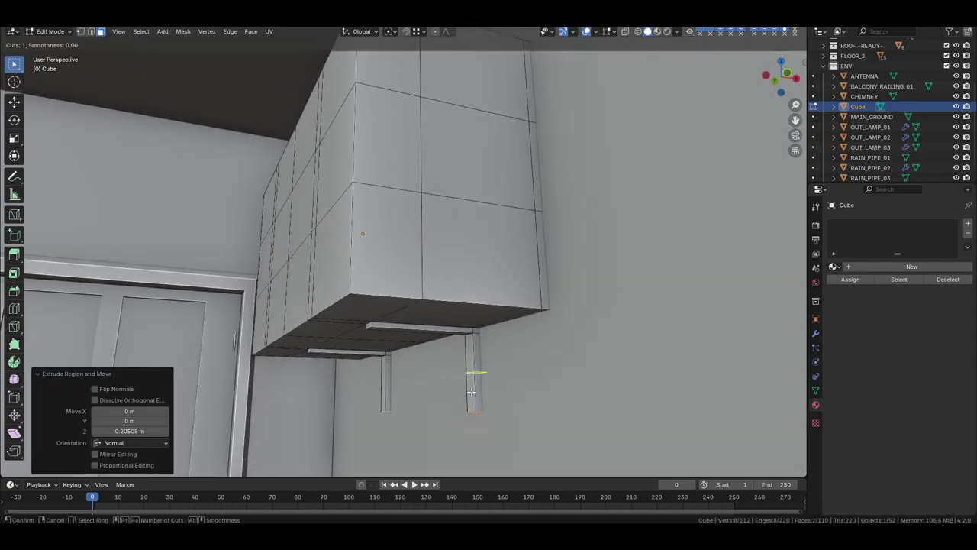
click(467, 416)
click(468, 402)
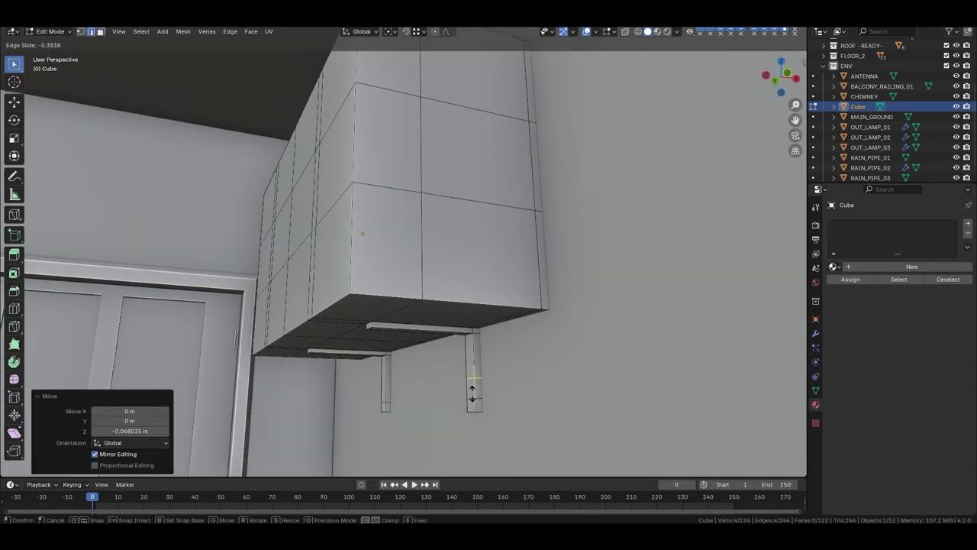
key(ctrl+r)
key(Escape)
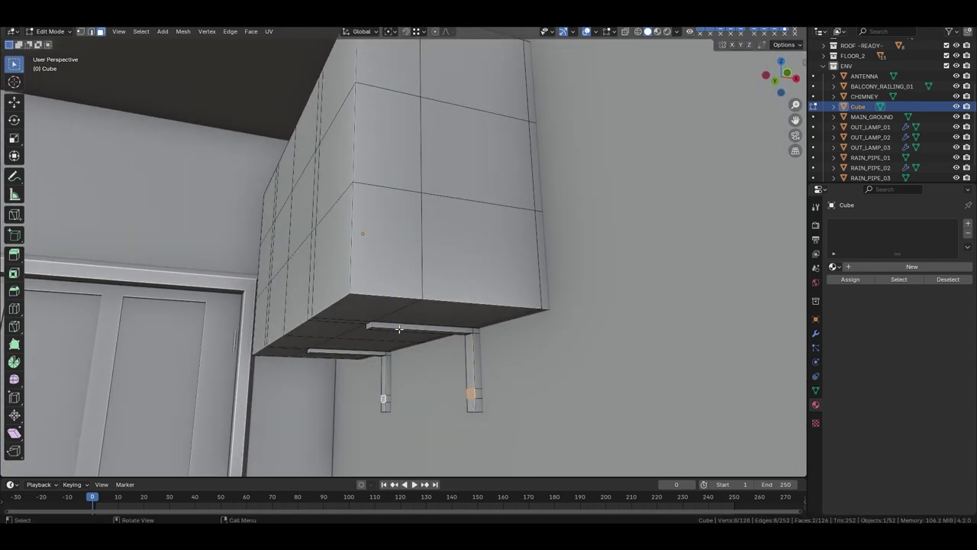
Bridge leg and underside faces into diagonal braces for both brackets.
click(368, 326)
key(3)
click(412, 336)
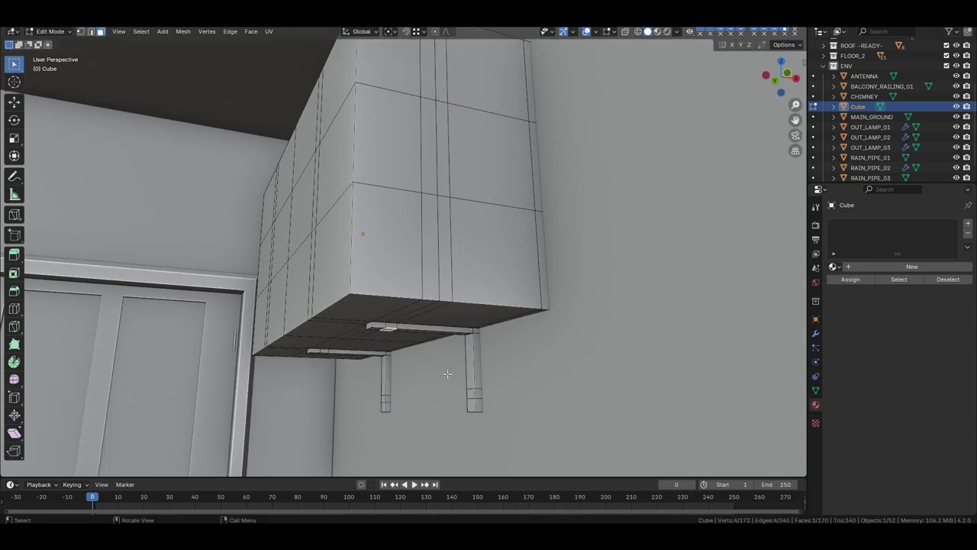
shift+click(471, 392)
key(ctrl+z)
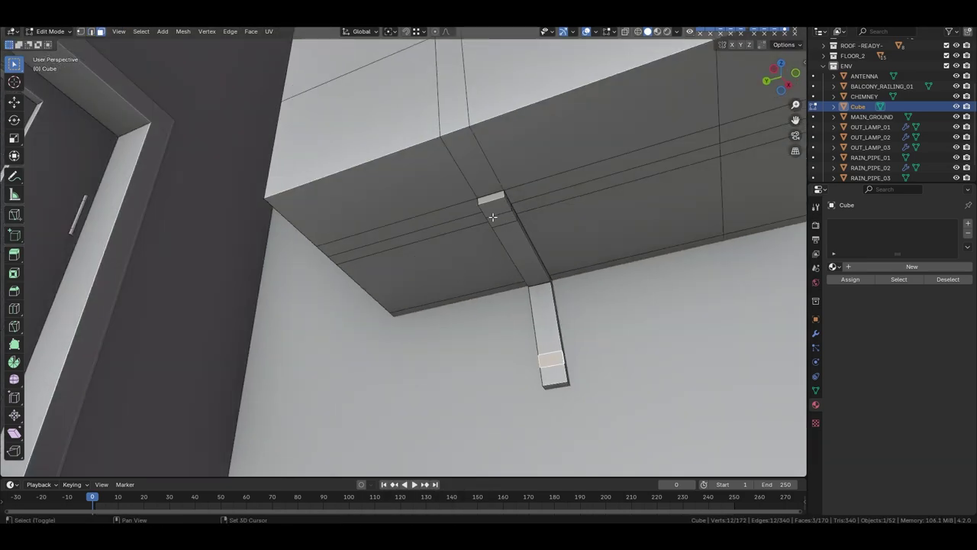
middle_drag(375, 396, 333, 295)
key(ctrl+shift+z)
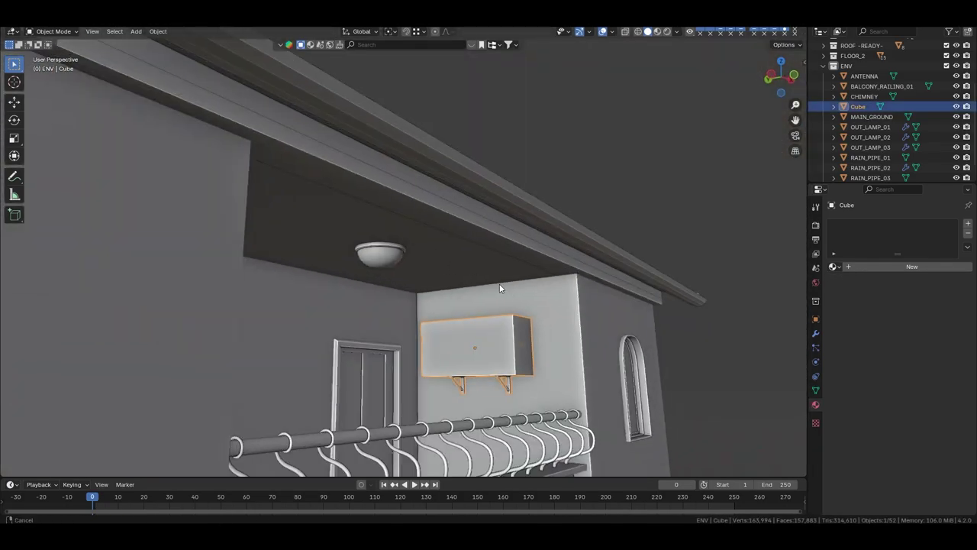
middle_drag(441, 242, 380, 248)
key(shift+a)
Add a cylinder, rotate it 90° around Y, and place it beside the wall box.
click(445, 43)
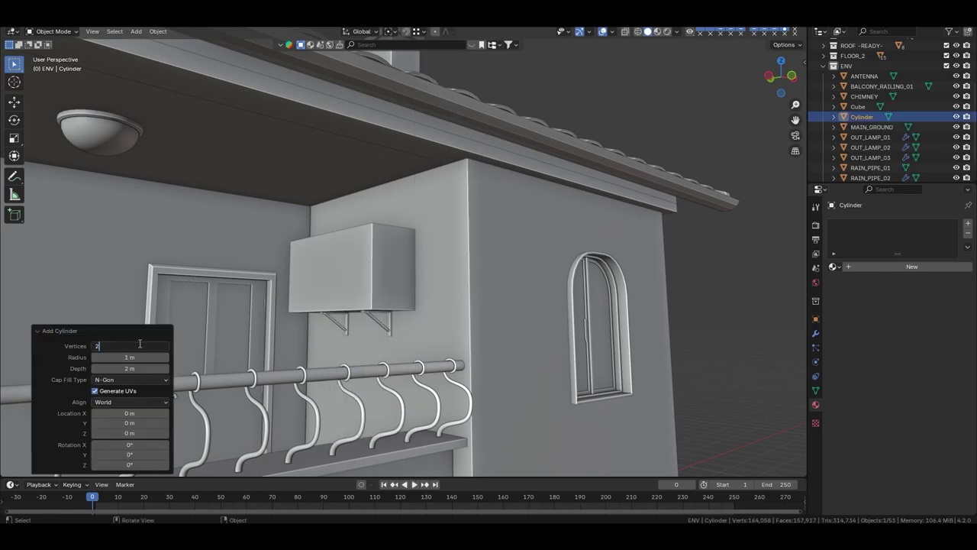
middle_drag(478, 324, 428, 412)
key(r)
key(y)
key(9)
key(0)
key(Return)
key(KP_1)
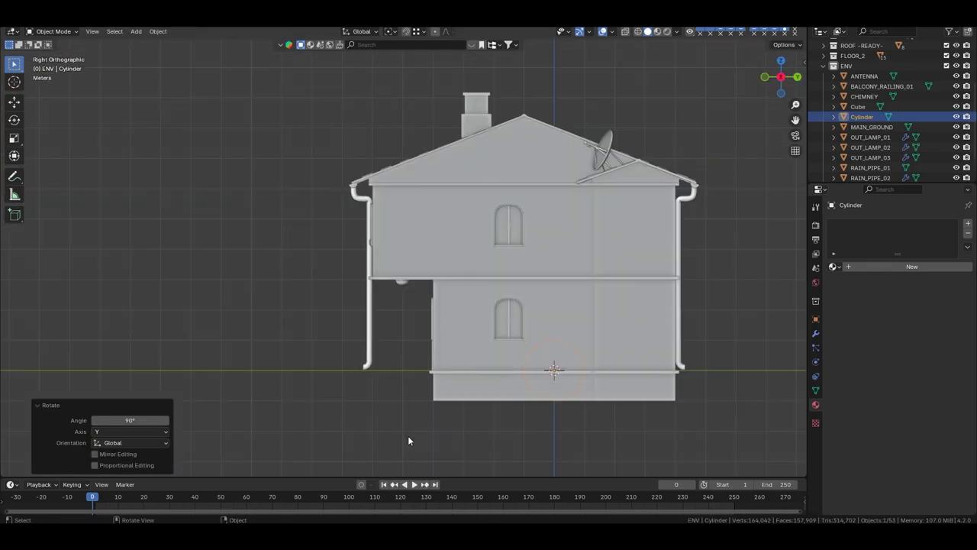
scroll(408, 435, up, 3)
key(g)
click(432, 261)
scroll(432, 261, up, 3)
middle_drag(432, 261, 458, 252)
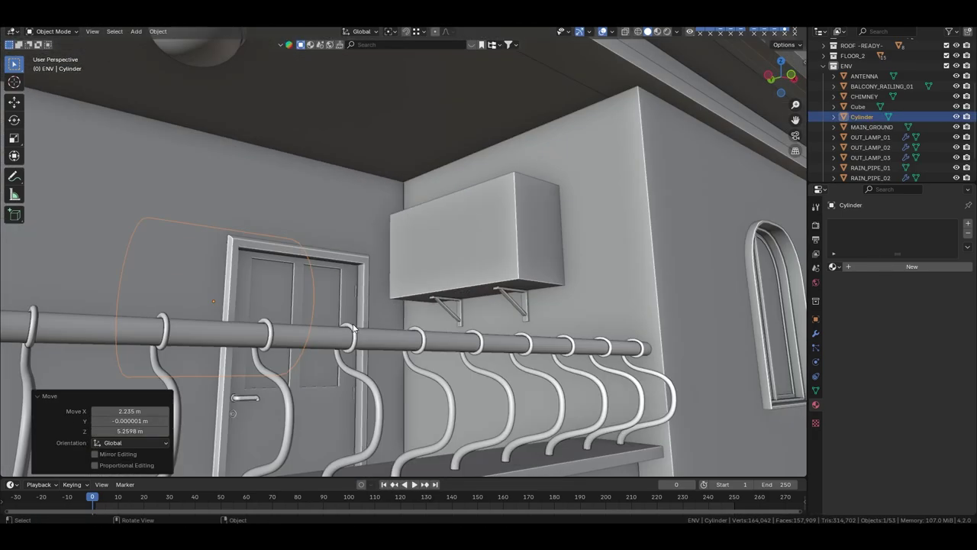
Scale the cylinder down and move its end loop in to form a thin disc.
key(Tab)
key(s)
click(462, 257)
scroll(451, 241, up, 3)
key(alt+z)
key(alt+a)
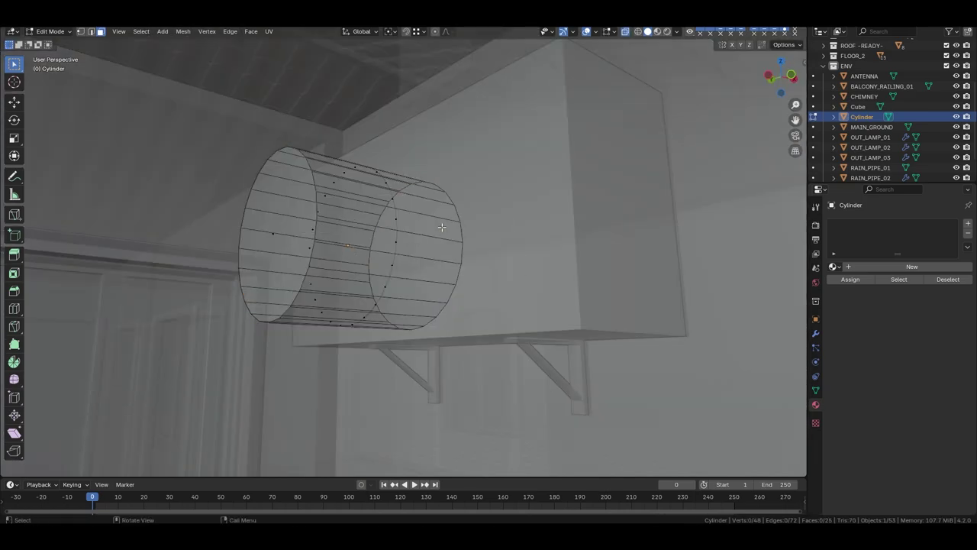
key(g)
key(y)
key(alt+z)
click(402, 303)
key(alt+z)
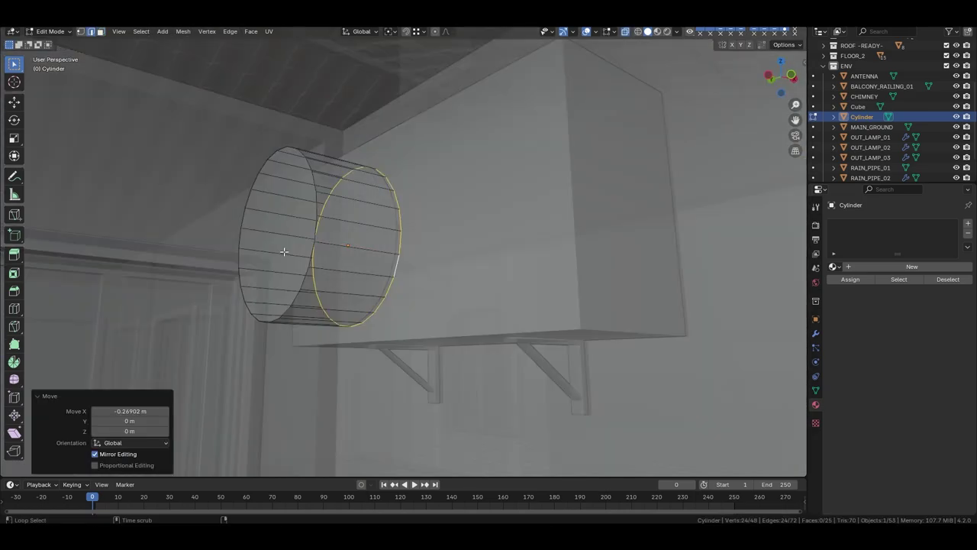
Move the disc along X to sit flush on the box front.
key(Tab)
key(alt+z)
key(g)
key(y)
key(x)
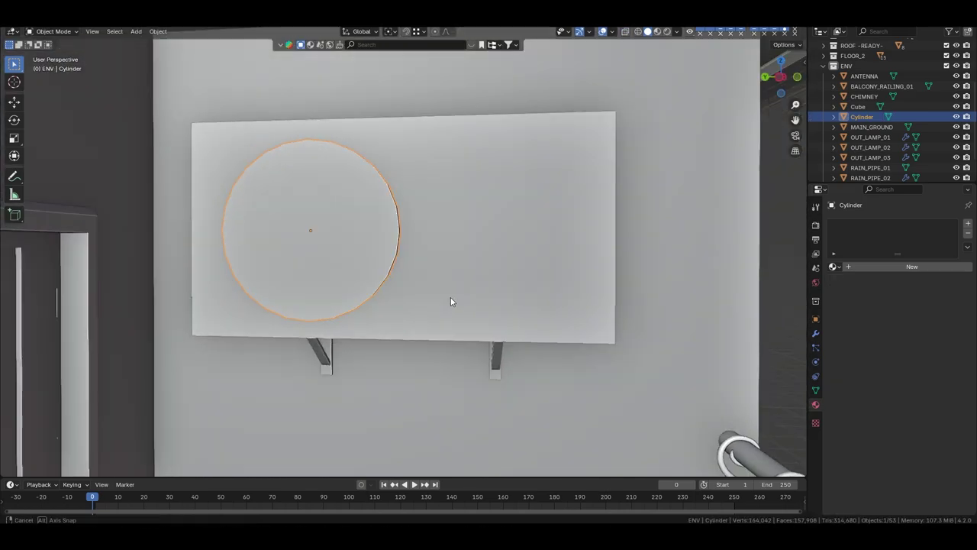
mouse_move(450, 297)
middle_down()
mouse_move(436, 324)
mouse_move(363, 250)
mouse_move(427, 390)
middle_up()
click(435, 324)
Extrude the disc's front face along X and shrink it inward into a ring rim.
key(Tab)
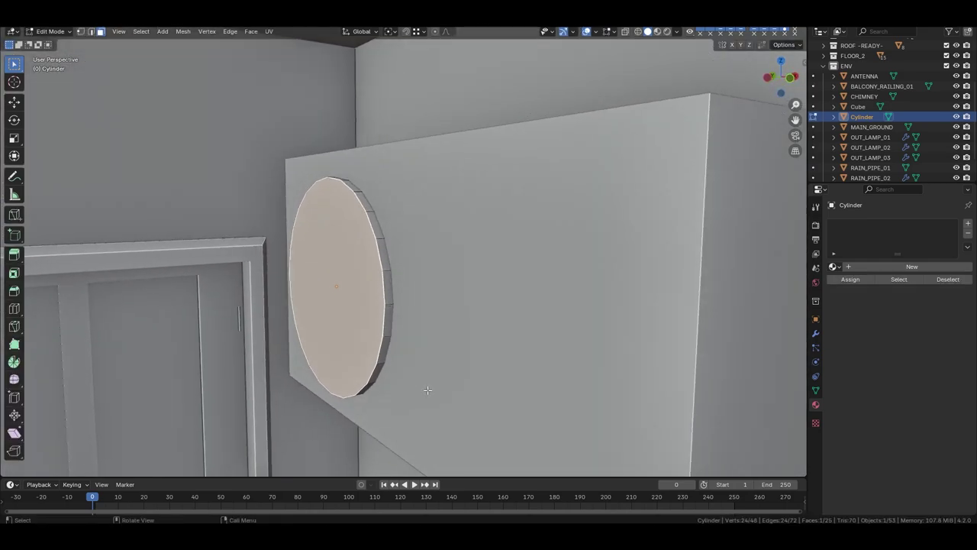
click(428, 398)
key(e)
key(x)
click(409, 390)
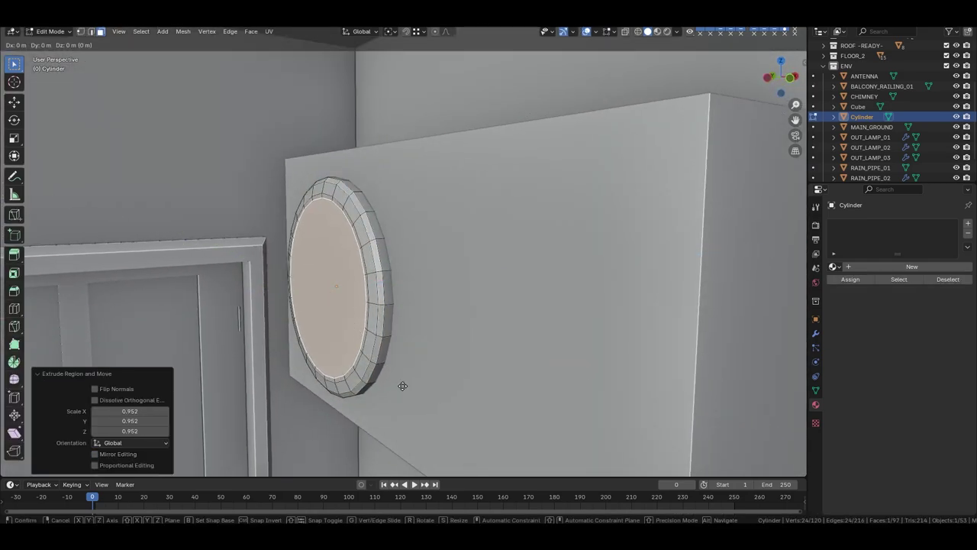
key(s)
click(410, 380)
key(Tab)
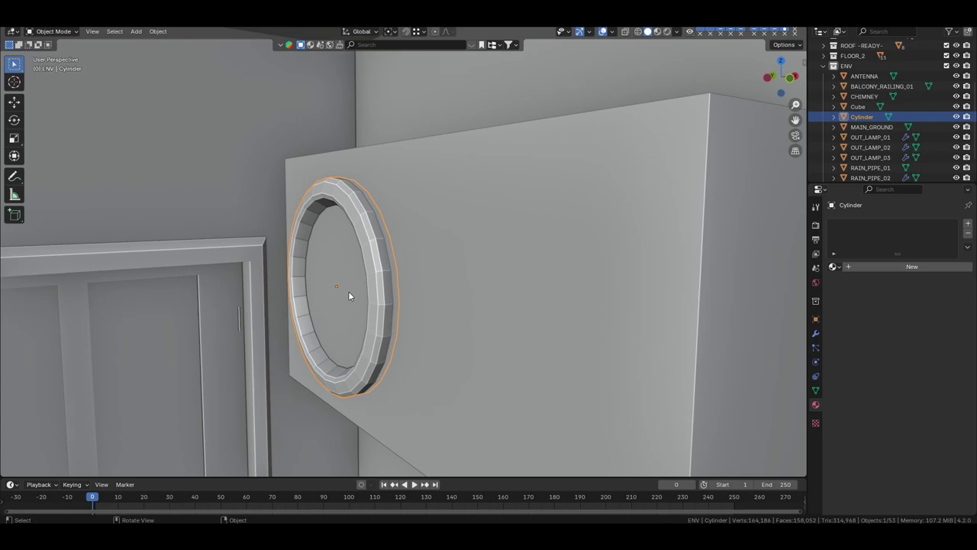
Apply Shade Auto Smooth to the ring.
right_click(382, 261)
click(382, 261)
click(574, 301)
scroll(524, 304, down, 5)
click(524, 303)
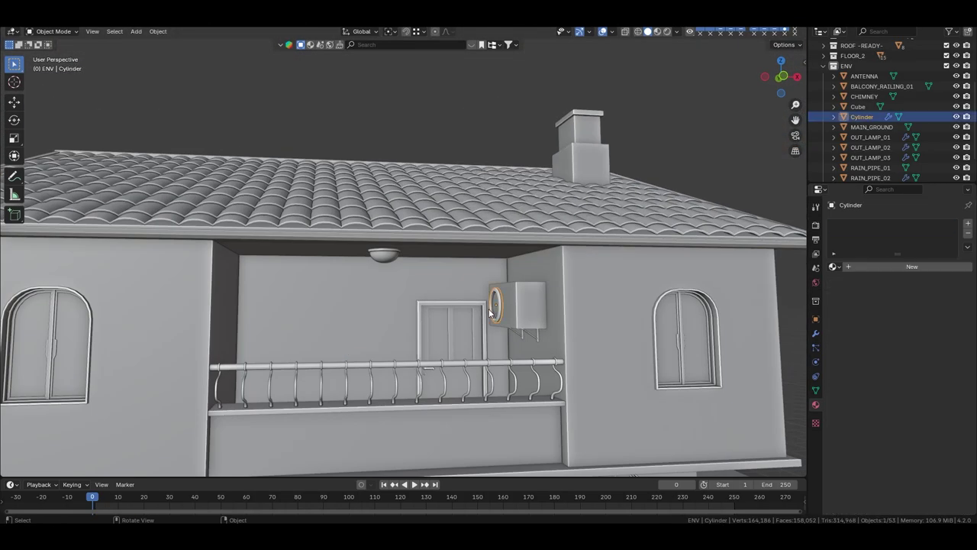
Delete the ring and inset the box's front faces into a LoopTools circle.
key(KP_Decimal)
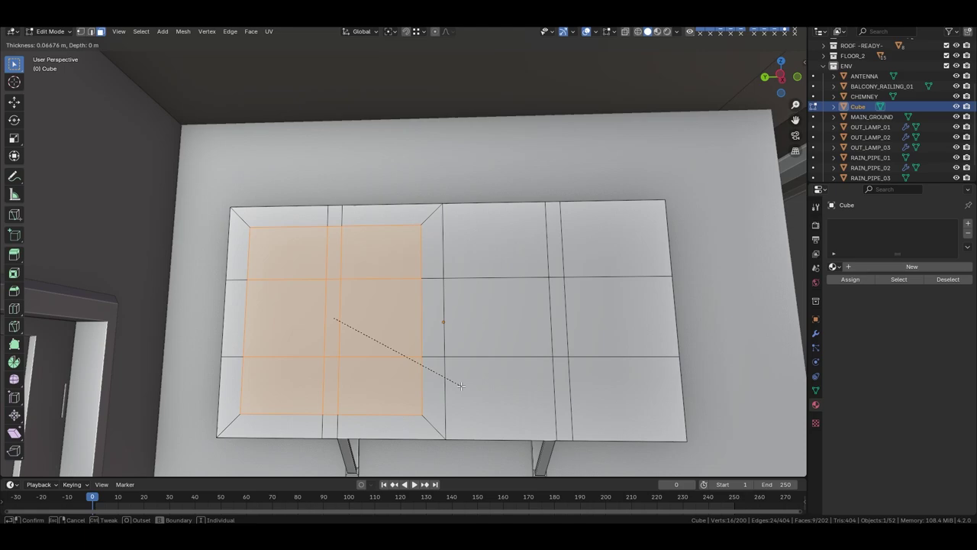
click(460, 385)
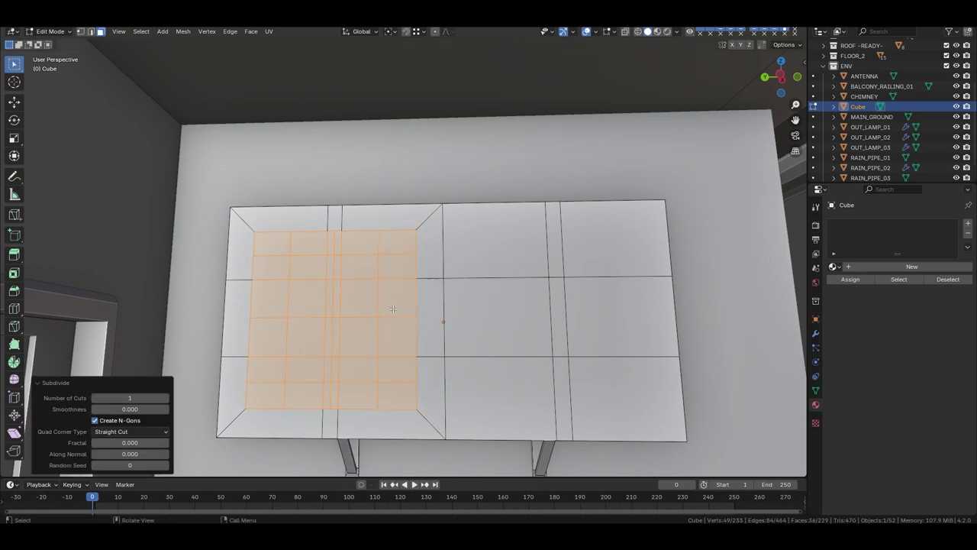
right_click(358, 290)
click(443, 302)
middle_drag(447, 306, 488, 382)
key(e)
click(488, 384)
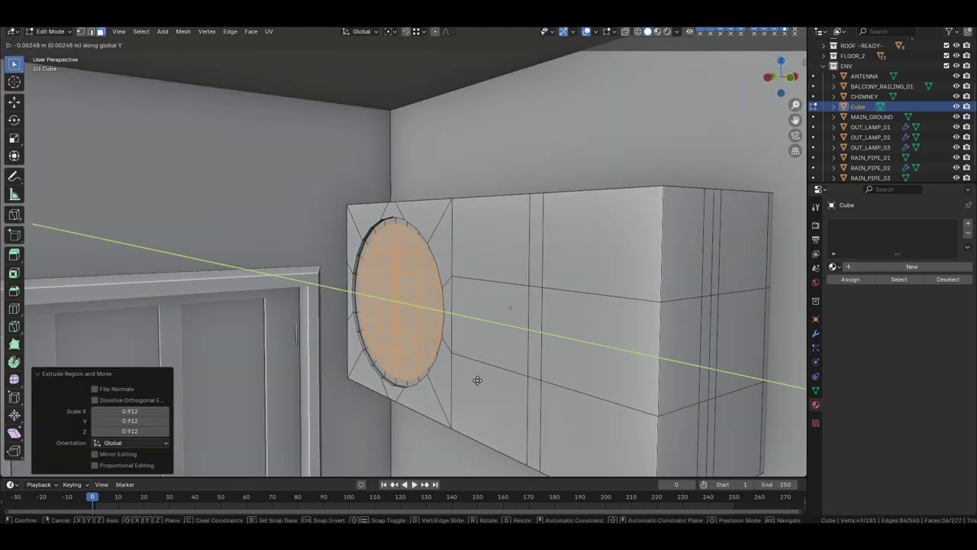
Extrude the circular fan opening inward and shrink it slightly.
scroll(458, 335, up, 3)
key(s)
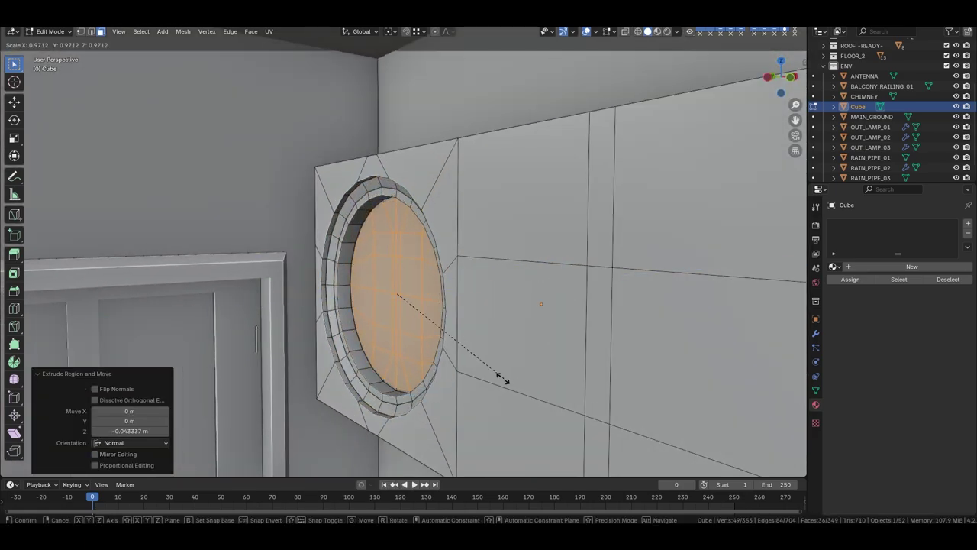
click(508, 377)
middle_drag(387, 300, 402, 307)
Add horizontal and vertical loop cuts across the box front to lay out vent slots.
key(ctrl+r)
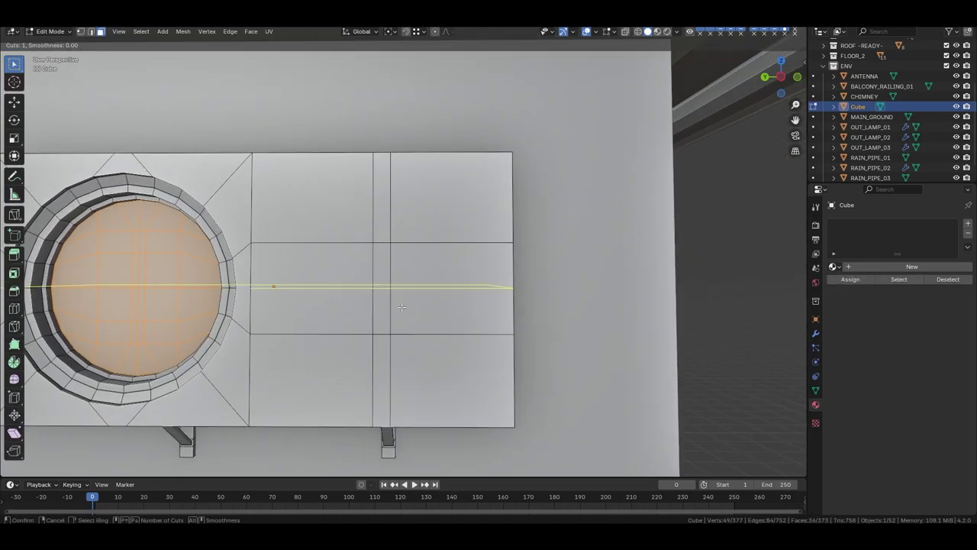
click(316, 251)
click(257, 231)
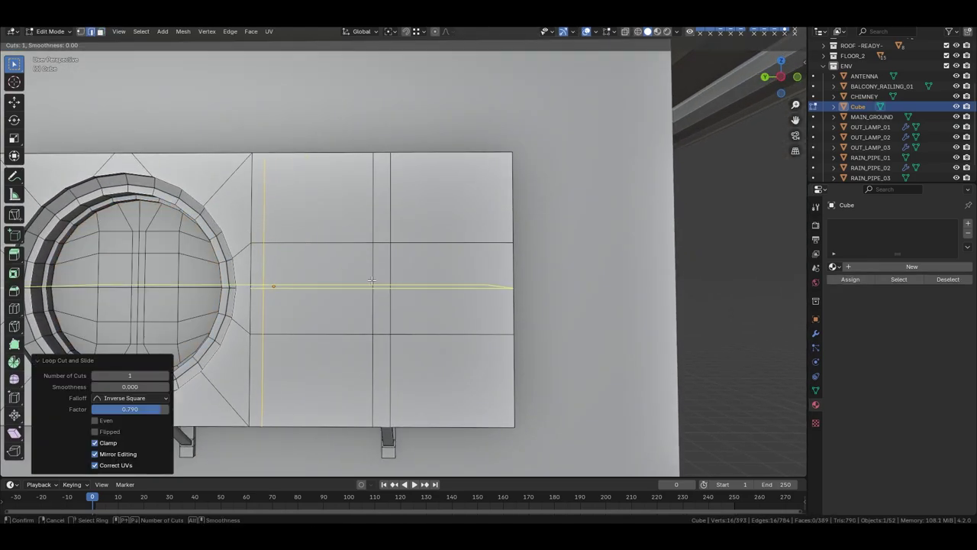
click(369, 277)
click(450, 252)
ctrl+click(458, 325)
key(ctrl+r)
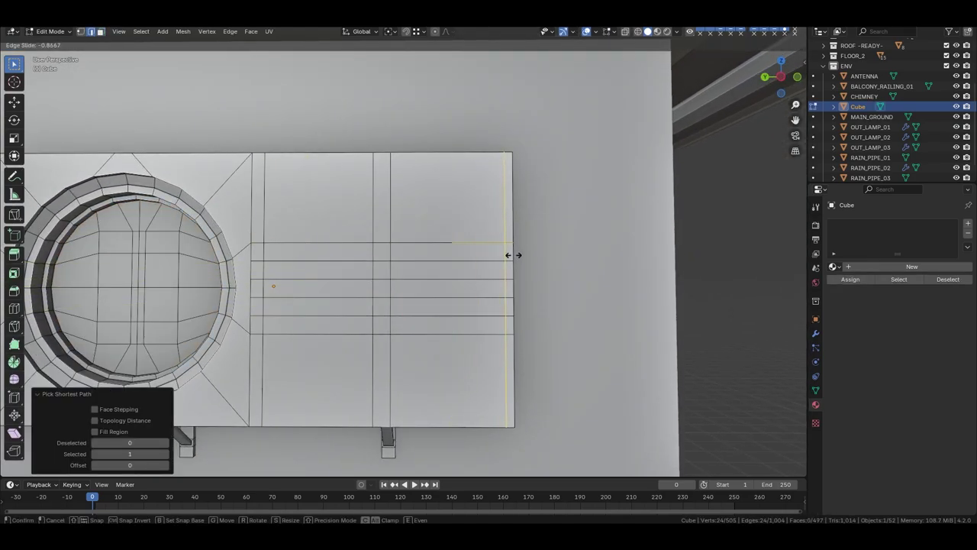
click(512, 255)
Inset the vent faces individually and extrude them inward as sunken slots.
ctrl+click(316, 325)
key(i)
key(i)
click(397, 329)
key(e)
mouse_move(397, 328)
middle_down()
mouse_move(396, 344)
mouse_move(458, 245)
middle_up()
click(397, 344)
scroll(411, 338, down, 5)
scroll(472, 221, up, 5)
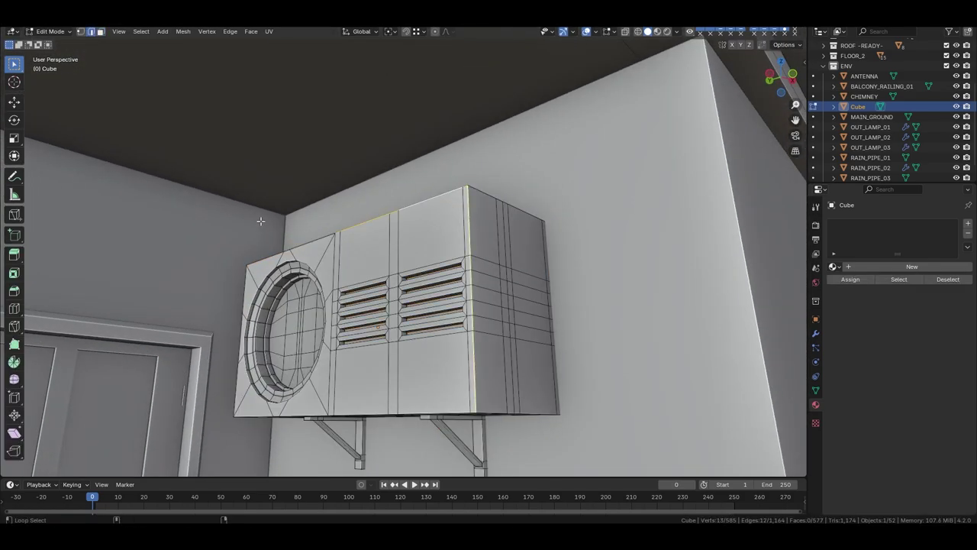
Bevel the box edges and return to Object Mode to inspect the unit.
middle_drag(462, 252, 455, 404)
click(458, 406)
key(Tab)
scroll(382, 316, down, 3)
middle_drag(381, 316, 349, 323)
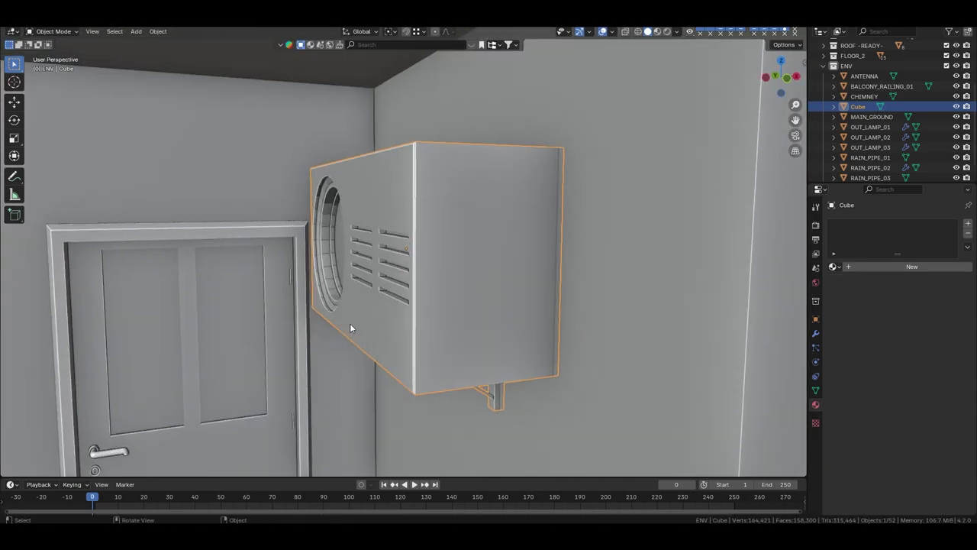
scroll(349, 323, up, 5)
mouse_move(436, 185)
middle_down()
mouse_move(393, 107)
mouse_move(523, 221)
mouse_move(425, 344)
middle_up()
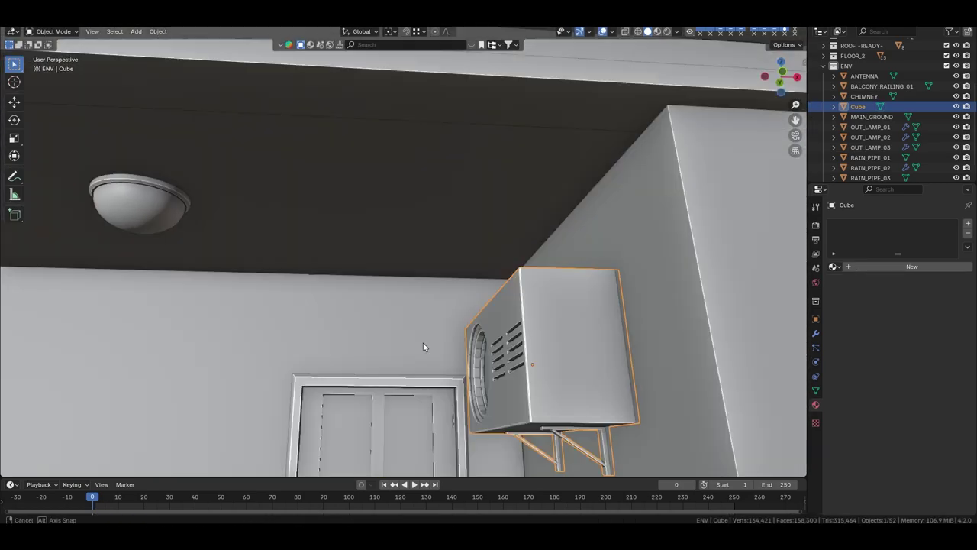
Snap the 3D cursor to the centre of the box's right side face.
key(Tab)
scroll(516, 303, up, 2)
key(shift+s)
key(Tab)
middle_drag(427, 306, 383, 292)
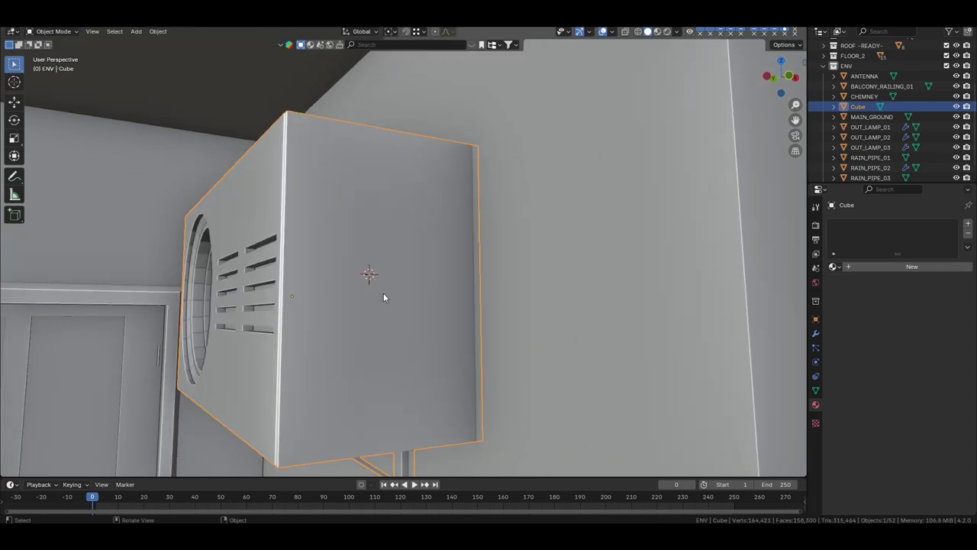
key(shift+a)
Add a cylinder at the box side, rotate it 90° and shrink it to pipe thickness.
click(394, 295)
scroll(393, 300, down, 4)
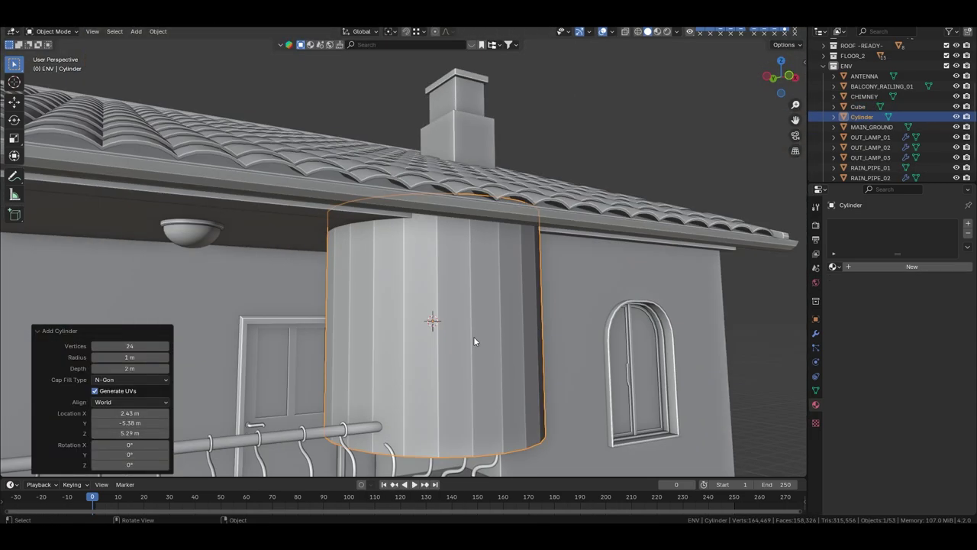
text(90)
key(Return)
scroll(548, 366, up, 3)
key(Tab)
key(s)
middle_drag(548, 366, 369, 297)
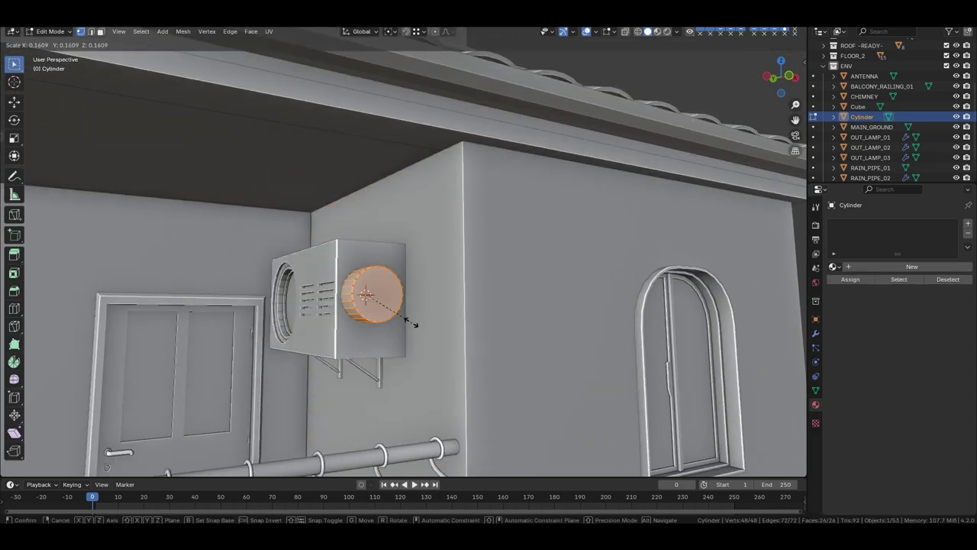
scroll(368, 298, up, 5)
Move the pipe's outer end face along X and extrude it outward.
key(alt+a)
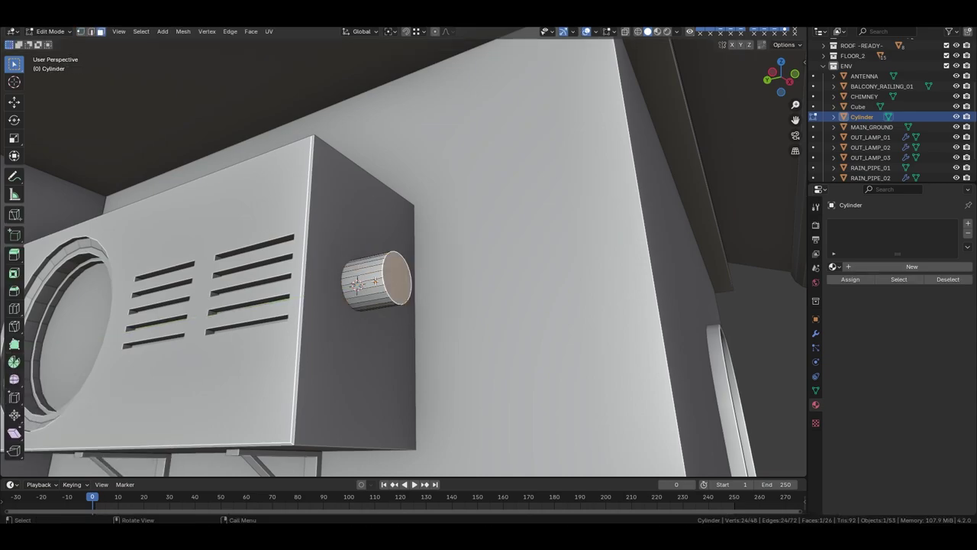
key(alt+z)
key(alt+z)
click(393, 271)
key(g)
key(x)
click(413, 341)
key(e)
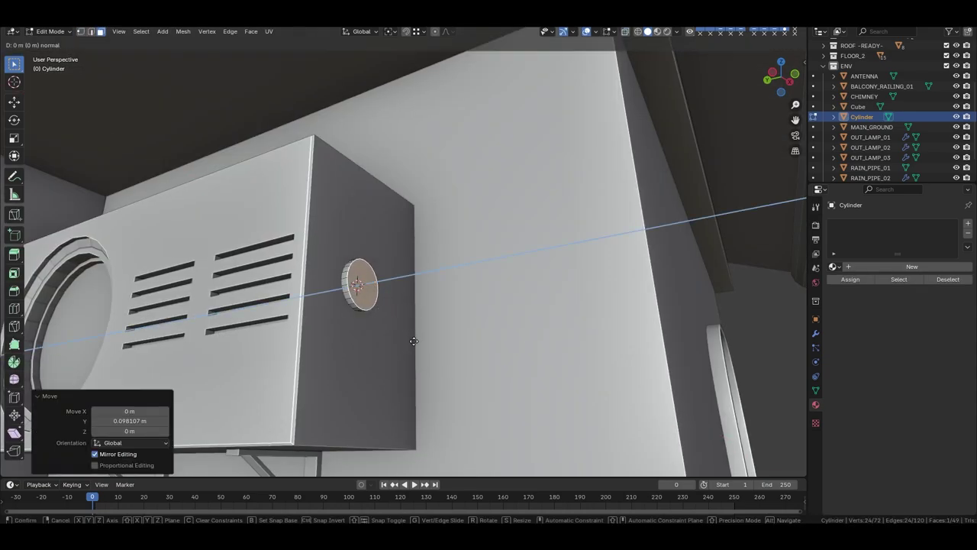
click(498, 330)
From top view, spin the pipe end 90° into an elbow and reposition it.
key(grave)
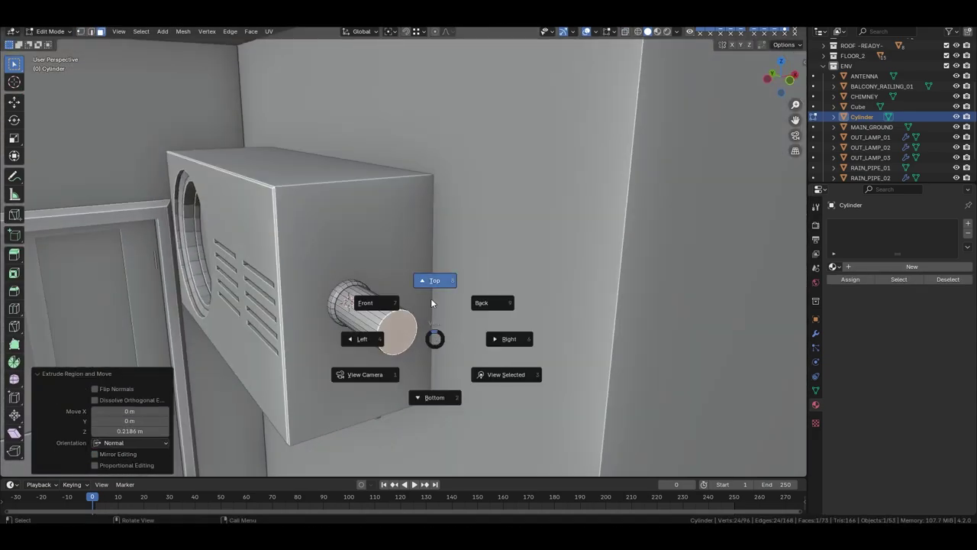
click(431, 298)
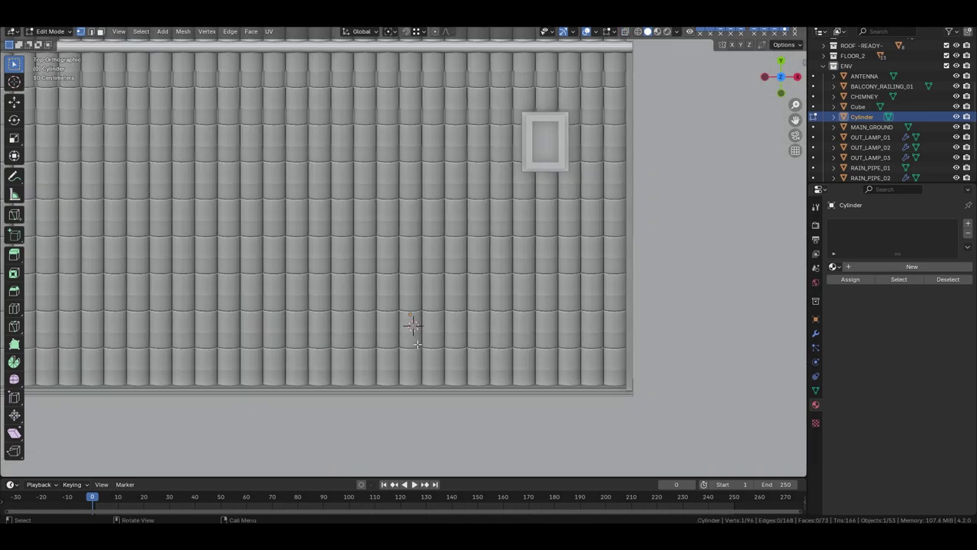
middle_drag(418, 325, 435, 272)
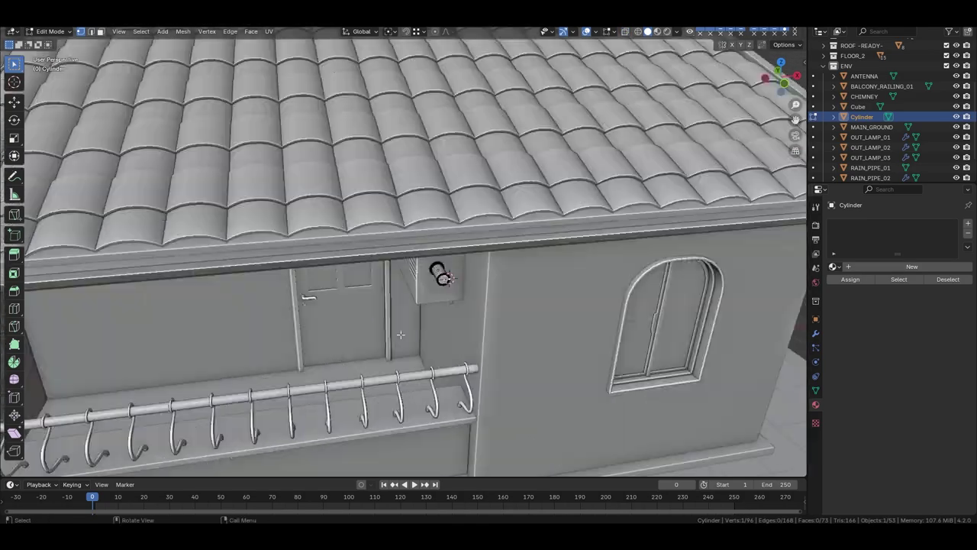
scroll(435, 272, up, 5)
drag(330, 185, 372, 227)
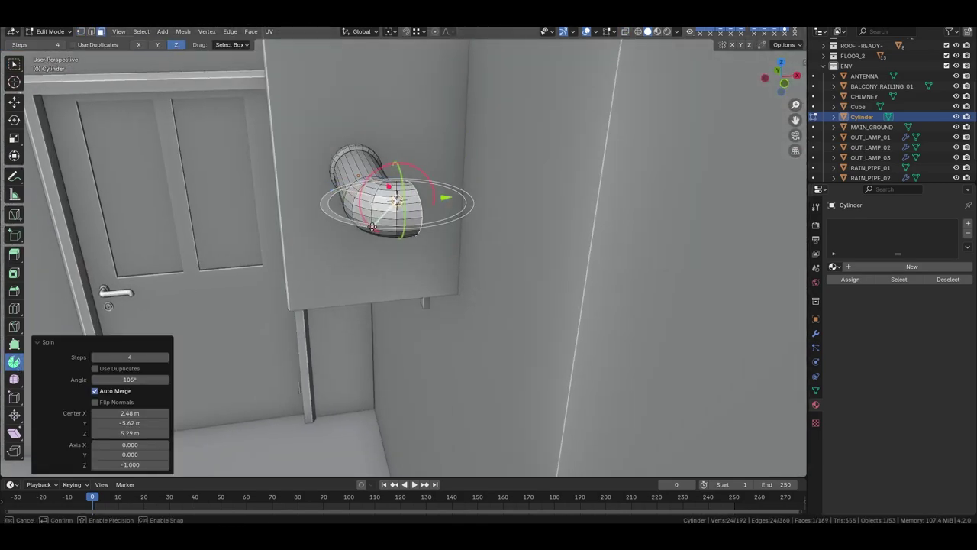
key(g)
key(x)
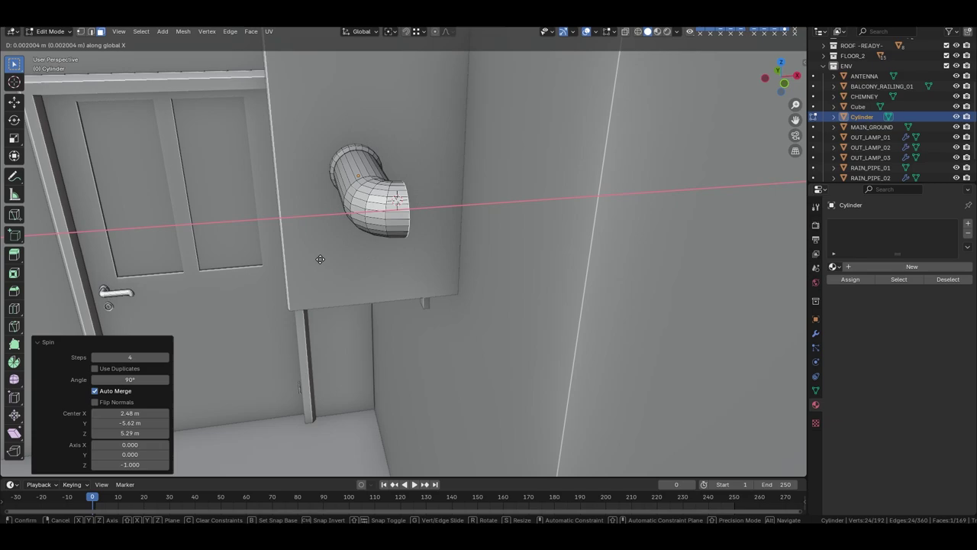
key(Return)
Extrude and scale the pipe end into a flared flange.
key(g)
key(x)
key(x)
key(Escape)
key(e)
key(s)
key(e)
key(y)
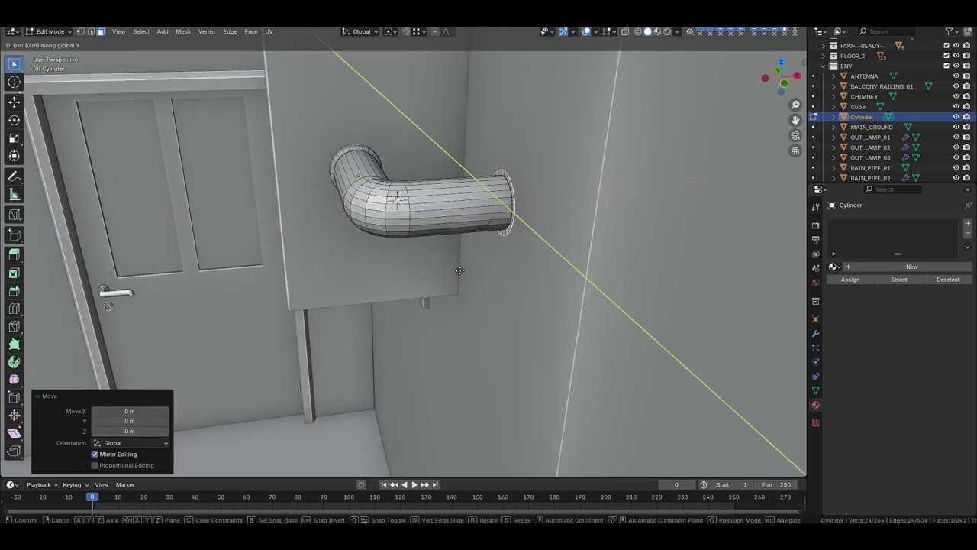
key(Escape)
Merge overlapping vertices on the whole pipe mesh and exit Edit Mode.
key(a)
key(h)
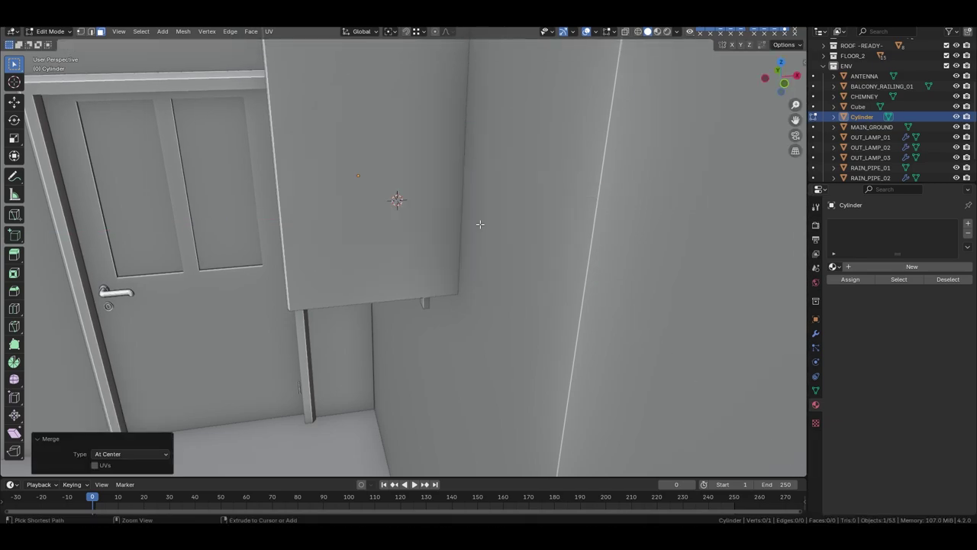
key(alt+h)
key(m)
key(alt+z)
alt+click(509, 199)
key(Tab)
key(alt+z)
Duplicate the pipe, delete the lower copy, and save the file.
mouse_move(509, 199)
middle_down()
mouse_move(455, 242)
mouse_move(482, 171)
middle_up()
key(shift+s)
key(shift+d)
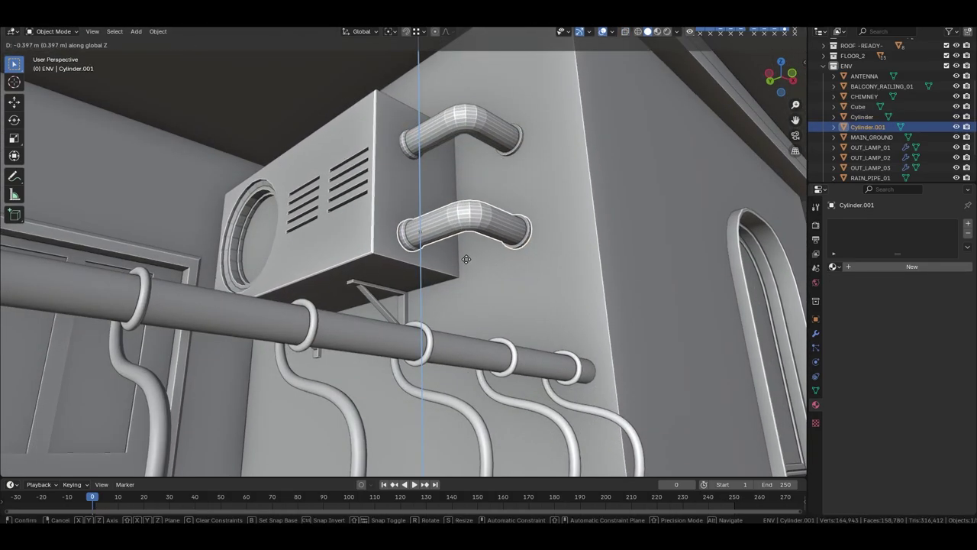
click(481, 222)
middle_drag(482, 222, 527, 174)
scroll(527, 174, up, 3)
click(516, 273)
key(x)
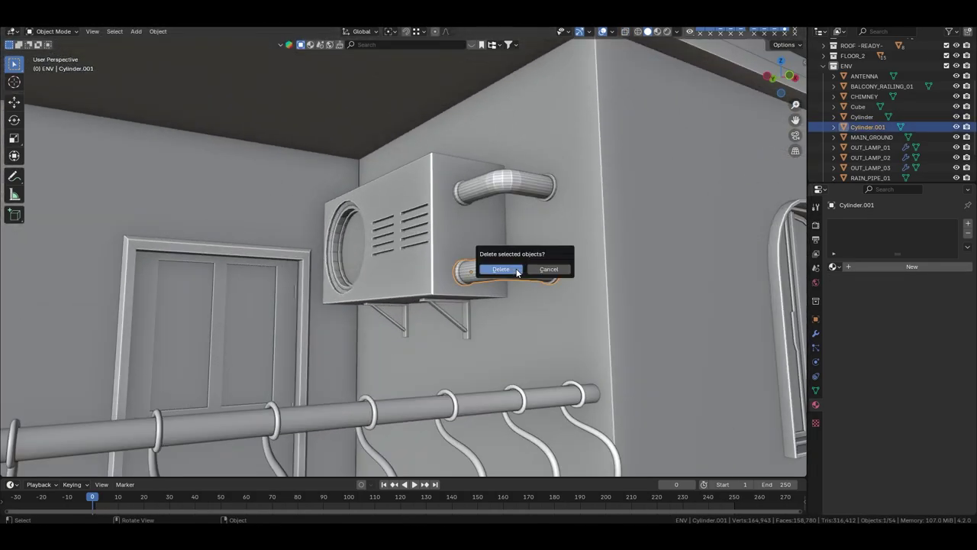
click(510, 190)
scroll(510, 190, down, 5)
key(ctrl+s)
Scale the fan opening's edge ring to 0.925 and fill it with a grid.
click(351, 206)
key(Tab)
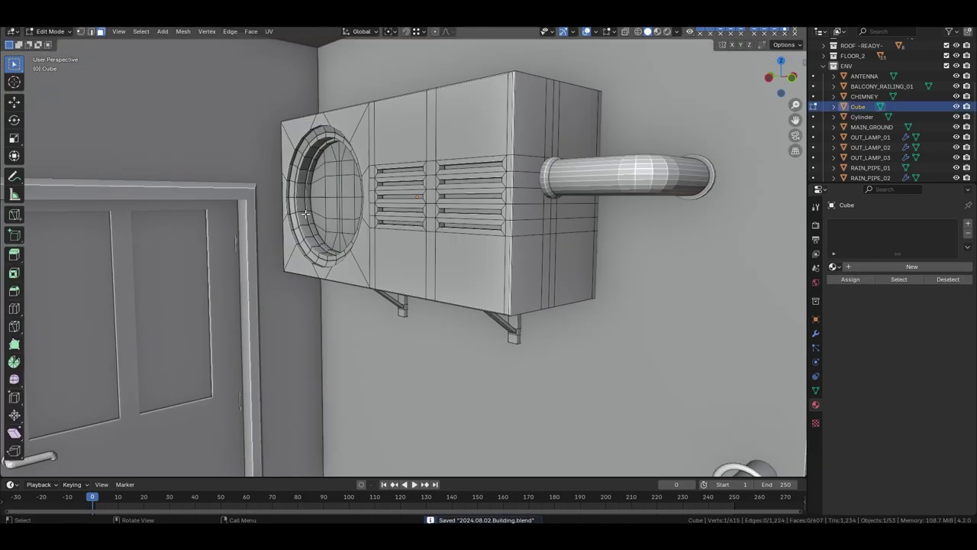
scroll(343, 208, up, 6)
middle_drag(343, 208, 356, 98)
key(2)
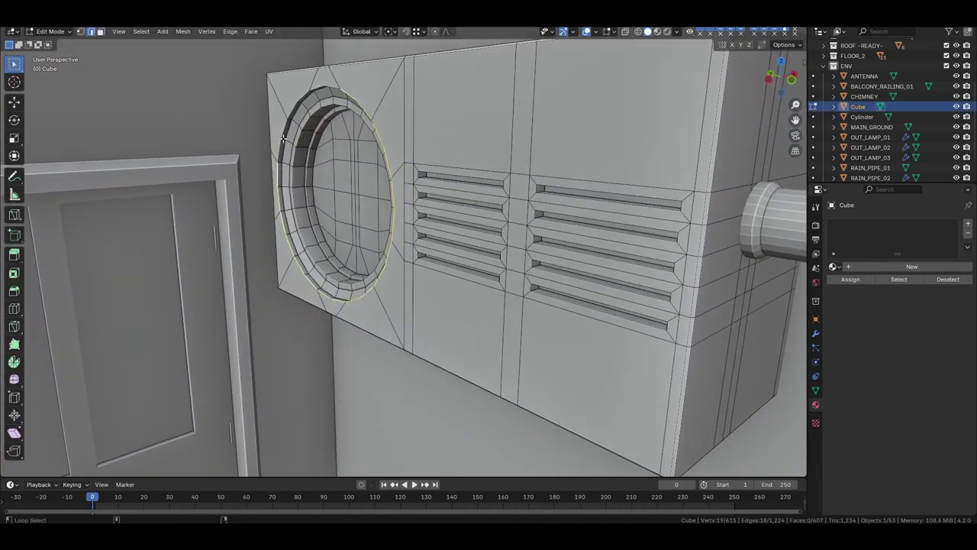
key(s)
click(447, 184)
key(g)
key(y)
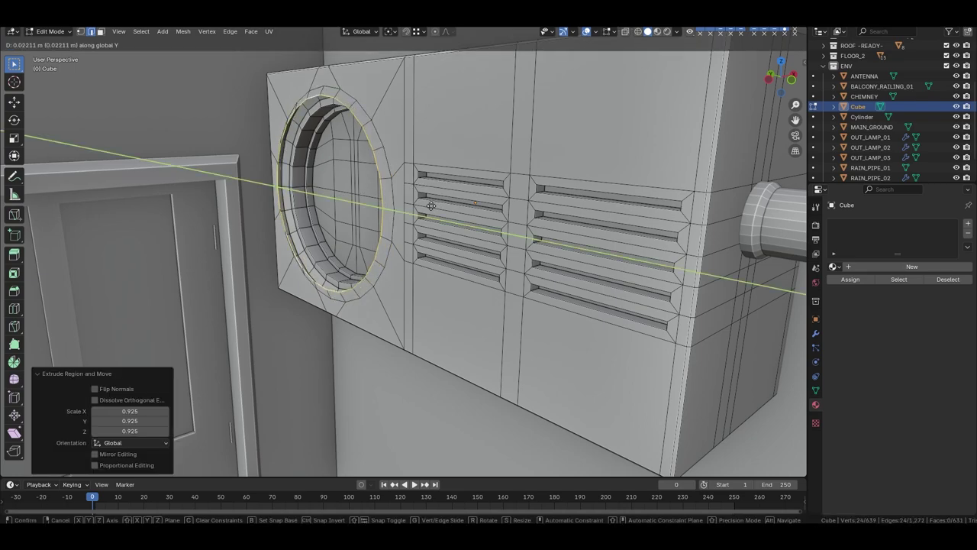
key(Escape)
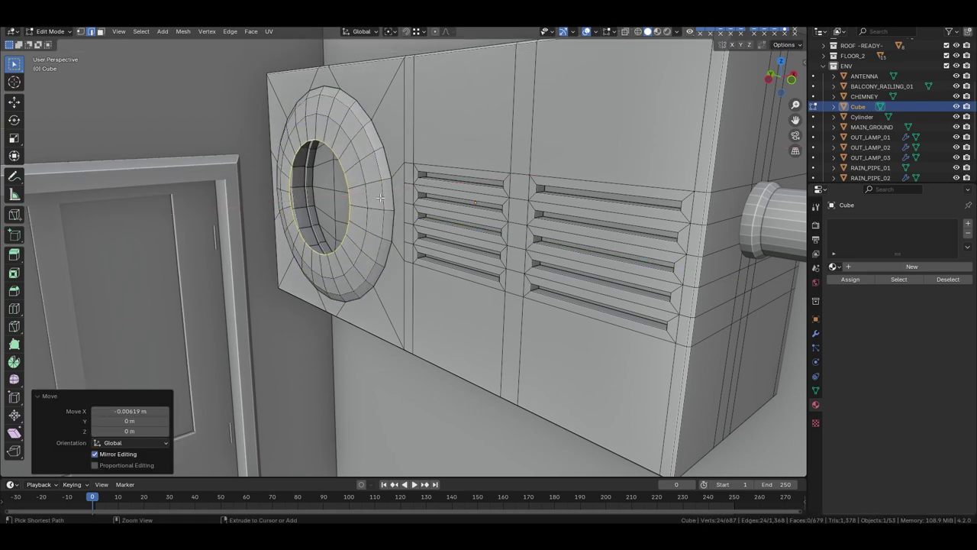
Separate the fan disc into its own object and give it a Wireframe modifier grille.
key(p)
click(384, 177)
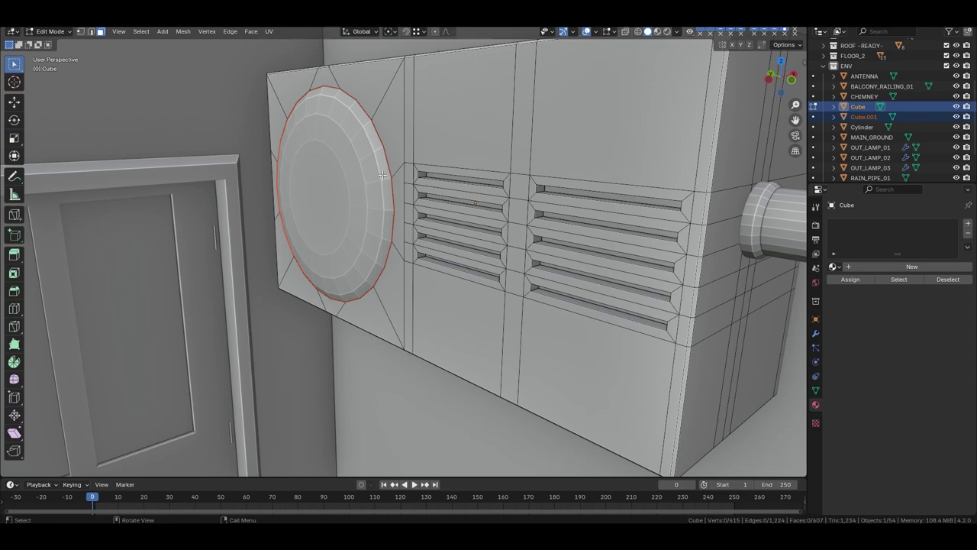
key(Tab)
click(876, 223)
click(744, 394)
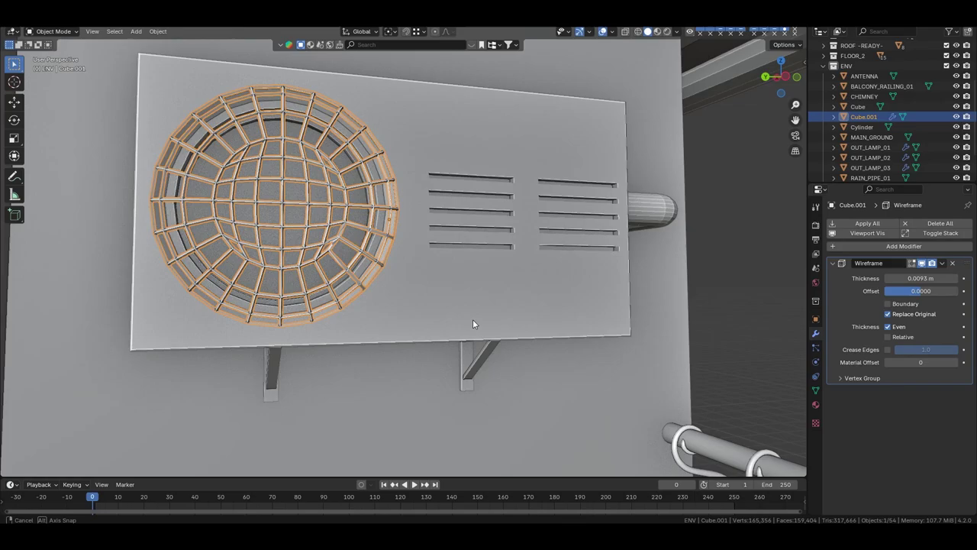
middle_drag(473, 319, 422, 277)
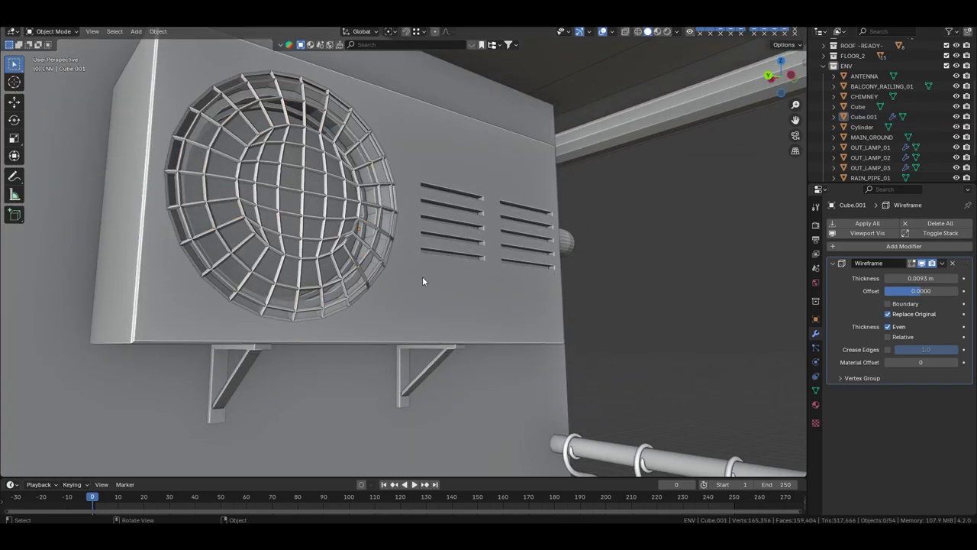
mouse_move(692, 297)
middle_down()
mouse_move(209, 298)
mouse_move(372, 265)
mouse_move(445, 282)
mouse_move(580, 290)
mouse_move(704, 319)
mouse_move(483, 306)
middle_up()
scroll(209, 298, down, 5)
Select the unit body and pipe and apply Shade Auto Smooth.
click(372, 265)
click(432, 268)
right_click(424, 256)
click(424, 257)
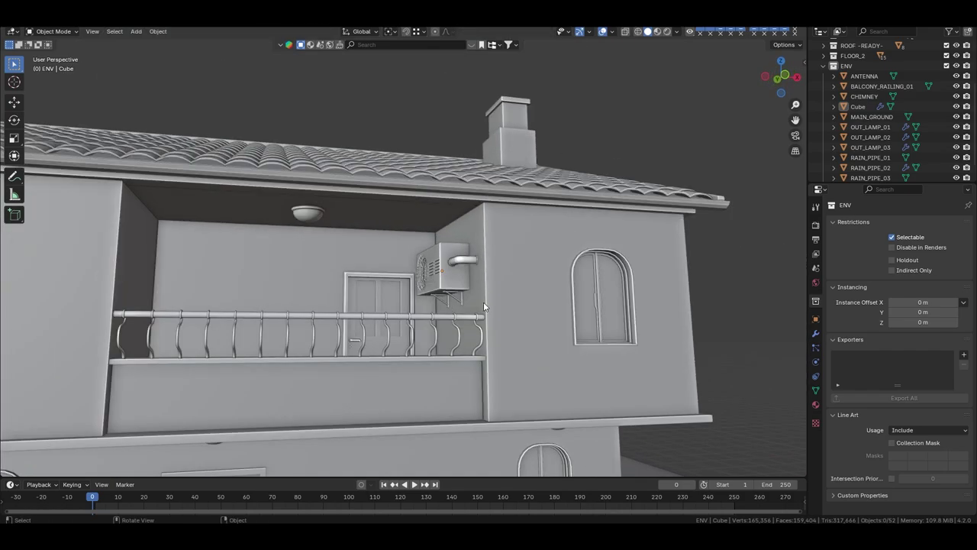
mouse_move(449, 215)
middle_down()
mouse_move(479, 285)
mouse_move(480, 258)
mouse_move(426, 289)
mouse_move(406, 263)
mouse_move(444, 303)
mouse_move(485, 301)
mouse_move(399, 232)
mouse_move(472, 315)
middle_up()
scroll(479, 285, up, 4)
scroll(427, 289, down, 5)
scroll(427, 288, up, 5)
Add a new cube and shrink it to 0.215 of its size.
key(shift+a)
click(439, 247)
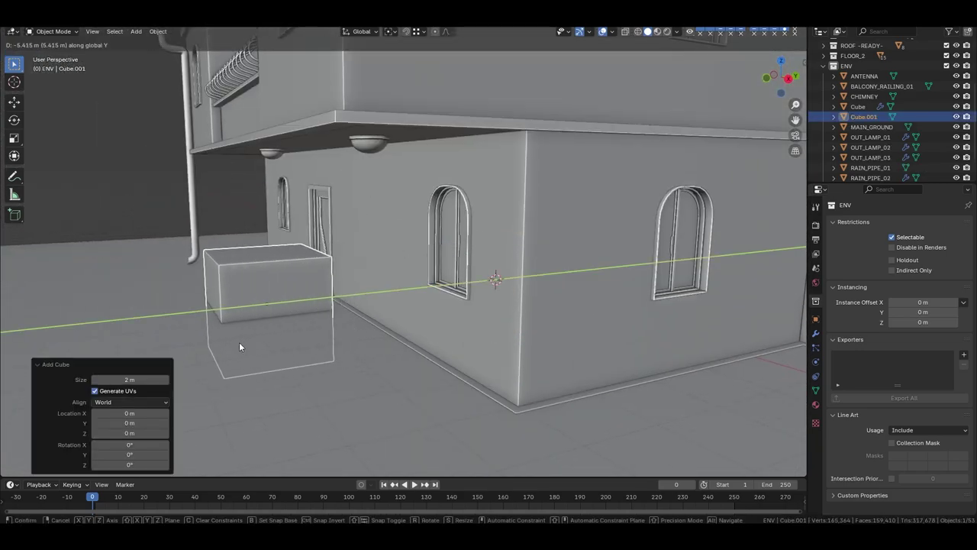
key(Escape)
key(Tab)
key(s)
click(510, 305)
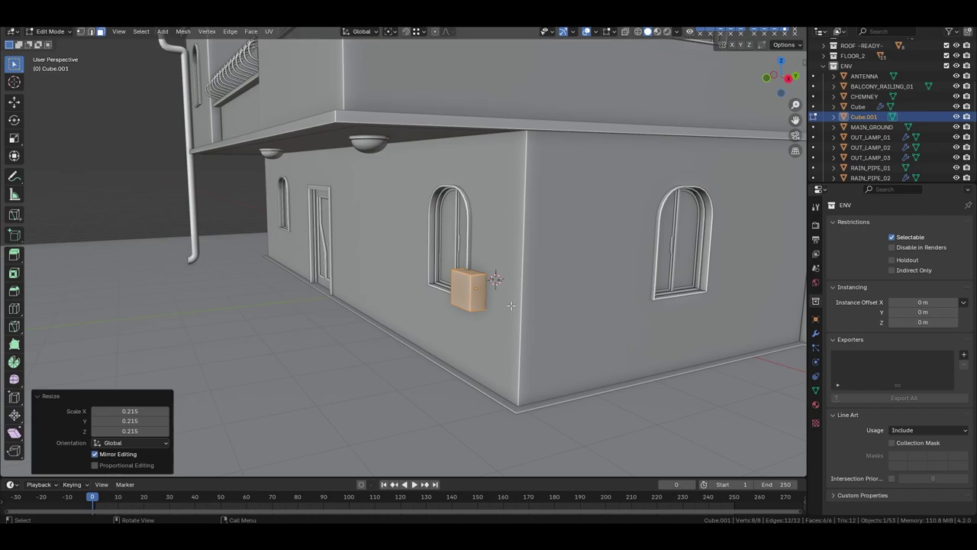
key(Tab)
Drop the cube to ground level and slide it along Y against the wall.
mouse_move(510, 305)
middle_down()
mouse_move(524, 367)
mouse_move(435, 428)
middle_up()
key(g)
key(z)
click(508, 395)
key(g)
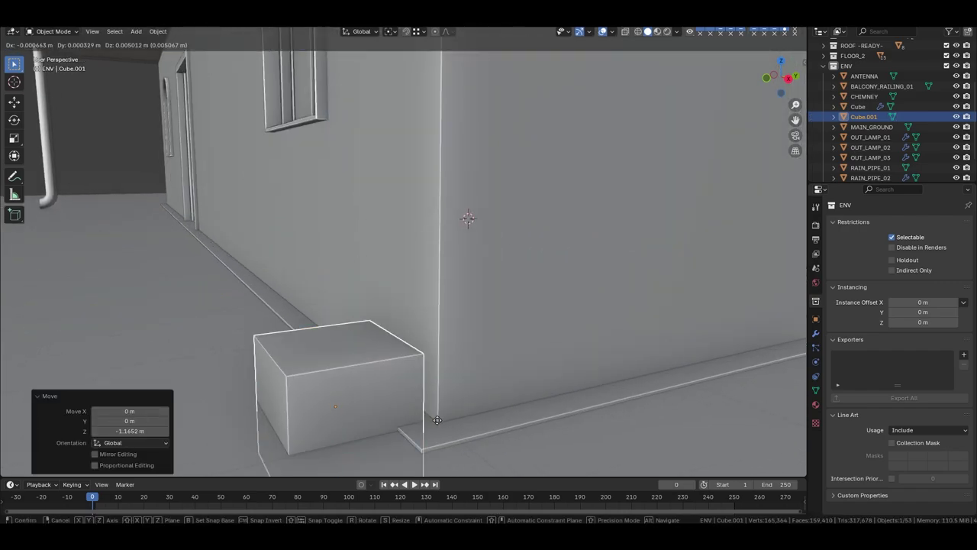
key(y)
click(458, 268)
Pull the cube's front face in along Y to make a thin panel.
key(Tab)
click(322, 301)
key(g)
key(y)
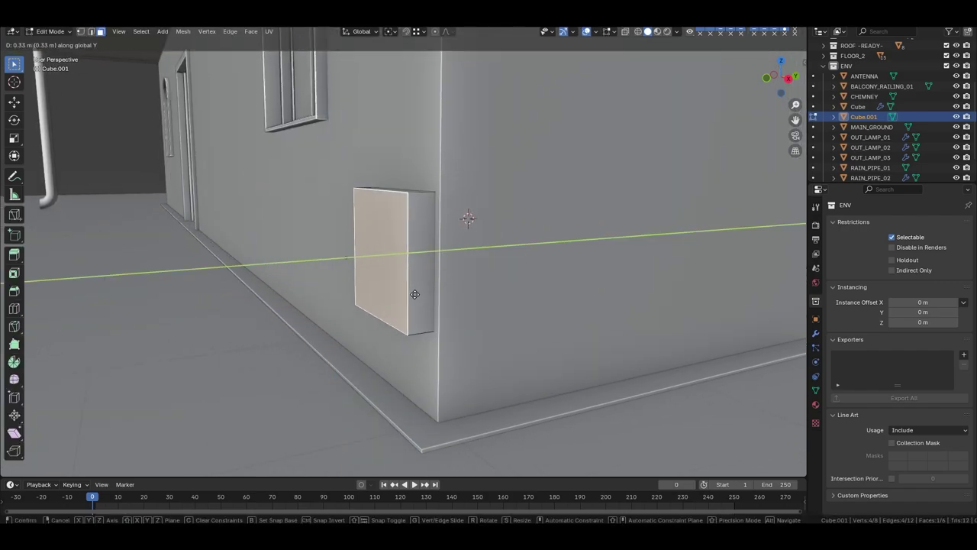
click(414, 294)
Slide the thin panel along Y to sit beside the front door.
mouse_move(414, 294)
middle_down()
mouse_move(246, 348)
mouse_move(497, 336)
middle_up()
key(Tab)
key(g)
key(y)
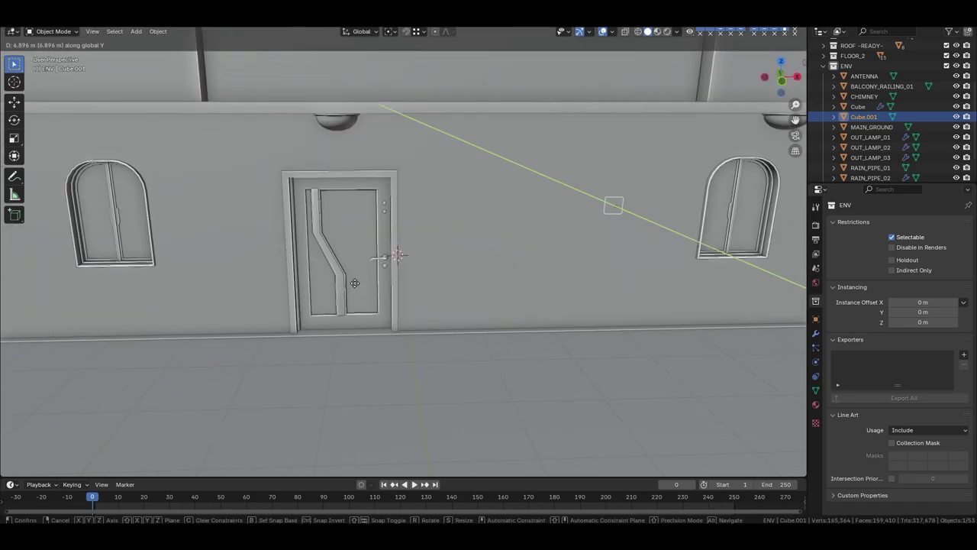
click(58, 304)
Move the panel's top face to set its height.
middle_drag(58, 304, 261, 280)
key(Tab)
scroll(261, 280, up, 5)
click(306, 284)
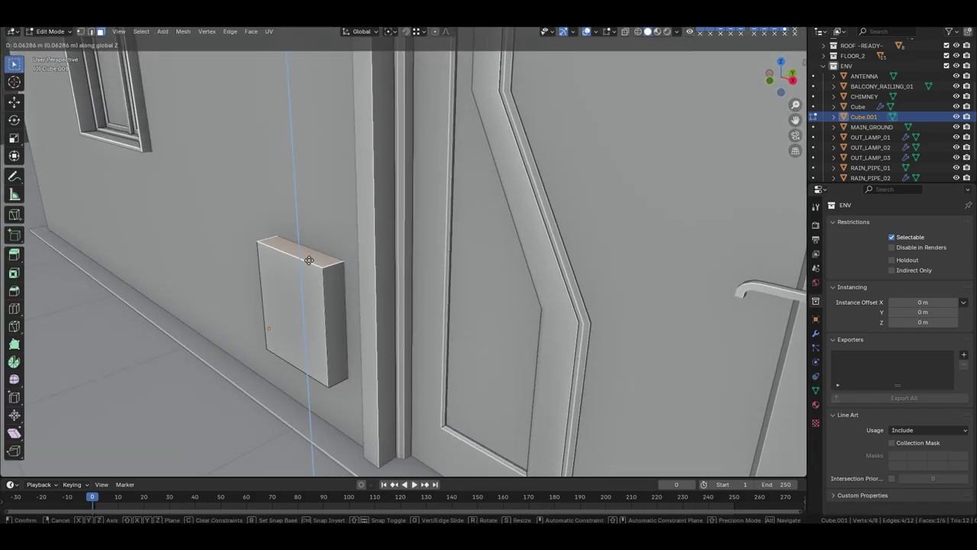
click(308, 260)
Reselect the wall panel in Edit Mode and place edge loops across it.
middle_drag(308, 261, 444, 413)
key(Tab)
click(444, 413)
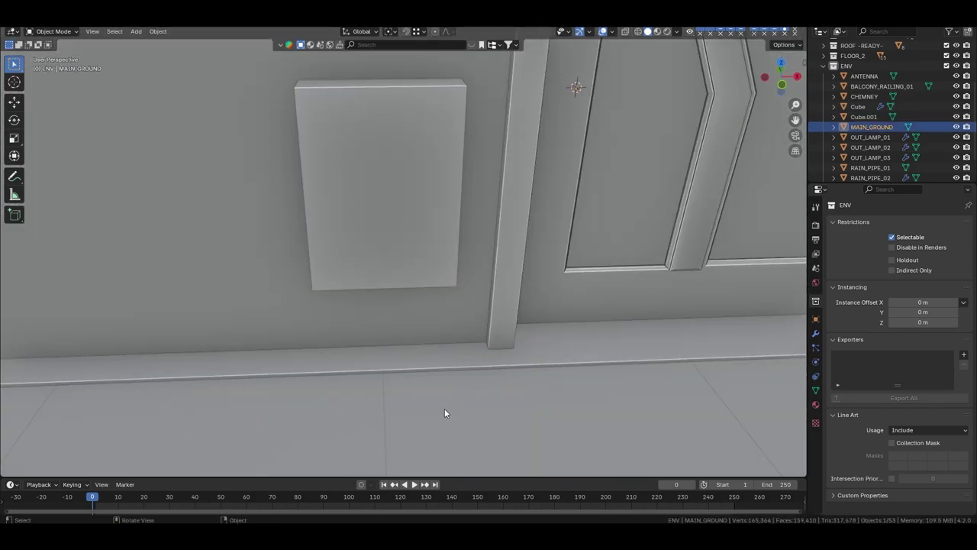
click(380, 213)
key(Tab)
middle_drag(381, 213, 389, 255)
key(ctrl+r)
click(455, 264)
Spread the loops toward the box's ends and extrude the end strips down into short pipes.
key(s)
key(x)
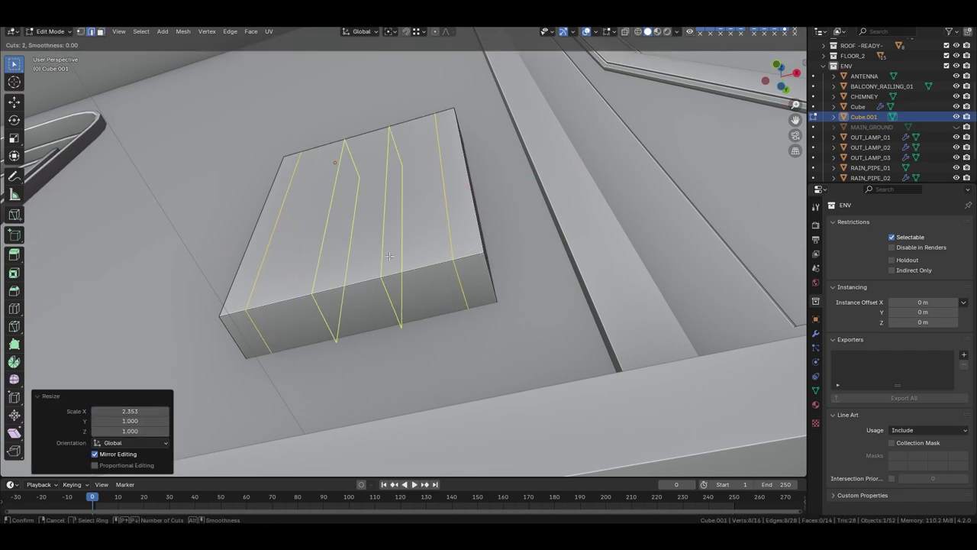
click(389, 256)
click(557, 301)
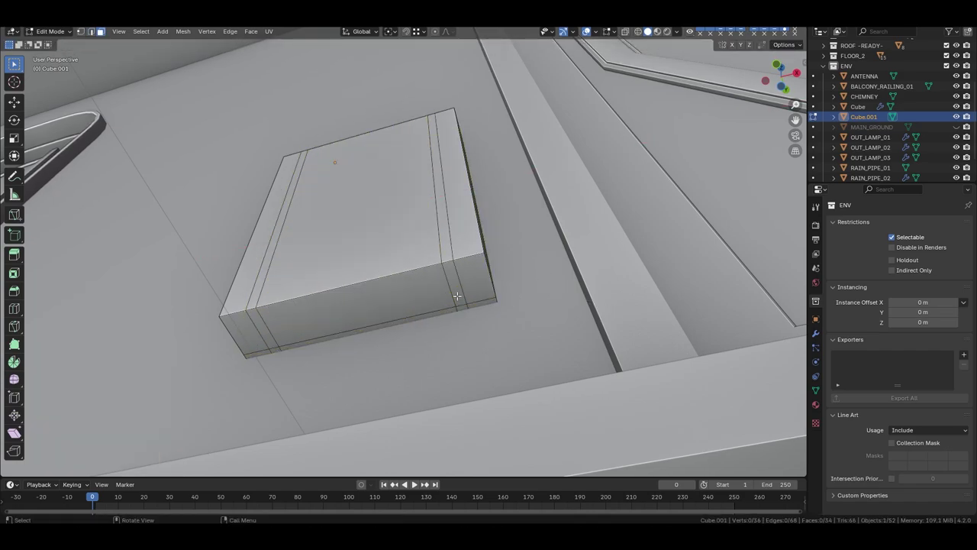
shift+click(260, 345)
key(e)
click(266, 351)
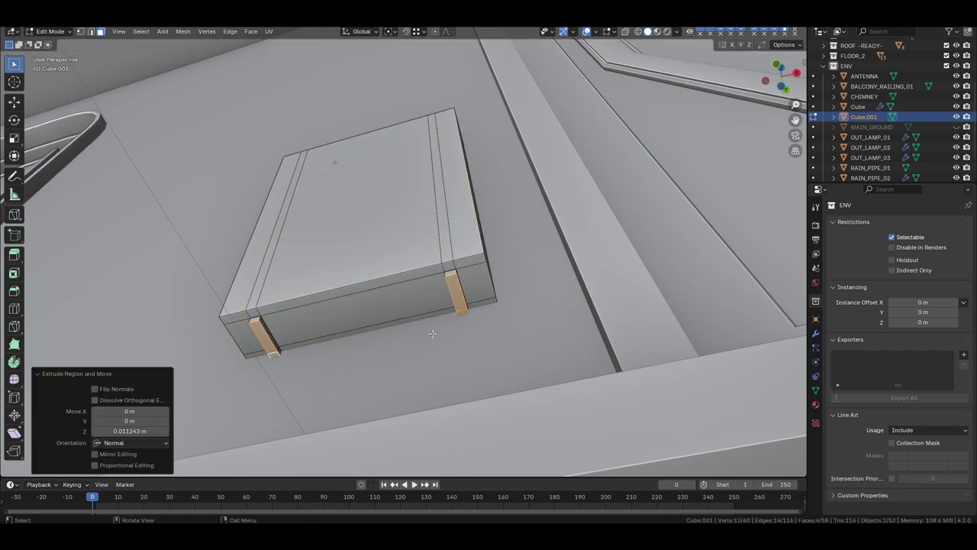
Inset the box's front faces to form a border.
click(270, 355)
ctrl+click(463, 313)
middle_drag(464, 313, 472, 273)
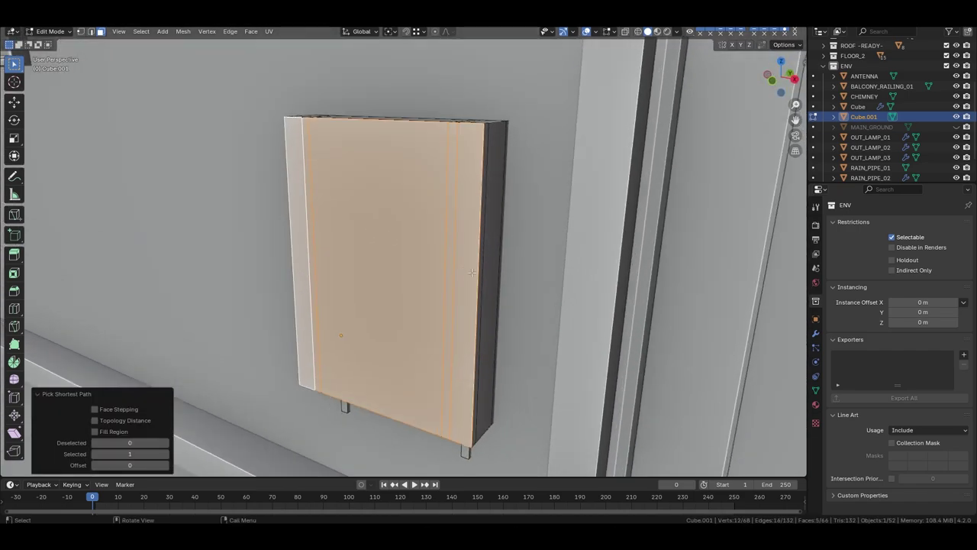
key(i)
click(483, 280)
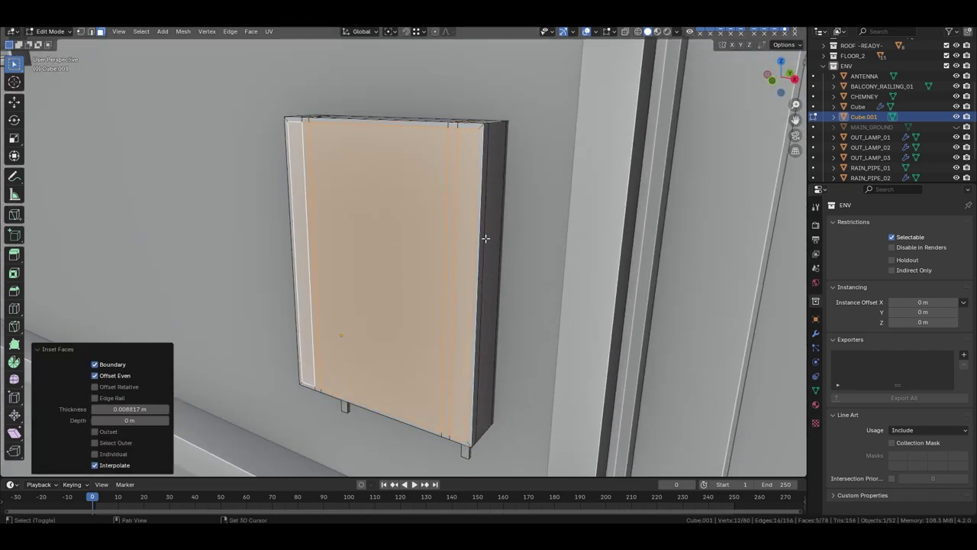
Select the front's top edge, return to Object Mode, and reselect the wall cabinet.
scroll(491, 320, up, 3)
alt+click(443, 146)
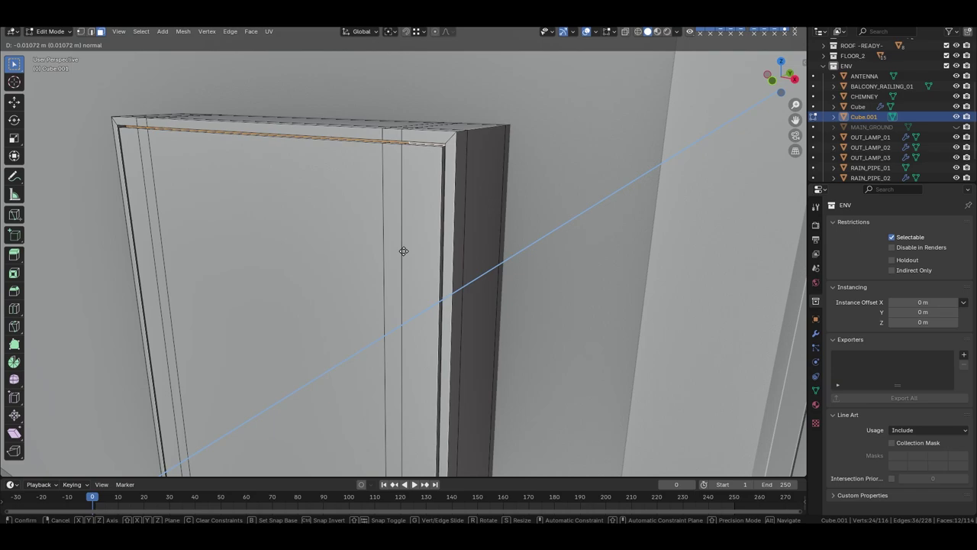
key(Tab)
scroll(412, 243, down, 5)
middle_drag(412, 243, 187, 271)
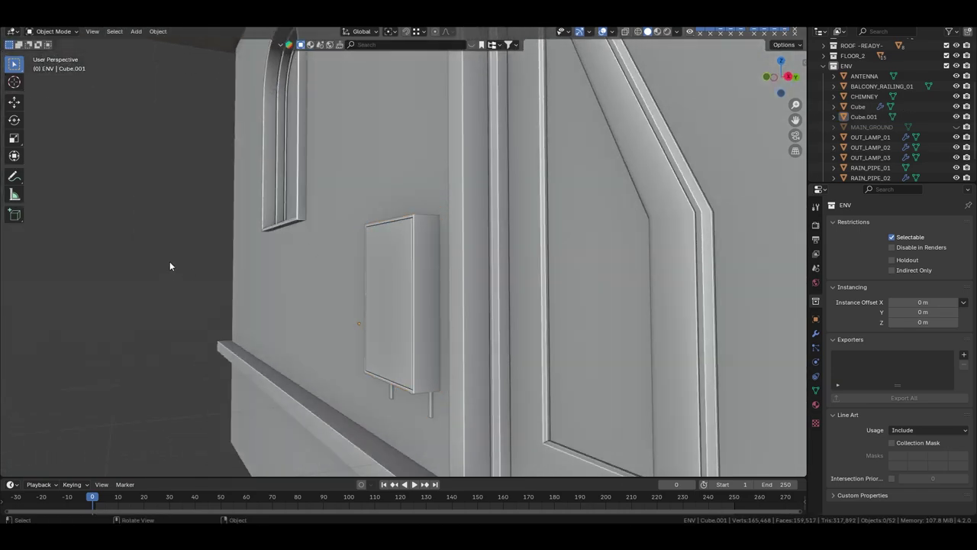
scroll(460, 302, up, 3)
mouse_move(353, 268)
middle_down()
mouse_move(460, 303)
mouse_move(490, 287)
middle_up()
click(459, 302)
Add two horizontal edge loops across the cabinet front.
key(Tab)
key(ctrl+r)
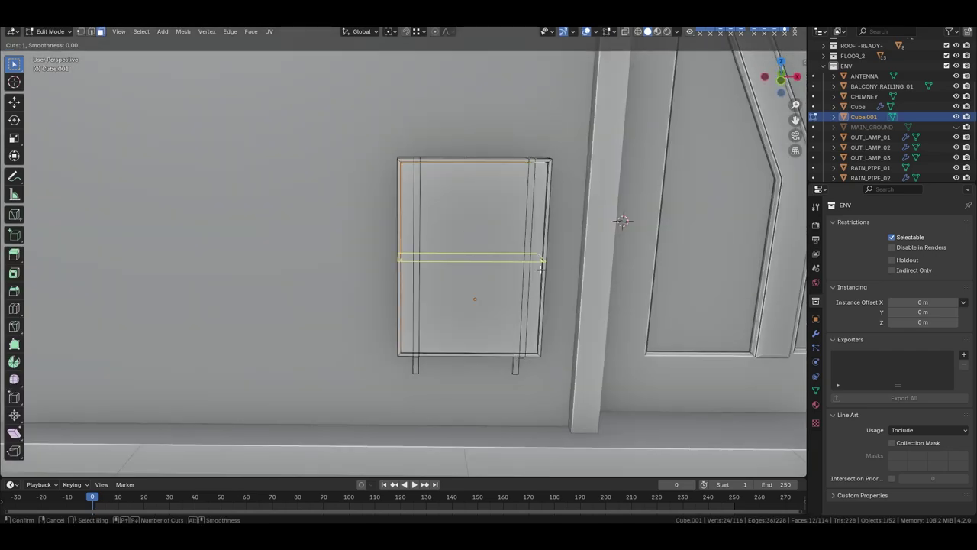
scroll(491, 287, up, 1)
click(491, 287)
Snap the 3D cursor to a front vertex and add a cylinder rotated 90° to face outward.
scroll(491, 287, up, 2)
click(426, 245)
key(shift+s)
key(shift+a)
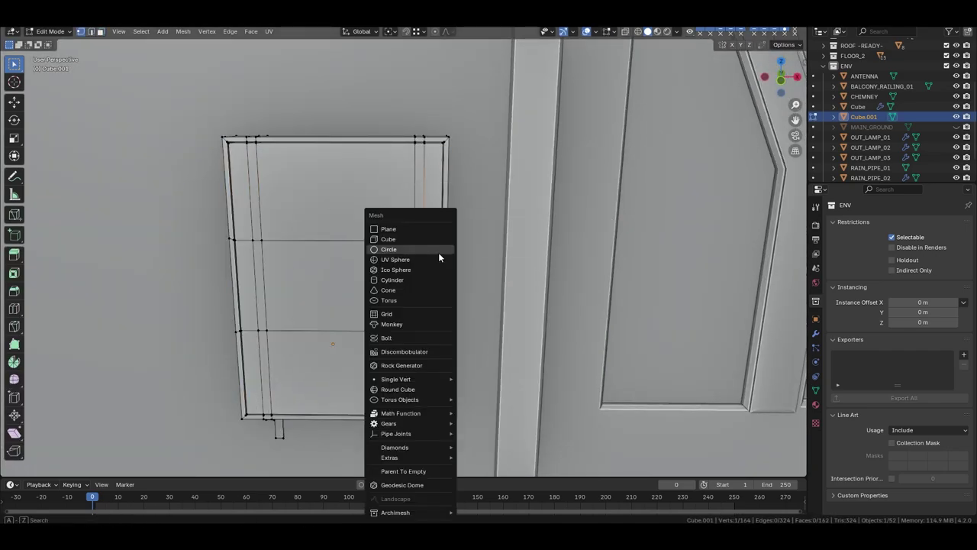
click(410, 281)
key(r)
key(Return)
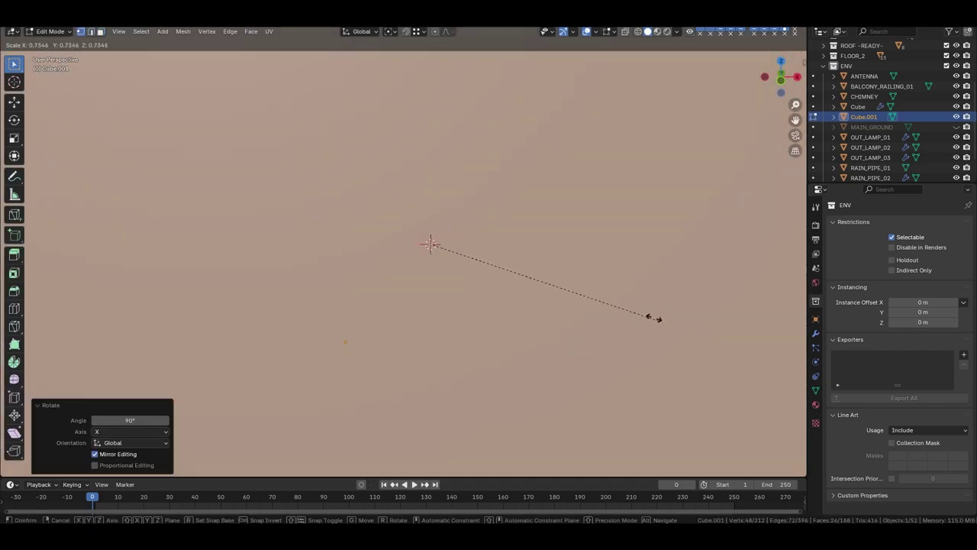
Shrink the cylinder to 0.557 and sit it flush on the cabinet front.
scroll(566, 315, down, 5)
mouse_move(436, 244)
middle_down()
mouse_move(427, 237)
mouse_move(438, 229)
middle_up()
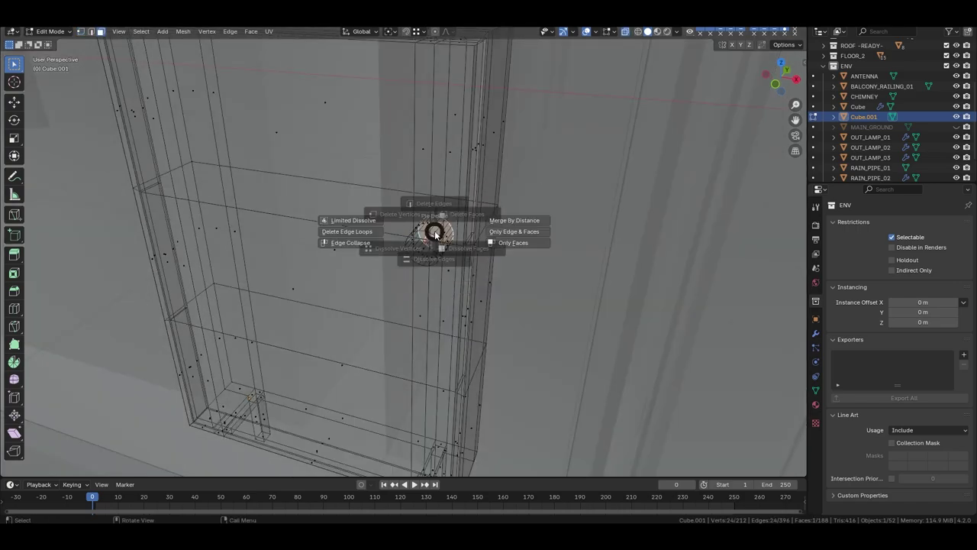
key(Escape)
scroll(435, 235, up, 5)
key(ctrl+l)
key(s)
click(491, 273)
key(g)
key(z)
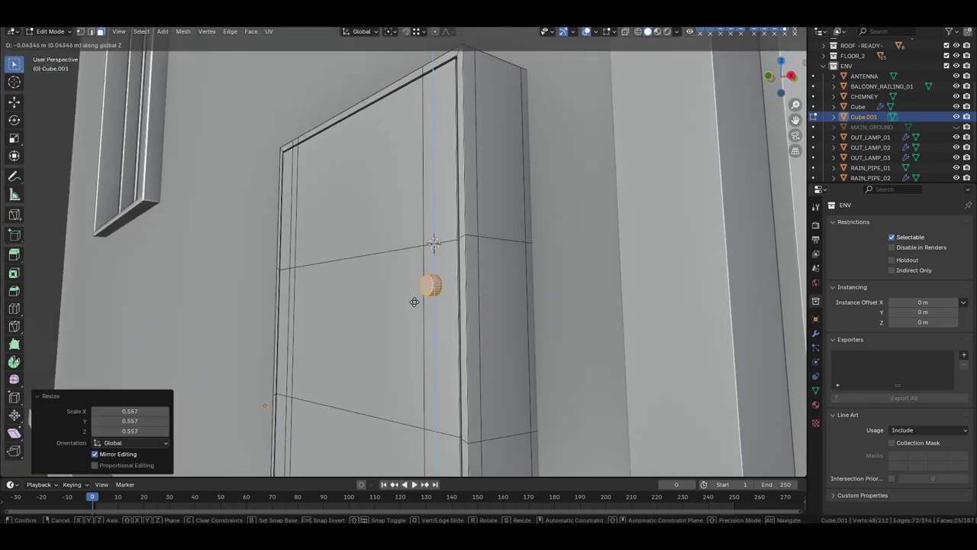
alt+scroll(414, 301, up, 3)
alt+middle_drag(414, 301, 453, 350)
key(y)
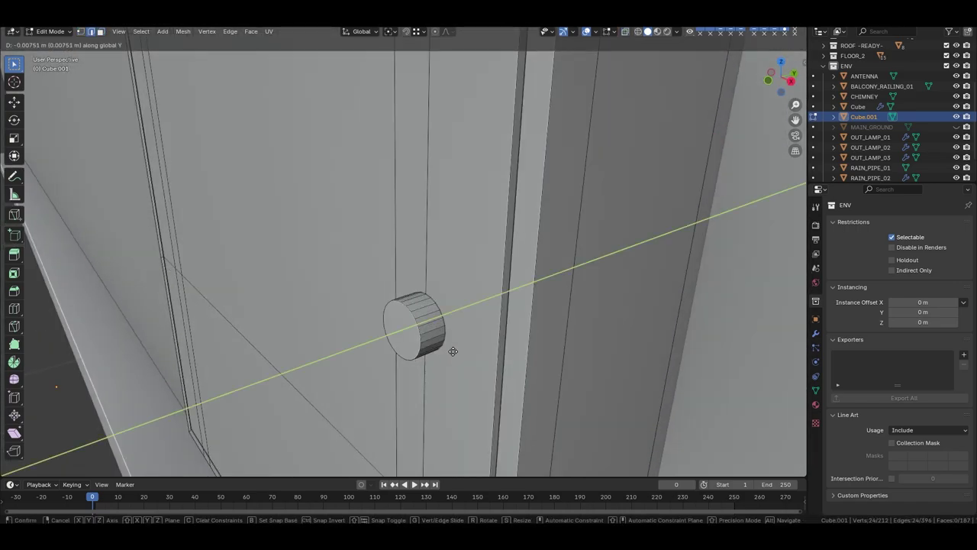
click(453, 350)
Extrude the cylinder's outer end into a flared knob, undoing an extra ring.
key(e)
key(y)
click(458, 359)
key(s)
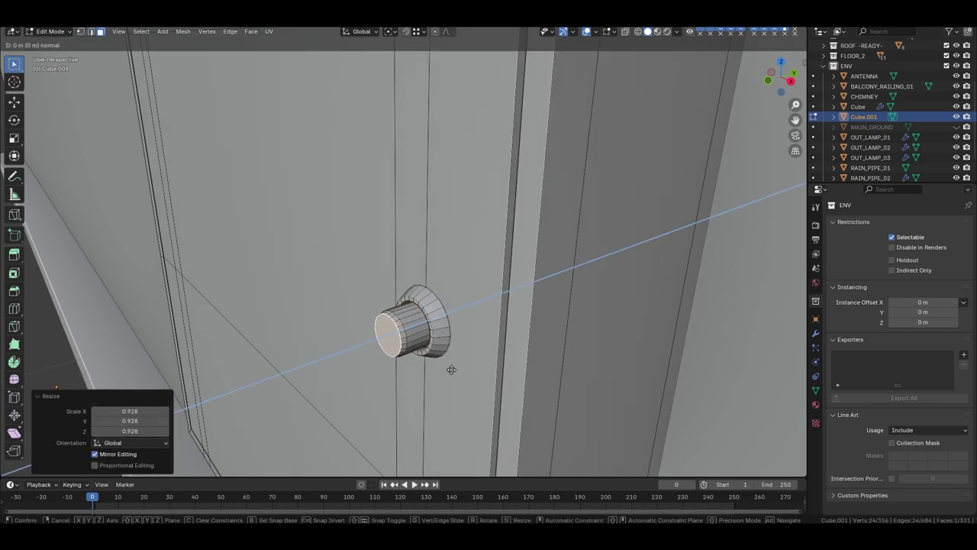
key(Escape)
key(ctrl+z)
click(414, 373)
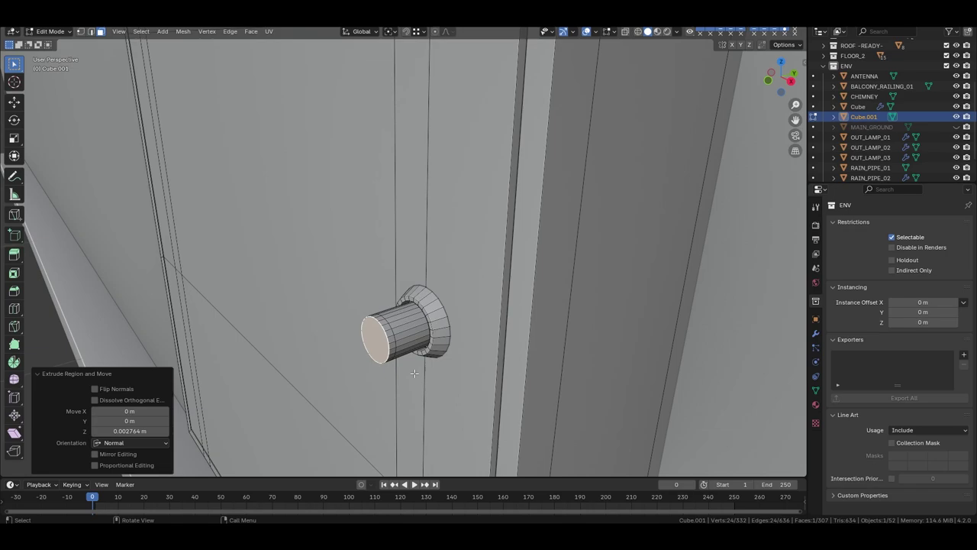
click(389, 370)
mouse_move(390, 371)
middle_down()
mouse_move(381, 344)
mouse_move(420, 313)
mouse_move(534, 347)
middle_up()
scroll(382, 336, up, 2)
Grid Fill the knob's open end and extrude a side face into a lever.
key(ctrl+f)
click(383, 322)
click(426, 298)
key(e)
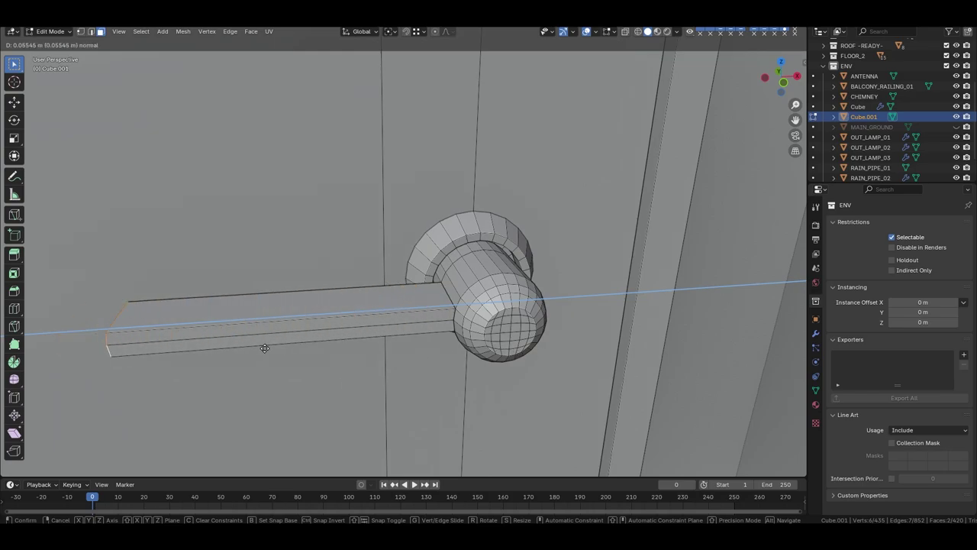
click(264, 348)
scroll(264, 348, down, 5)
Stretch the lever's end out along Y.
key(g)
key(y)
middle_drag(406, 367, 382, 328)
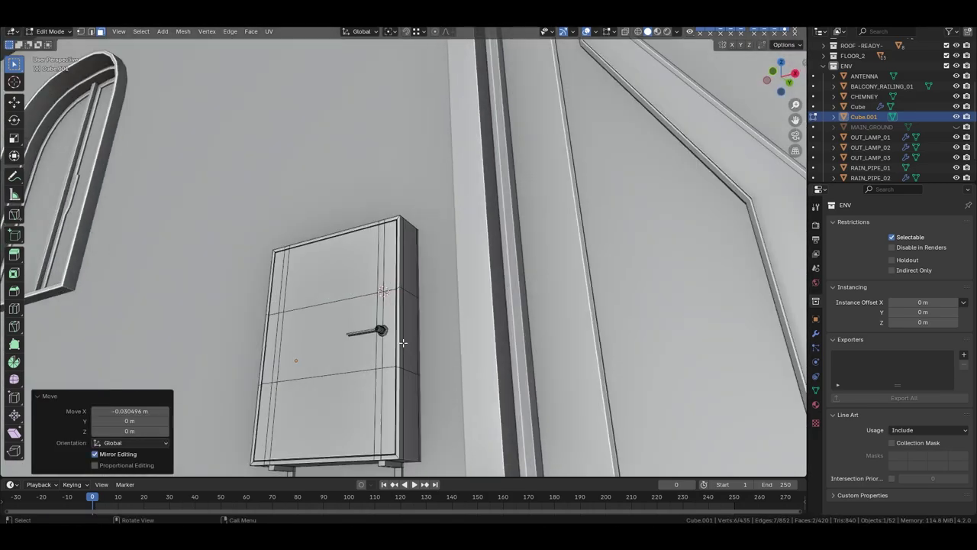
scroll(382, 328, up, 5)
Duplicate a knob-base ring loop and place a smaller copy below the knob.
alt+click(336, 275)
key(g)
key(z)
click(345, 369)
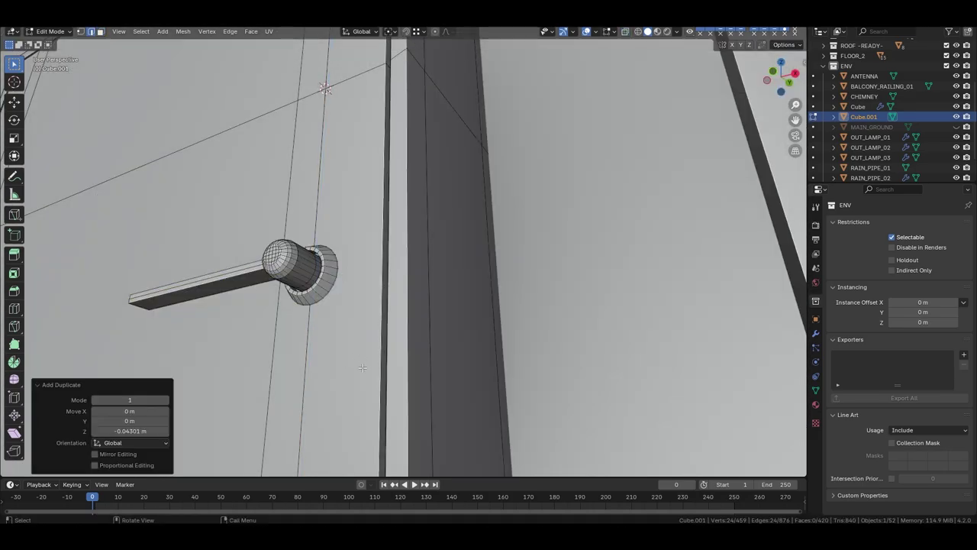
click(348, 377)
Extrude and scale the ring inward to give the lock depth.
middle_drag(348, 377, 331, 411)
key(g)
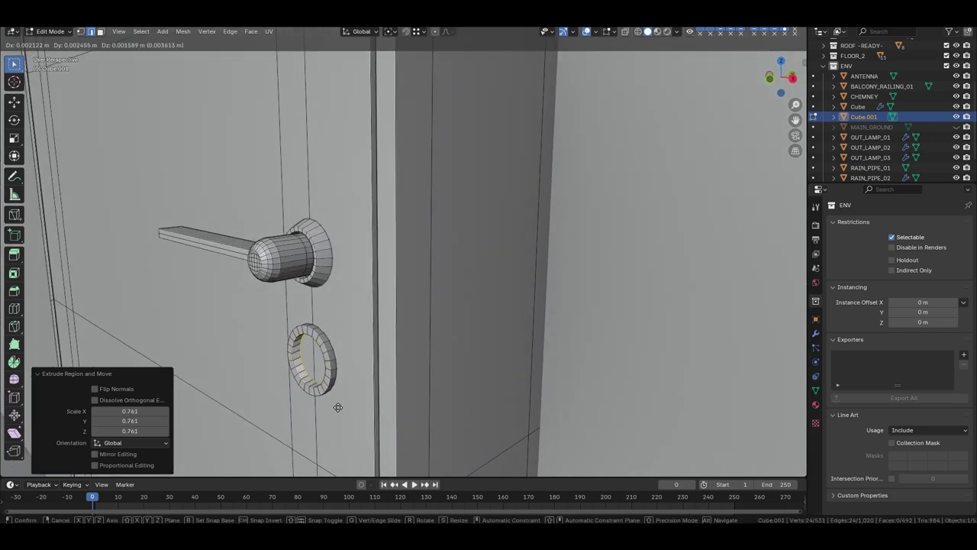
key(e)
click(343, 406)
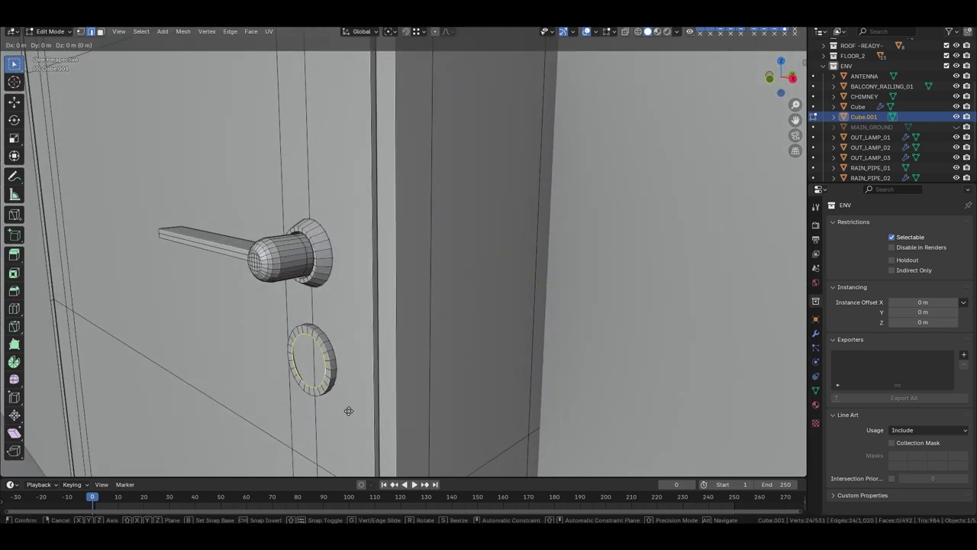
key(s)
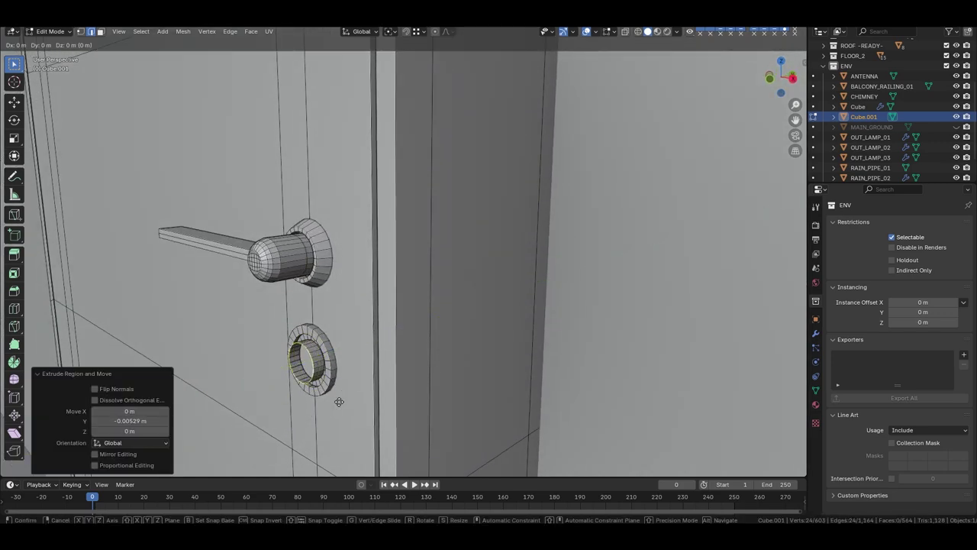
click(339, 402)
Grid Fill the ring's hole, push the fill back, then extrude and inset it.
key(ctrl+f)
click(334, 373)
scroll(333, 372, up, 5)
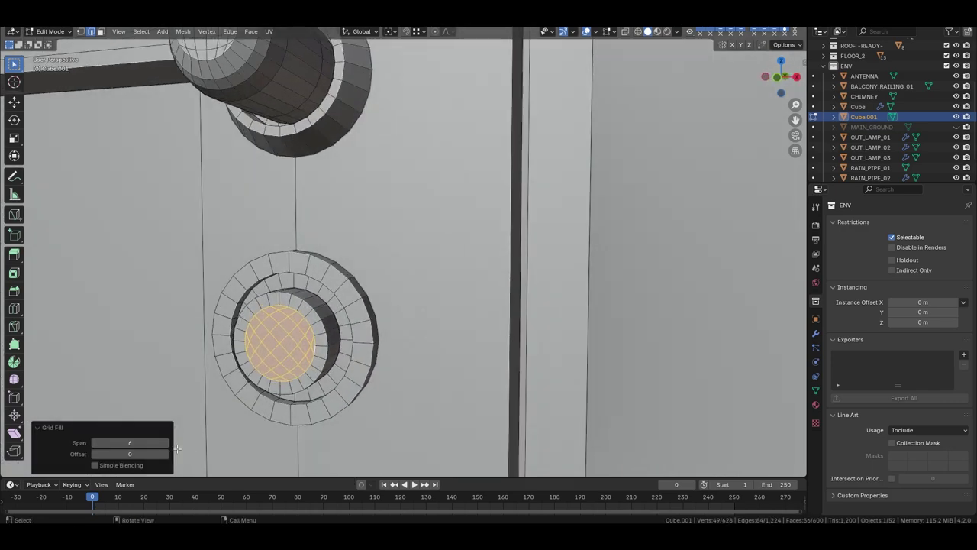
click(435, 377)
scroll(328, 351, up, 3)
scroll(303, 336, up, 2)
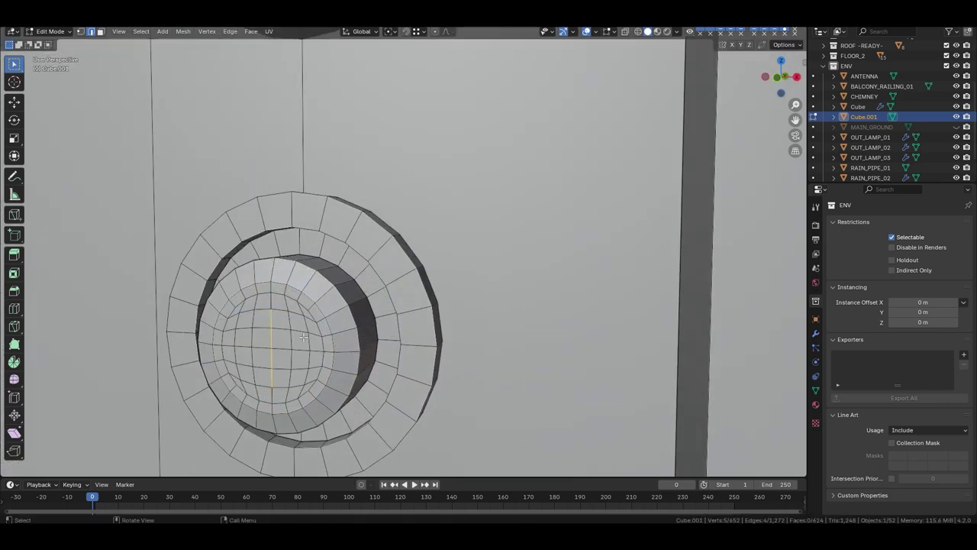
key(e)
click(426, 421)
key(s)
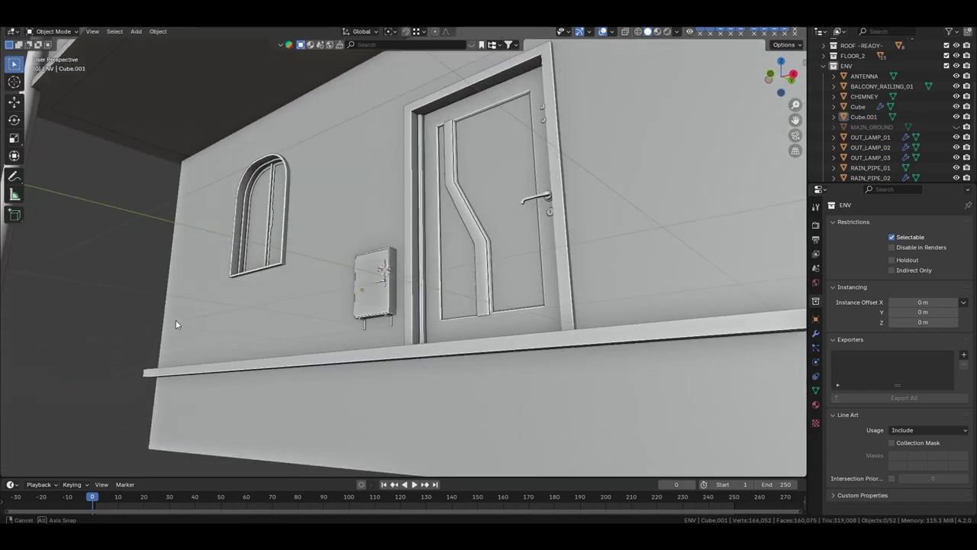
Place the Cube.002 copy beside the first cabinet and turn off X-ray.
middle_drag(175, 325, 356, 320)
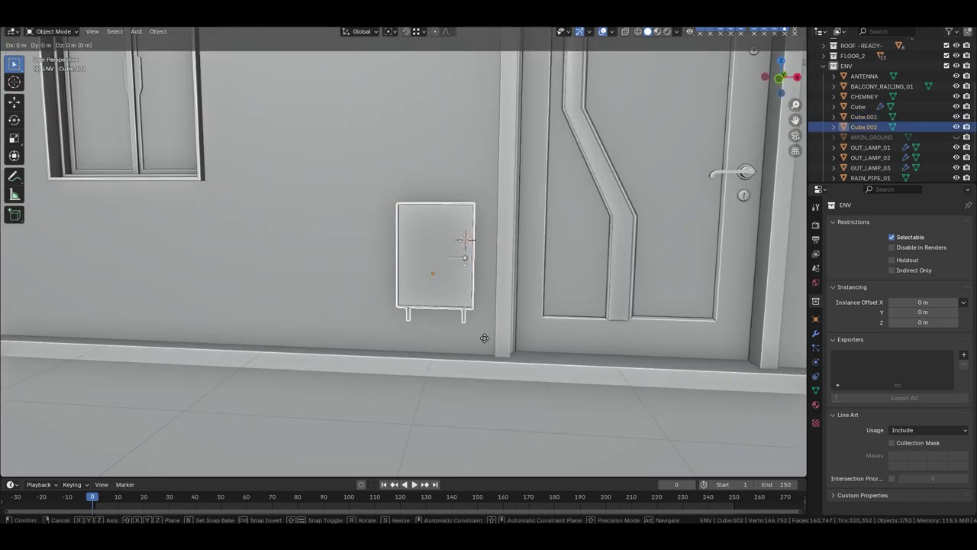
click(347, 262)
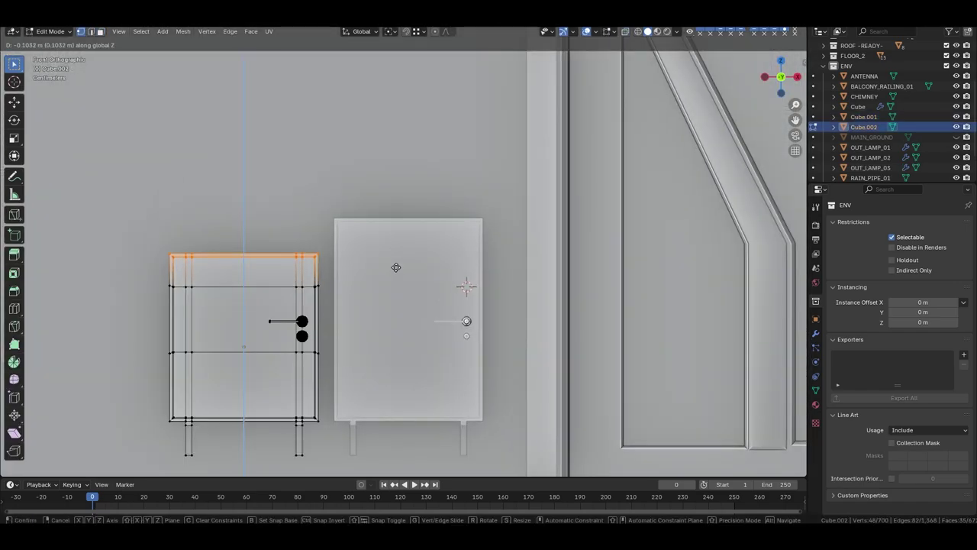
key(alt+z)
scroll(296, 286, up, 4)
Lower the copy's handle and lock, leave Edit Mode, and clear the selection.
key(l)
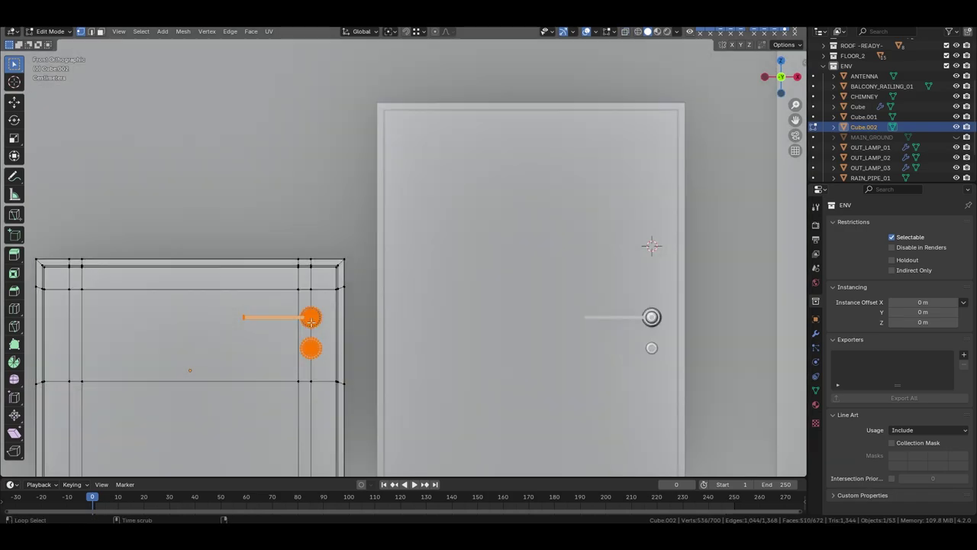
click(340, 376)
scroll(341, 375, down, 3)
middle_drag(340, 376, 121, 300)
key(Tab)
scroll(343, 376, down, 3)
key(alt+a)
Save 2024.08.02 Building.blend and orbit around the house to inspect it.
scroll(208, 304, down, 5)
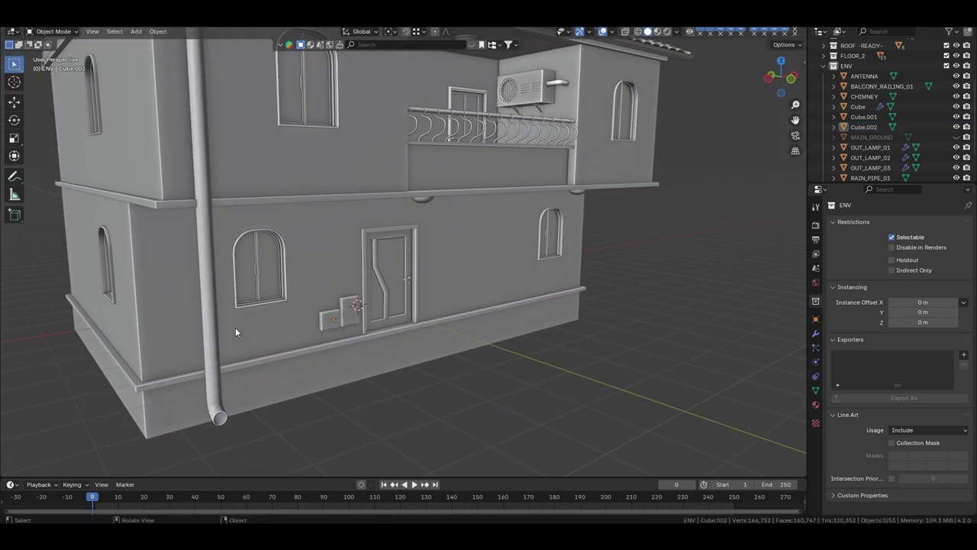
key(ctrl+s)
mouse_move(450, 304)
middle_down()
mouse_move(270, 342)
mouse_move(409, 341)
mouse_move(314, 265)
middle_up()
scroll(409, 340, up, 4)
scroll(314, 265, down, 5)
mouse_move(488, 281)
middle_down()
mouse_move(524, 254)
mouse_move(469, 273)
mouse_move(466, 318)
mouse_move(574, 333)
middle_up()
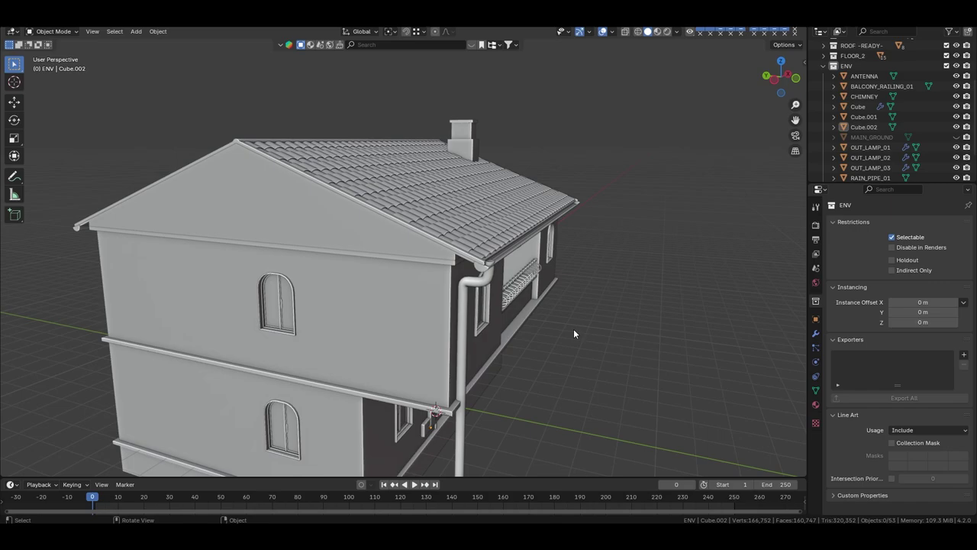
scroll(573, 333, down, 5)
mouse_move(572, 418)
middle_down()
mouse_move(524, 322)
mouse_move(504, 354)
middle_up()
scroll(605, 366, up, 4)
mouse_move(605, 365)
middle_down()
mouse_move(527, 343)
mouse_move(452, 304)
middle_up()
Unhide the MAIN_GROUND plane and inspect the rain pipes along the roof edge.
key(alt+h)
mouse_move(131, 249)
middle_down()
mouse_move(429, 295)
mouse_move(499, 319)
mouse_move(444, 317)
mouse_move(515, 319)
mouse_move(457, 342)
mouse_move(572, 342)
mouse_move(493, 330)
mouse_move(460, 348)
mouse_move(612, 246)
mouse_move(600, 318)
mouse_move(643, 325)
mouse_move(418, 187)
mouse_move(442, 229)
mouse_move(746, 272)
mouse_move(481, 173)
mouse_move(424, 226)
mouse_move(363, 250)
mouse_move(339, 220)
mouse_move(337, 125)
middle_up()
click(418, 191)
right_click(419, 187)
click(481, 173)
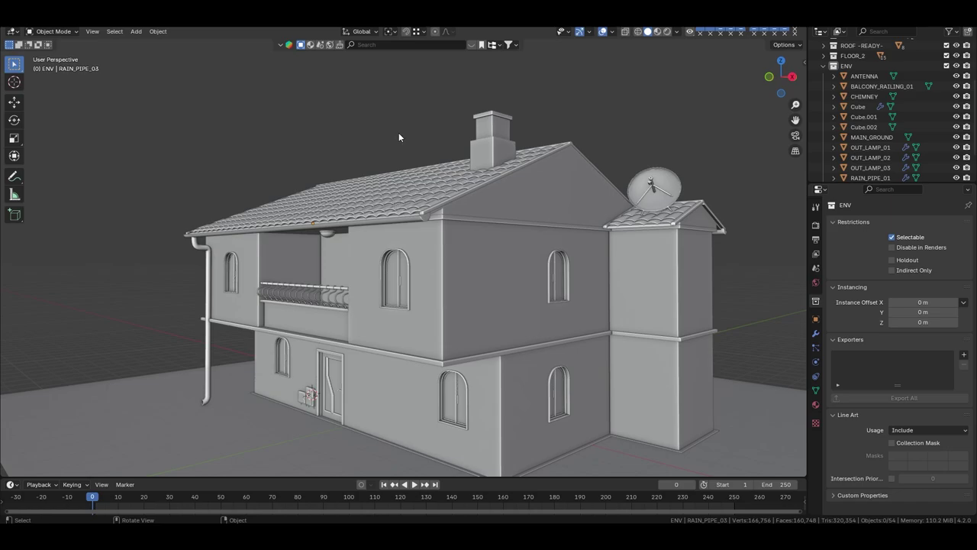
mouse_move(418, 184)
middle_down()
mouse_move(385, 252)
mouse_move(371, 355)
middle_up()
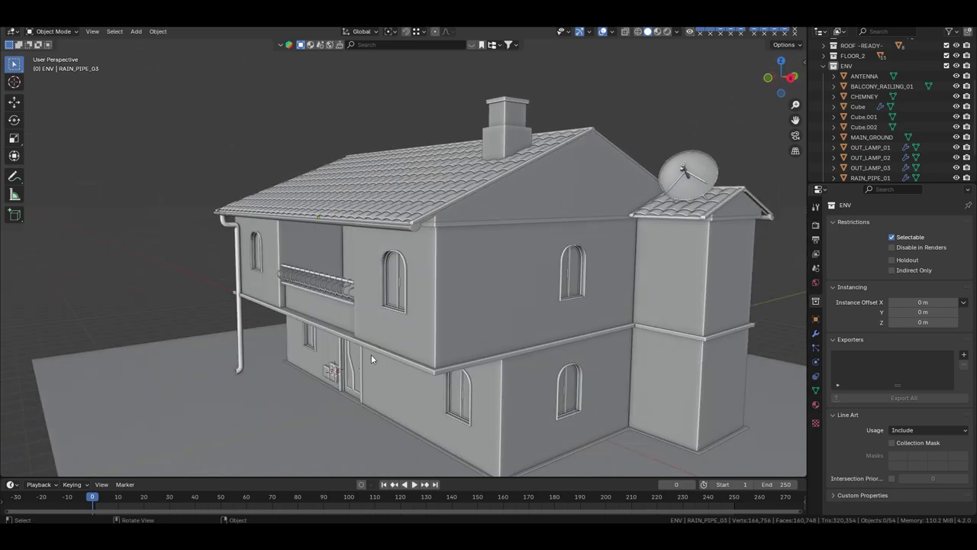
scroll(382, 344, up, 5)
Hide MAIN_GROUND, view up under the overhang, and delete an accidentally added cube.
key(h)
middle_drag(381, 286, 444, 296)
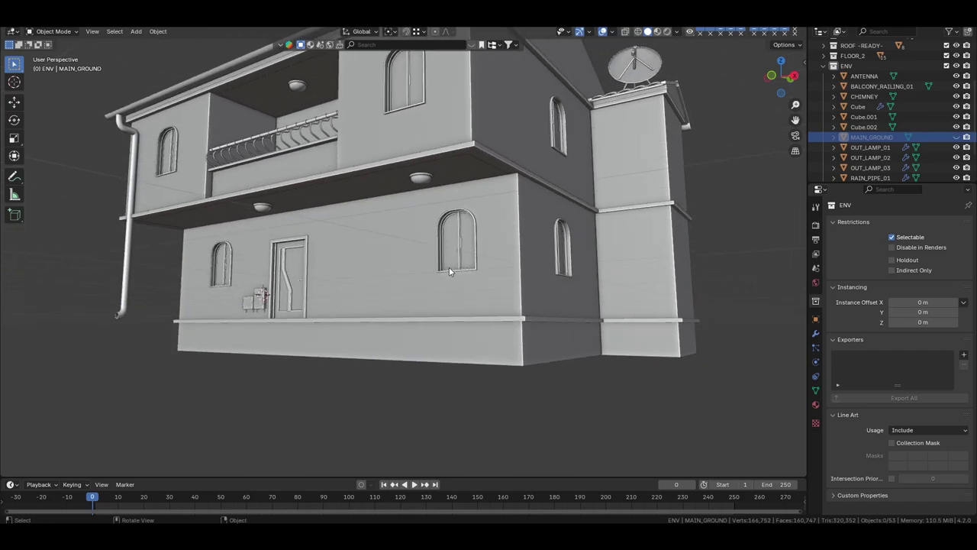
middle_drag(449, 271, 421, 240)
key(shift+a)
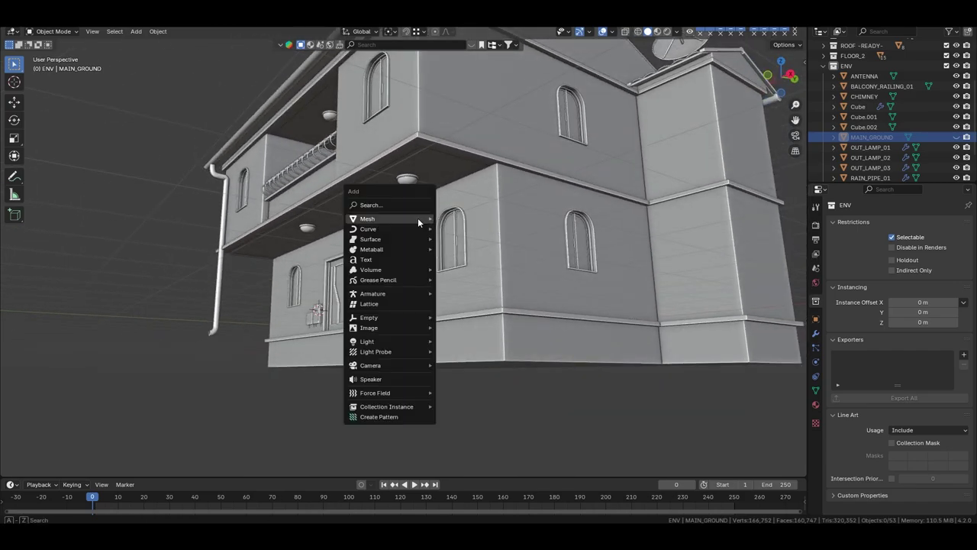
click(450, 231)
key(x)
click(336, 277)
Add a plane and move it under the first-floor overhang, viewed from the right.
key(shift+a)
click(426, 221)
key(grave)
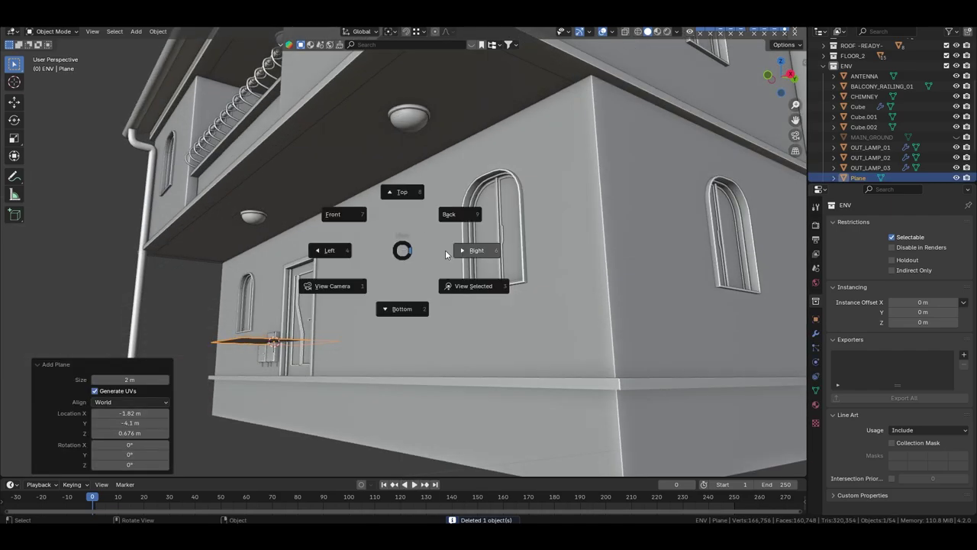
click(451, 214)
key(g)
click(326, 201)
middle_drag(327, 201, 373, 171)
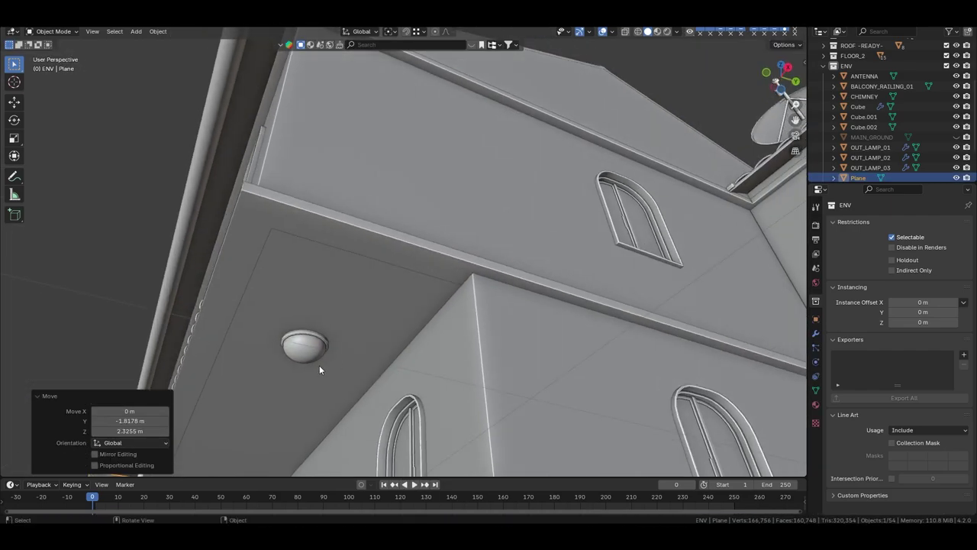
Shrink the plane and position it against the overhang underside.
middle_drag(319, 365, 597, 361)
key(Tab)
key(s)
click(413, 273)
key(ctrl+KP_7)
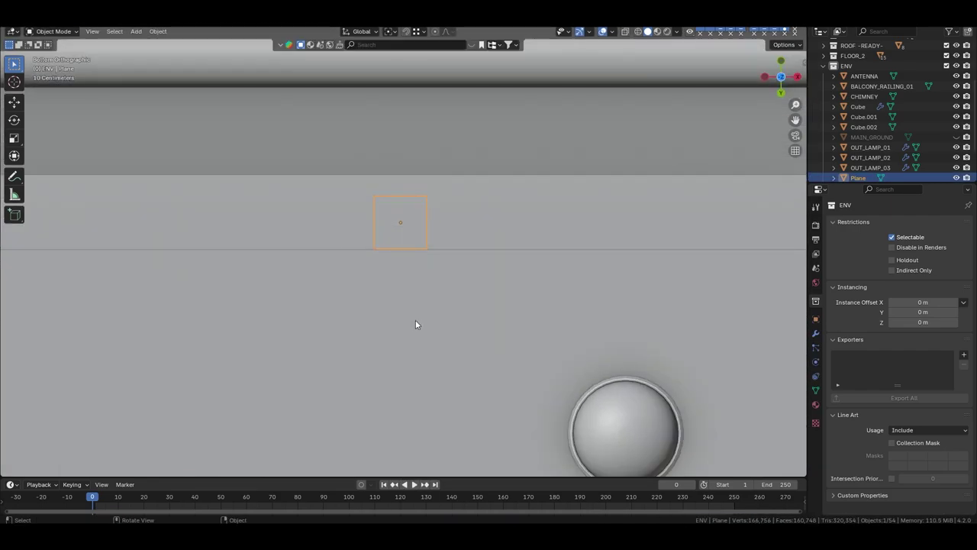
key(s)
click(441, 306)
key(Tab)
key(g)
click(447, 305)
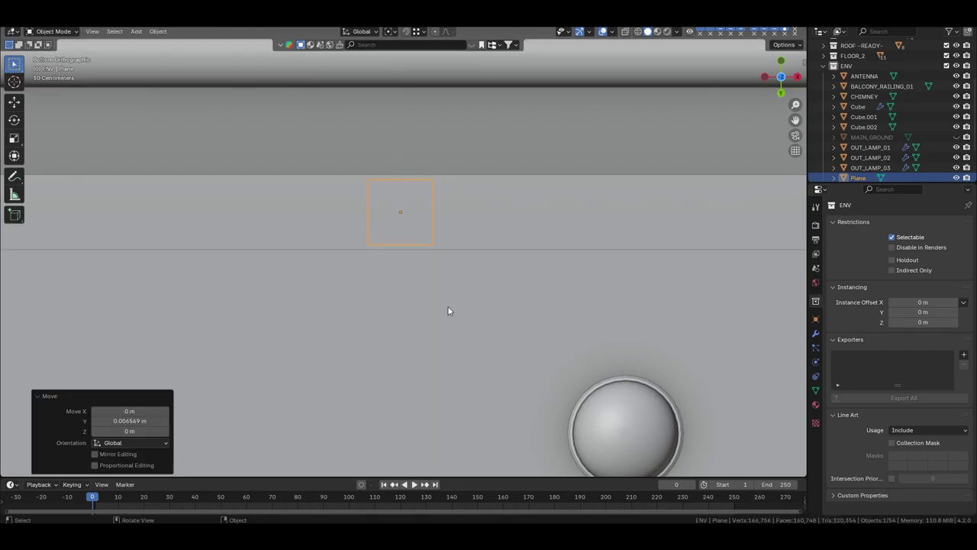
mouse_move(447, 306)
middle_down()
mouse_move(399, 385)
mouse_move(434, 312)
middle_up()
Extrude the plane into a thin block beneath the overhang ceiling.
key(Tab)
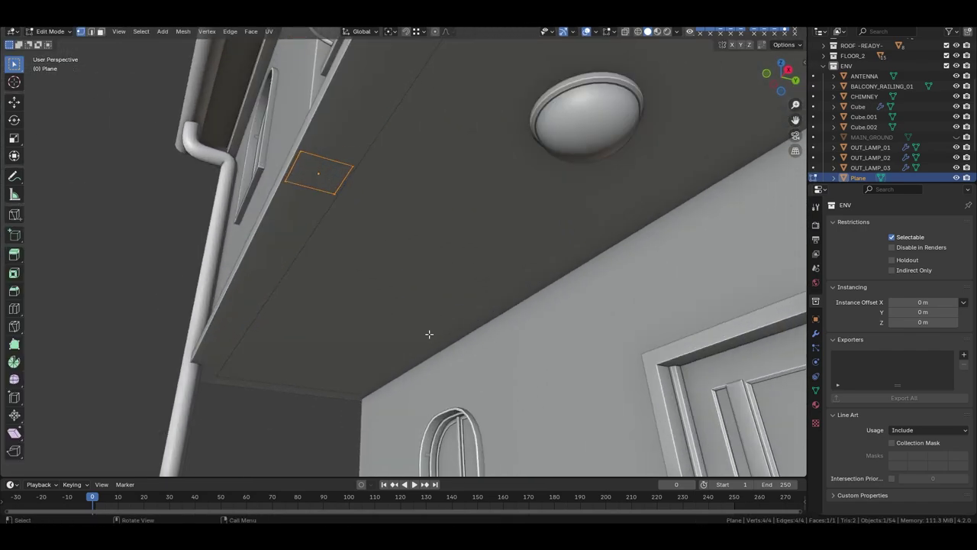
key(e)
click(377, 279)
middle_drag(377, 279, 364, 257)
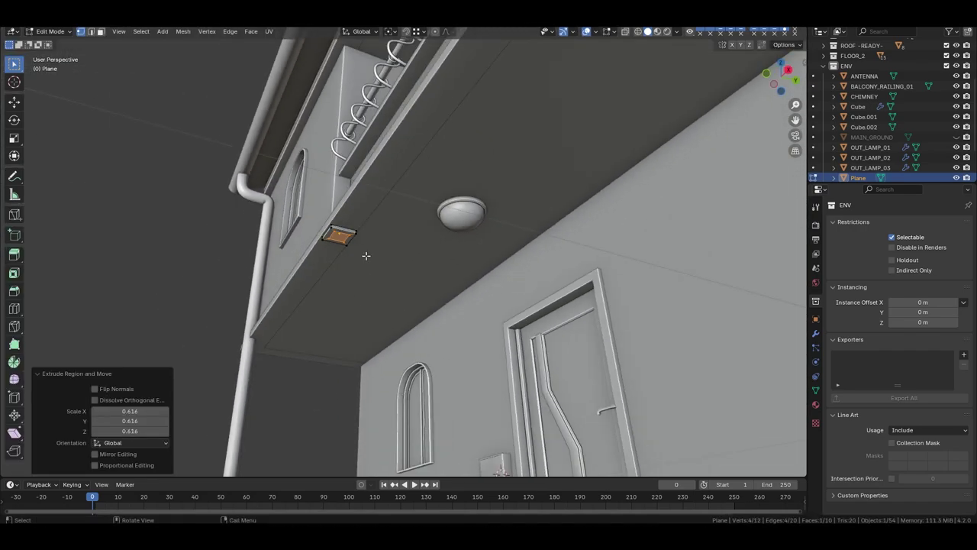
mouse_move(415, 284)
middle_down()
mouse_move(405, 299)
mouse_move(476, 251)
middle_up()
key(Tab)
scroll(405, 298, down, 3)
Copy the ceiling block along X and turn the copy 90 degrees.
key(g)
key(x)
click(217, 233)
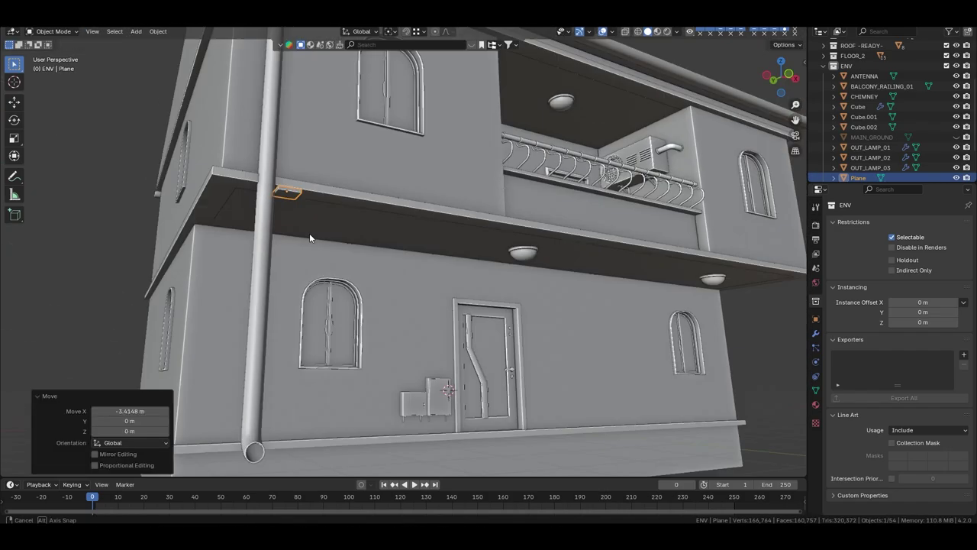
key(ctrl+KP_3)
scroll(357, 238, up, 5)
scroll(361, 246, up, 3)
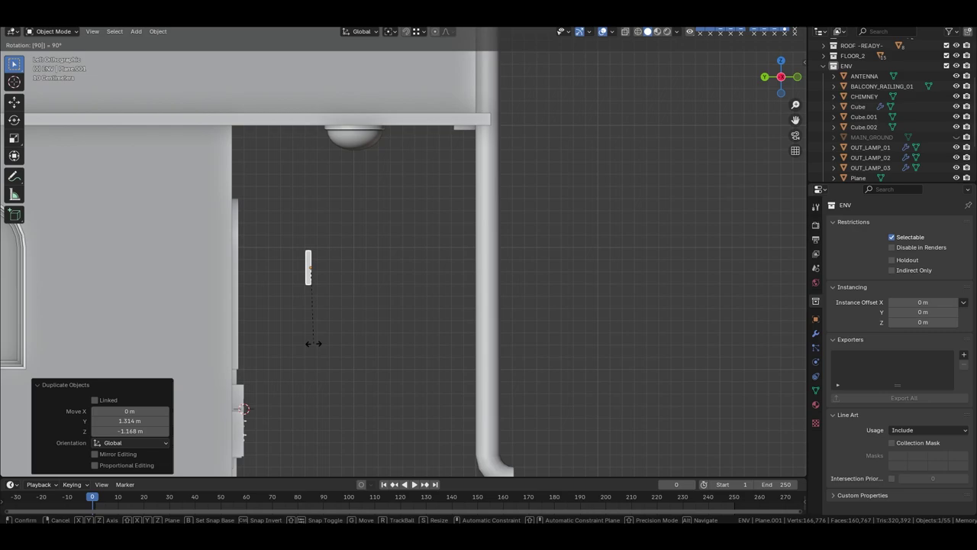
click(313, 343)
scroll(313, 344, up, 2)
Place the turned block on the wall and join both blocks into a diagonal beam.
key(g)
key(x)
click(161, 301)
mouse_move(161, 301)
middle_down()
mouse_move(380, 218)
mouse_move(207, 200)
middle_up()
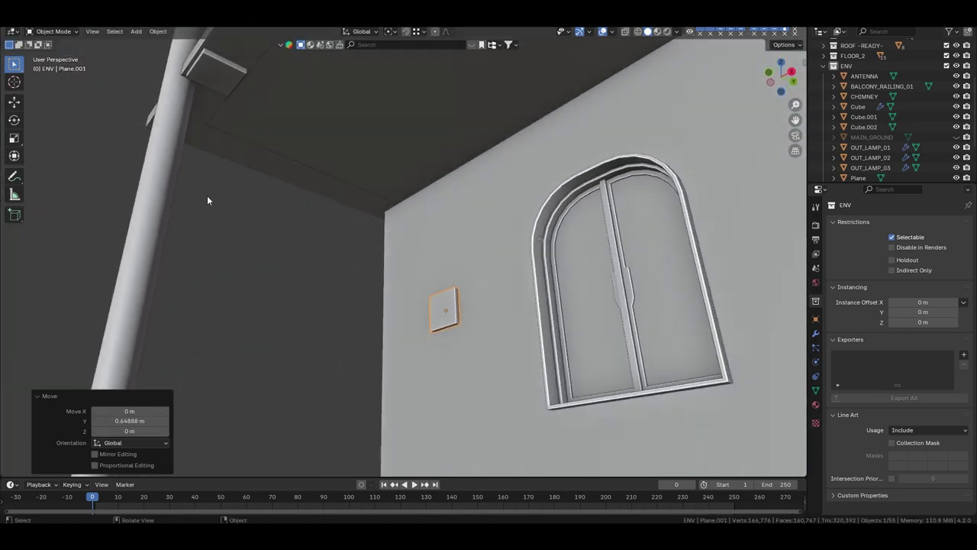
key(Tab)
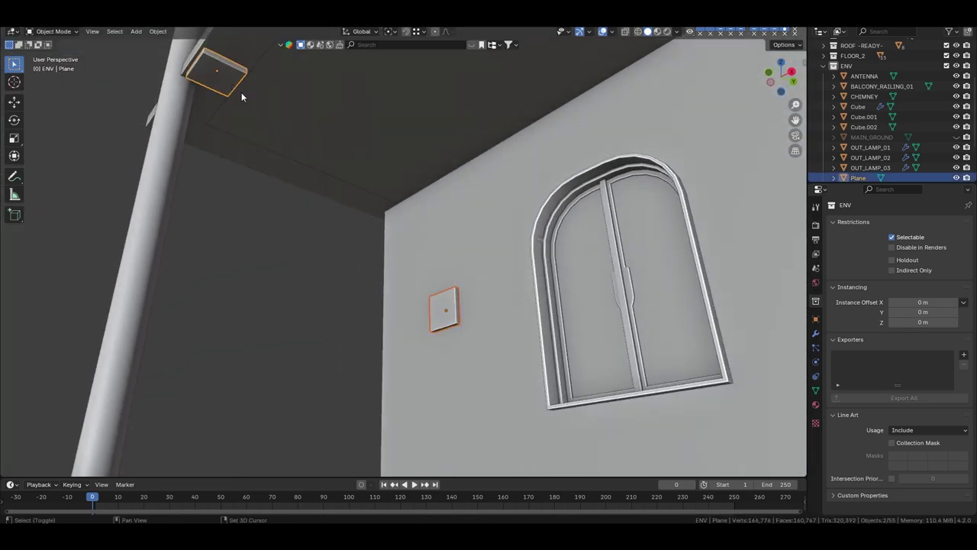
key(Tab)
key(Tab)
mouse_move(435, 233)
middle_down()
mouse_move(252, 170)
mouse_move(202, 201)
middle_up()
Copy the support beam twice along the wall with Shift+D X.
key(shift+d)
key(x)
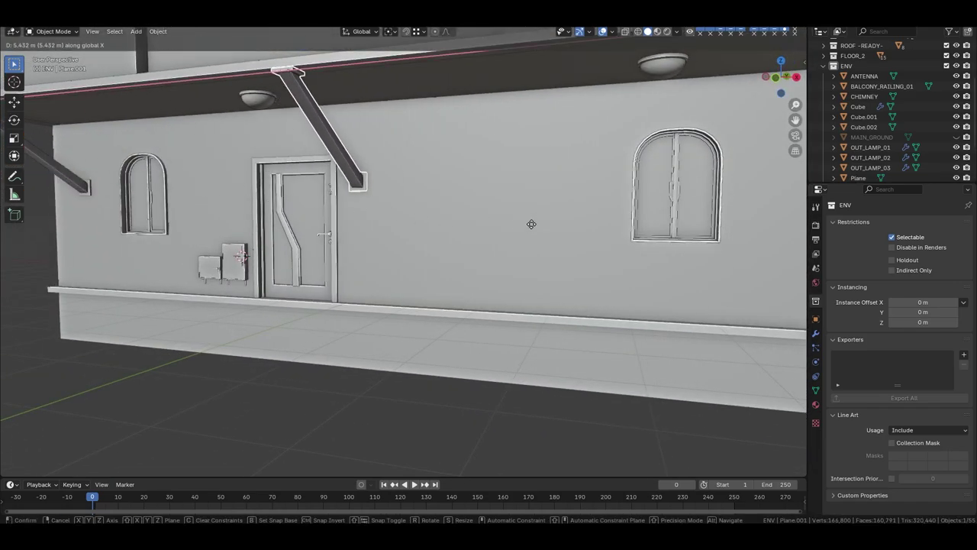
click(654, 234)
middle_drag(610, 228, 534, 252)
key(shift+d)
key(x)
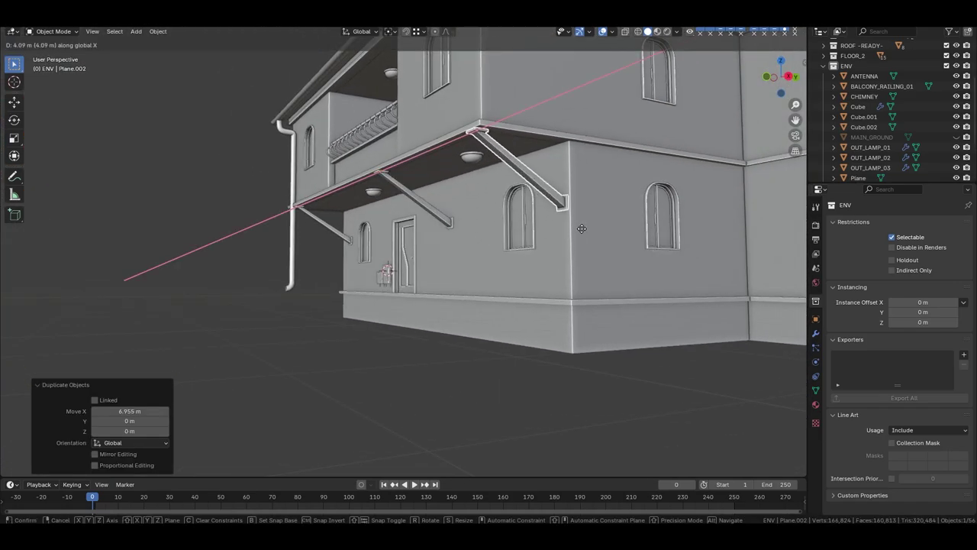
key(Escape)
click(443, 345)
mouse_move(444, 345)
middle_down()
mouse_move(580, 344)
mouse_move(417, 364)
mouse_move(479, 327)
mouse_move(484, 303)
mouse_move(519, 313)
middle_up()
Reposition the beam near the door and review the whole house.
scroll(519, 313, up, 4)
click(421, 222)
key(g)
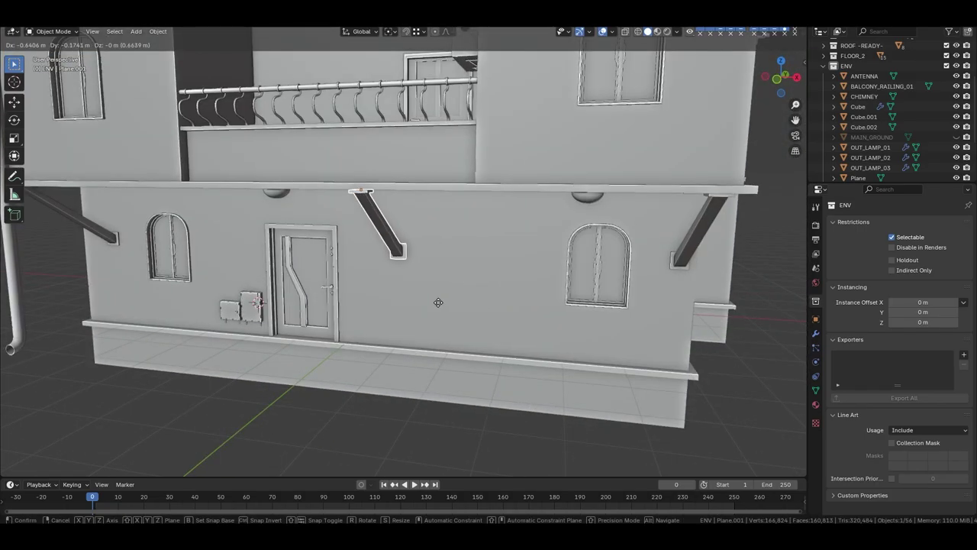
click(420, 301)
scroll(399, 320, down, 4)
mouse_move(399, 321)
middle_down()
mouse_move(480, 370)
mouse_move(392, 282)
mouse_move(467, 213)
mouse_move(473, 220)
middle_up()
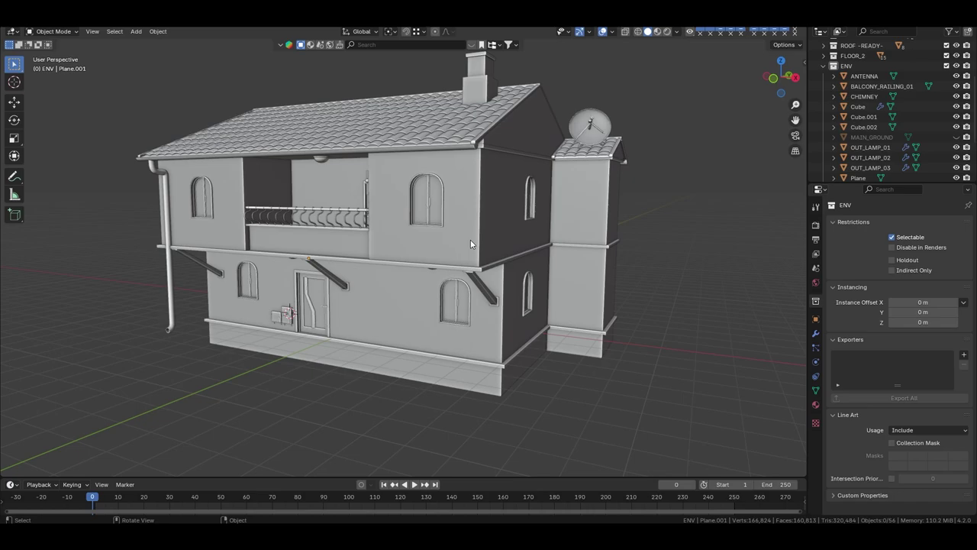
Add a cube beside the front door and scale its mesh down.
middle_drag(470, 244, 460, 284)
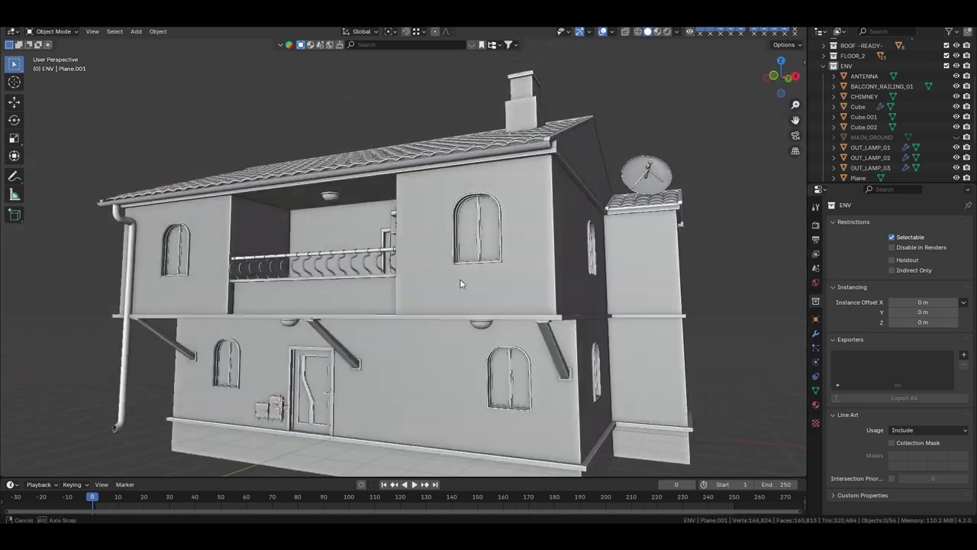
scroll(392, 298, up, 5)
key(shift+a)
click(435, 72)
scroll(321, 321, up, 4)
key(Tab)
key(s)
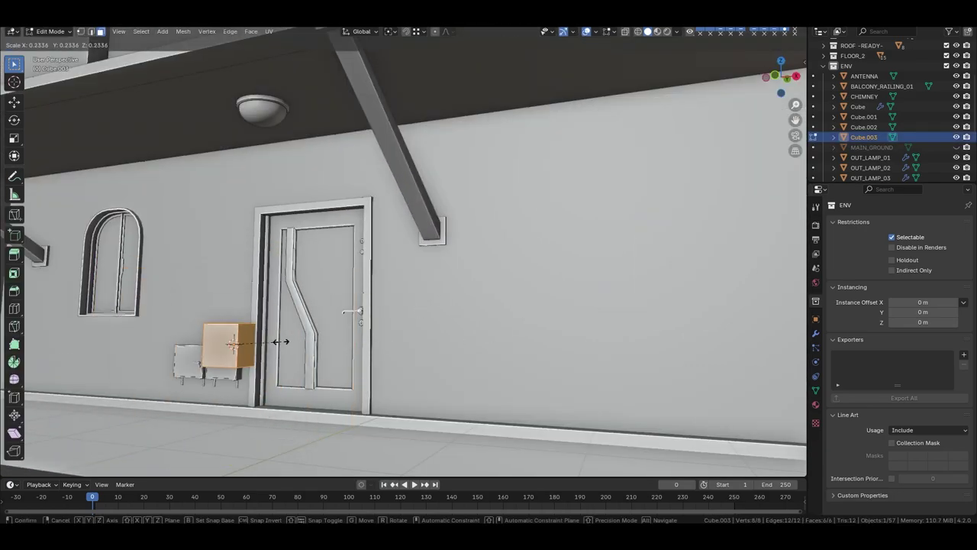
scroll(281, 341, up, 4)
middle_drag(280, 341, 395, 229)
scroll(394, 229, up, 3)
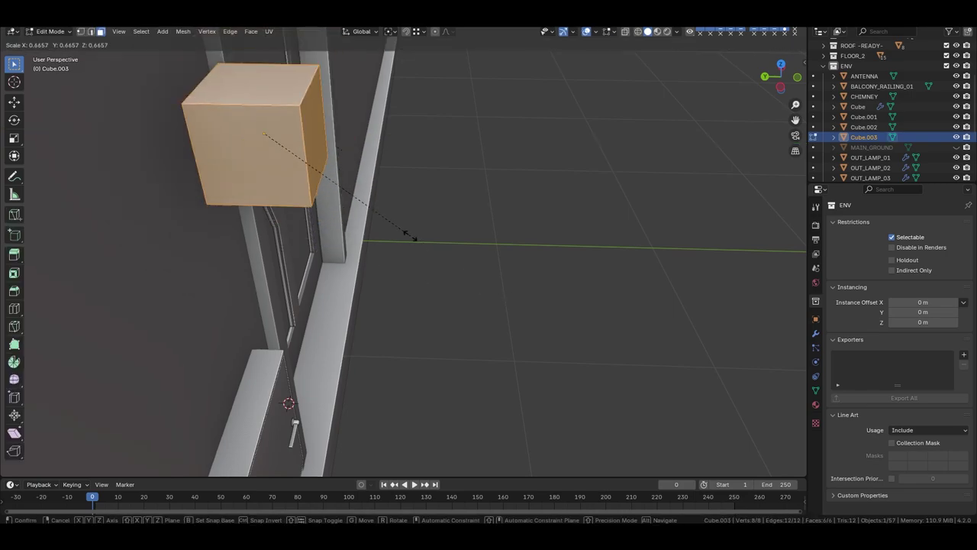
click(335, 196)
Move the small cube along Y and X to sit by the door.
key(Tab)
key(g)
key(y)
click(302, 198)
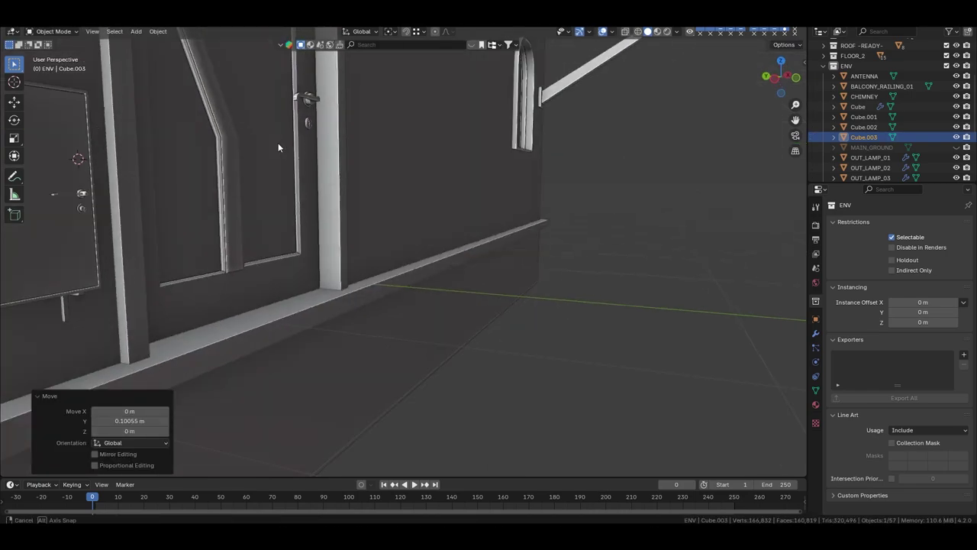
mouse_move(279, 144)
middle_down()
mouse_move(333, 273)
mouse_move(402, 302)
middle_up()
key(g)
key(x)
click(299, 286)
Reshape the cube into a flat bar: shrink it, stretch along X, flatten along Z.
key(Tab)
key(s)
click(370, 264)
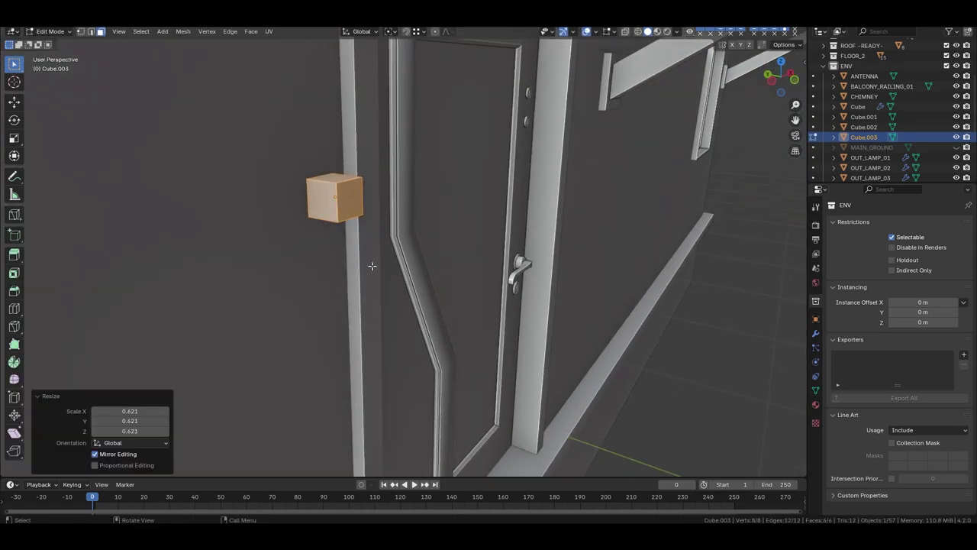
key(s)
key(x)
click(365, 262)
key(s)
key(z)
click(399, 287)
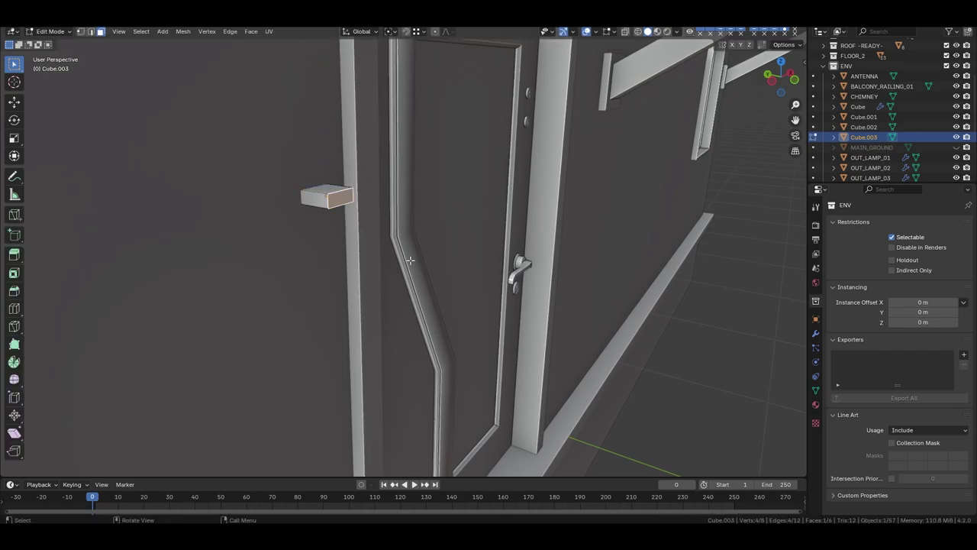
Place the flat bar against the wall to the right of the door.
key(g)
key(y)
click(406, 265)
middle_drag(407, 265, 534, 275)
key(Tab)
key(g)
key(x)
click(634, 278)
key(KP_Decimal)
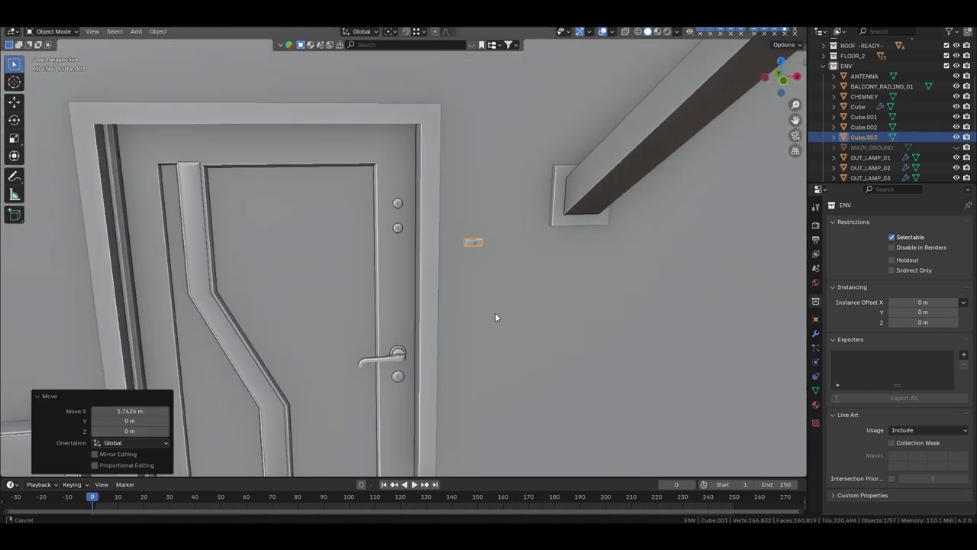
key(Tab)
click(405, 213)
scroll(404, 213, down, 3)
scroll(412, 260, up, 6)
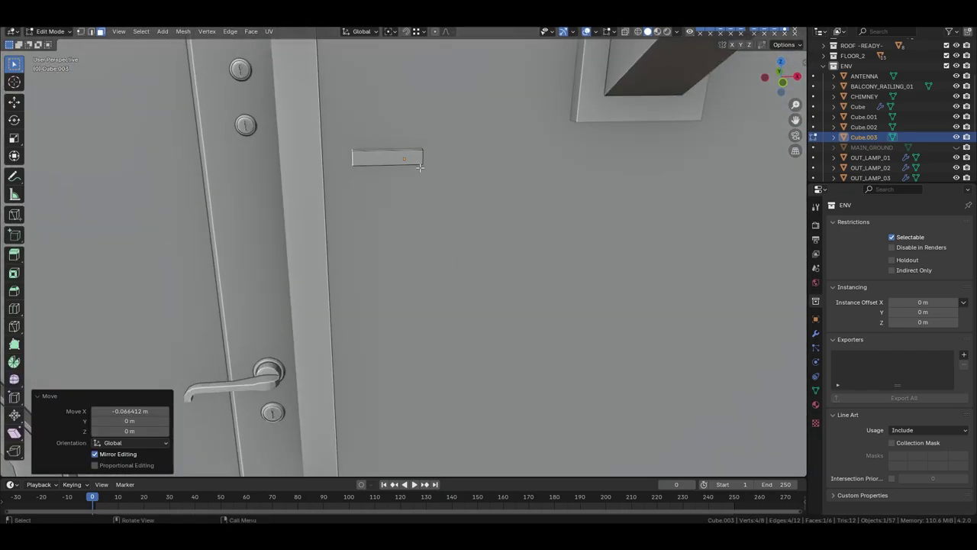
Loop-cut the bar near its left end, subdivide the end face and make it circular with LoopTools.
key(ctrl+r)
drag(412, 261, 360, 255)
click(359, 255)
scroll(359, 255, up, 3)
right_click(367, 263)
click(368, 305)
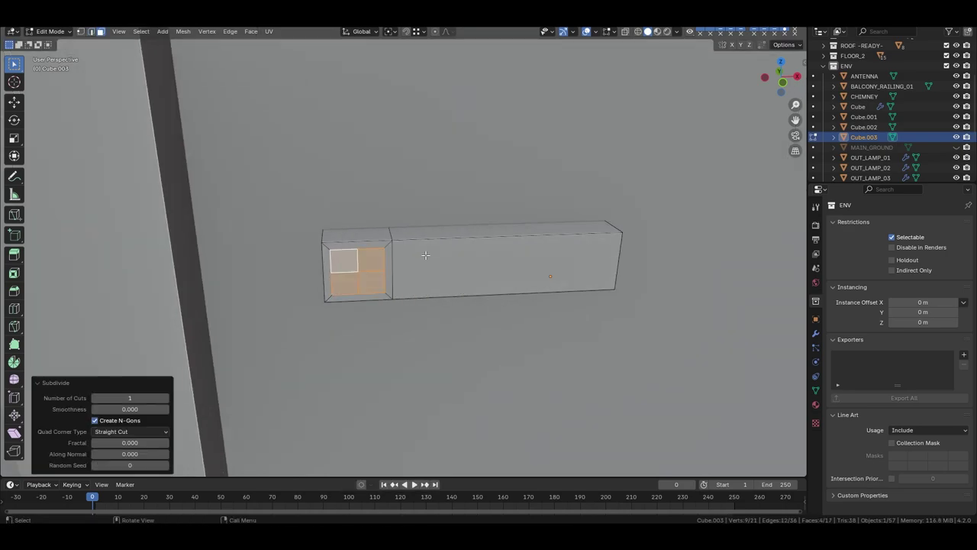
scroll(368, 267, up, 2)
right_click(368, 267)
click(421, 284)
middle_drag(420, 285, 424, 284)
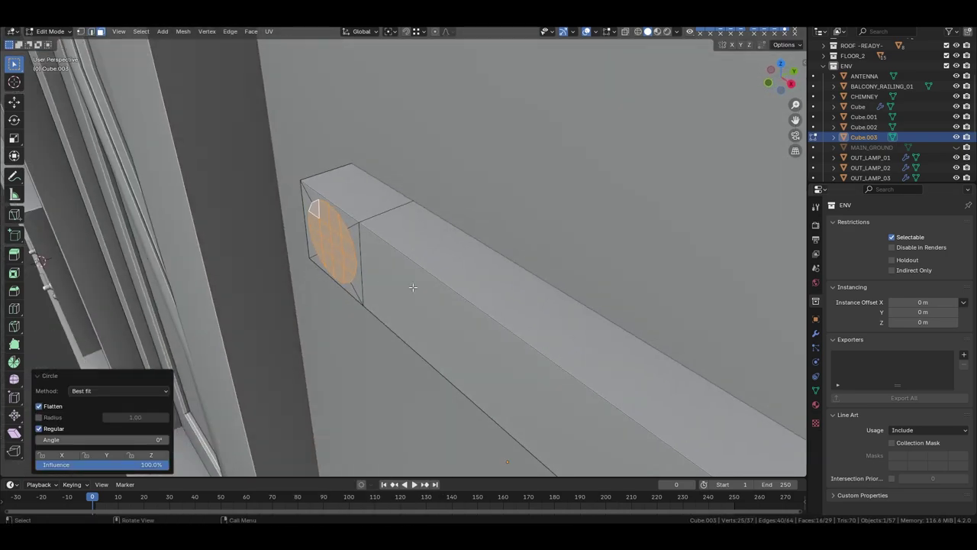
Extrude and scale the round end face outward into a raised disc button.
key(e)
key(s)
click(412, 284)
key(e)
click(389, 284)
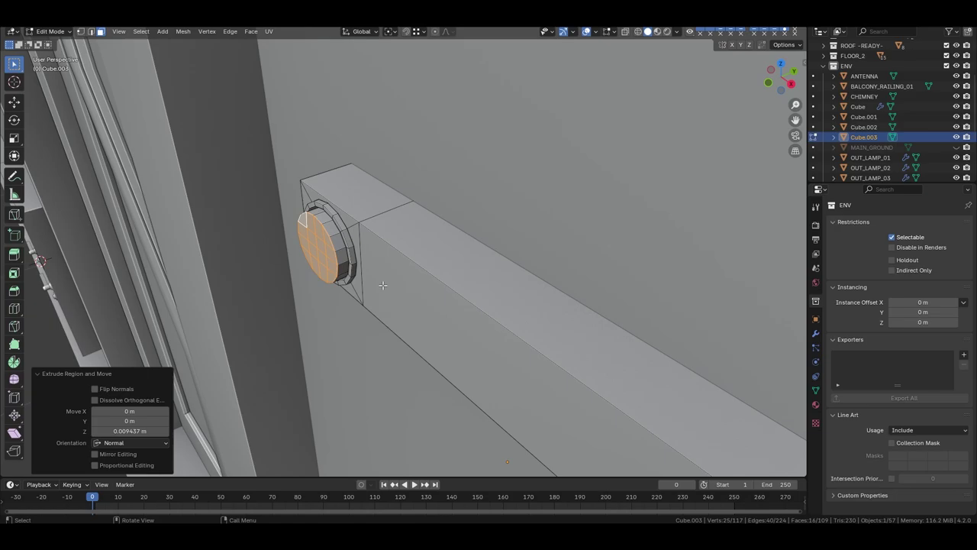
key(s)
click(372, 285)
key(e)
click(356, 286)
mouse_move(356, 286)
middle_down()
mouse_move(458, 305)
mouse_move(405, 161)
mouse_move(450, 170)
mouse_move(408, 206)
mouse_move(403, 200)
mouse_move(418, 253)
middle_up()
click(458, 305)
Inset the box's front face and extrude it along its normal.
key(i)
click(565, 332)
key(e)
click(575, 328)
Return to Object Mode and save the building file.
key(Tab)
scroll(456, 274, down, 5)
key(ctrl+s)
scroll(407, 212, down, 5)
Orbit to the building front and save the file with Ctrl+S.
scroll(392, 194, down, 4)
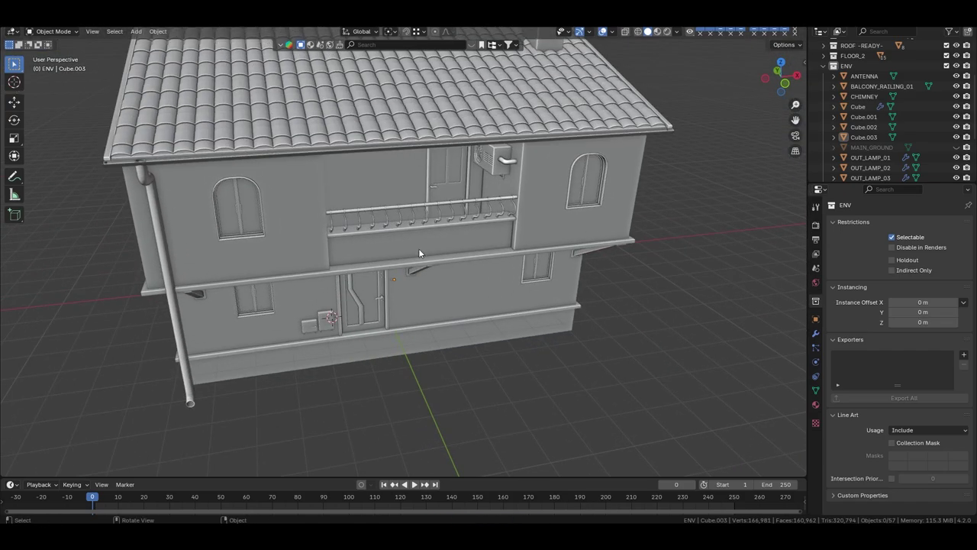
mouse_move(536, 219)
middle_down()
mouse_move(388, 211)
mouse_move(448, 211)
mouse_move(400, 233)
middle_up()
scroll(400, 233, up, 2)
key(ctrl+s)
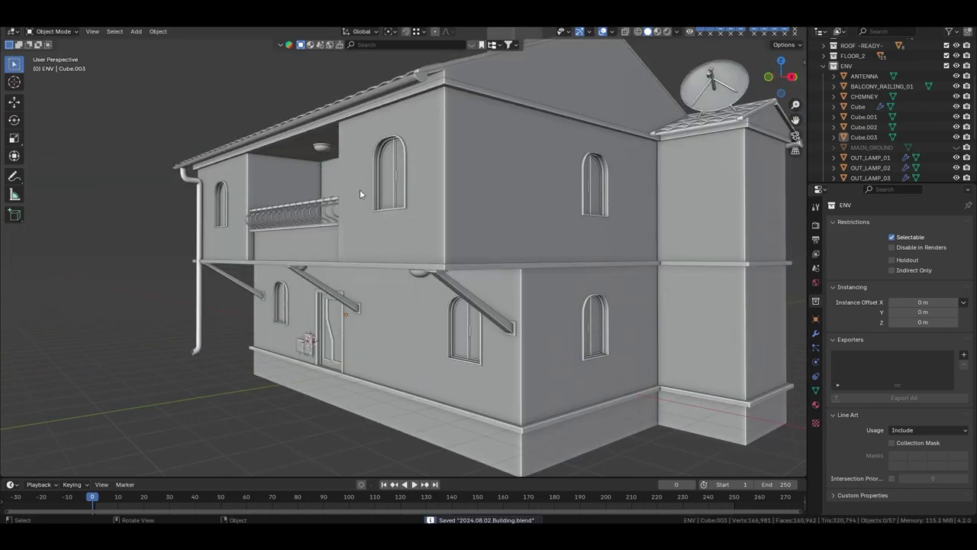
Unhide the MAIN_GROUND plane and view the ground-floor door wall.
mouse_move(359, 190)
middle_down()
mouse_move(385, 230)
mouse_move(383, 201)
mouse_move(491, 174)
mouse_move(525, 199)
mouse_move(453, 274)
mouse_move(481, 303)
mouse_move(459, 291)
mouse_move(400, 300)
middle_up()
key(alt+h)
scroll(401, 300, up, 3)
scroll(473, 280, down, 2)
mouse_move(473, 281)
middle_down()
mouse_move(444, 277)
mouse_move(441, 306)
mouse_move(440, 287)
middle_up()
scroll(411, 241, up, 4)
scroll(412, 241, down, 5)
scroll(441, 305, down, 2)
scroll(441, 305, up, 2)
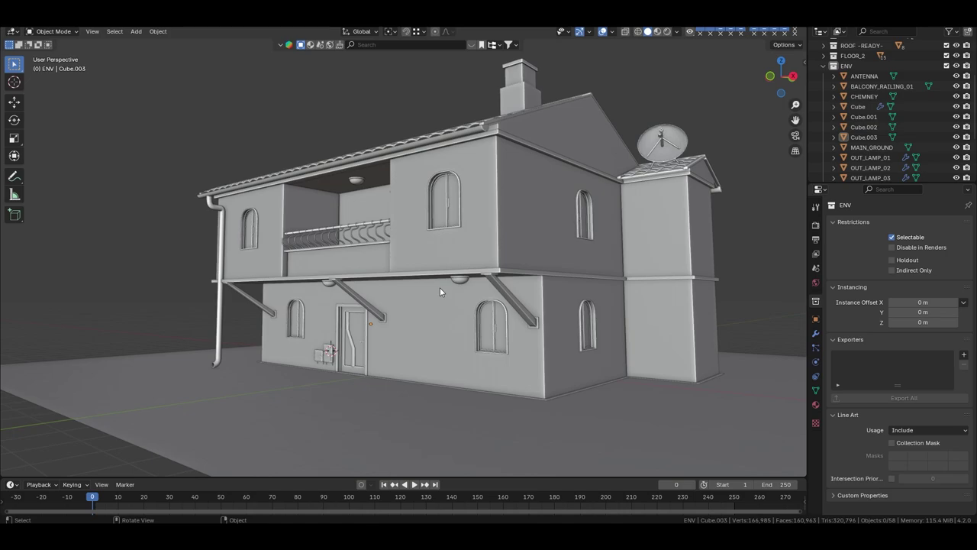
Join the diagonal support brackets into a single SUPPORT_BEAM_01 object with material suppor.beam.mat.01.
click(439, 290)
click(439, 290)
key(ctrl+j)
key(Tab)
key(Tab)
click(815, 404)
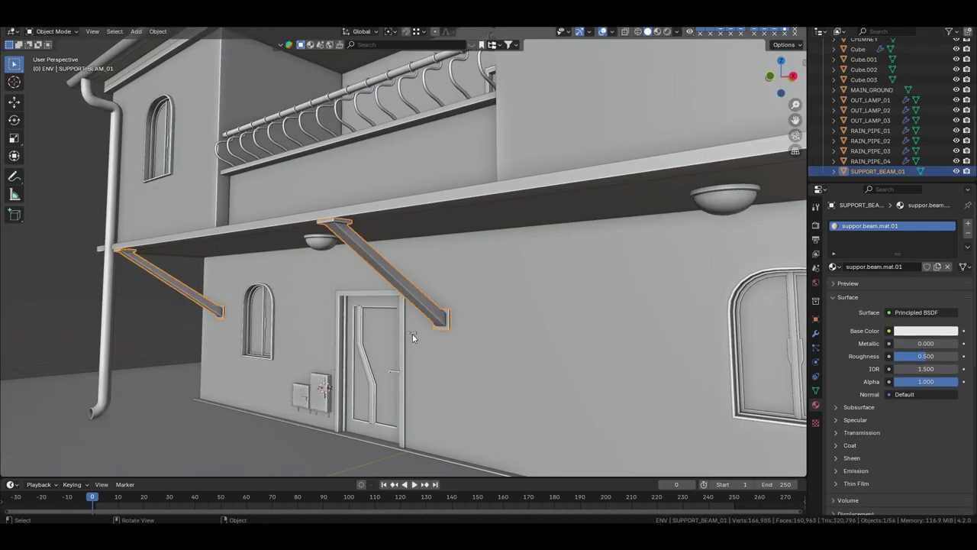
Name the door ring RING_01 with material ring_mat_01 and unwrap its UVs.
double_click(863, 104)
text(RING_01)
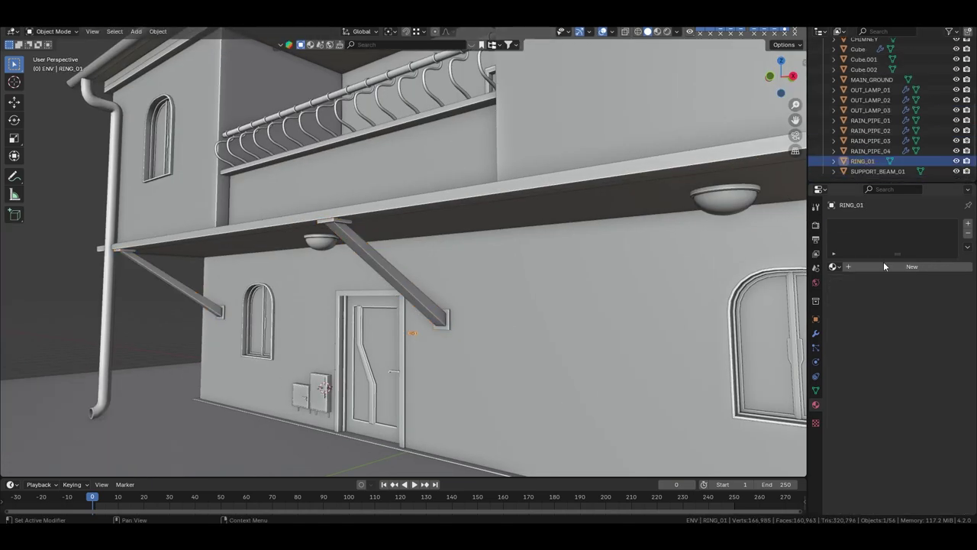
double_click(879, 263)
text(ring_mat_01)
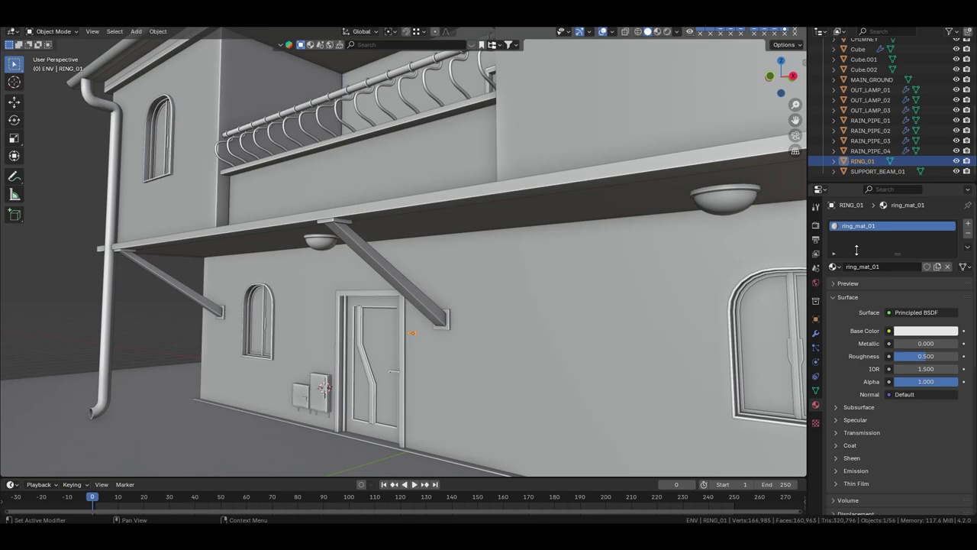
key(KP_Decimal)
key(ctrl+a)
click(391, 229)
scroll(391, 229, down, 5)
middle_drag(390, 229, 385, 321)
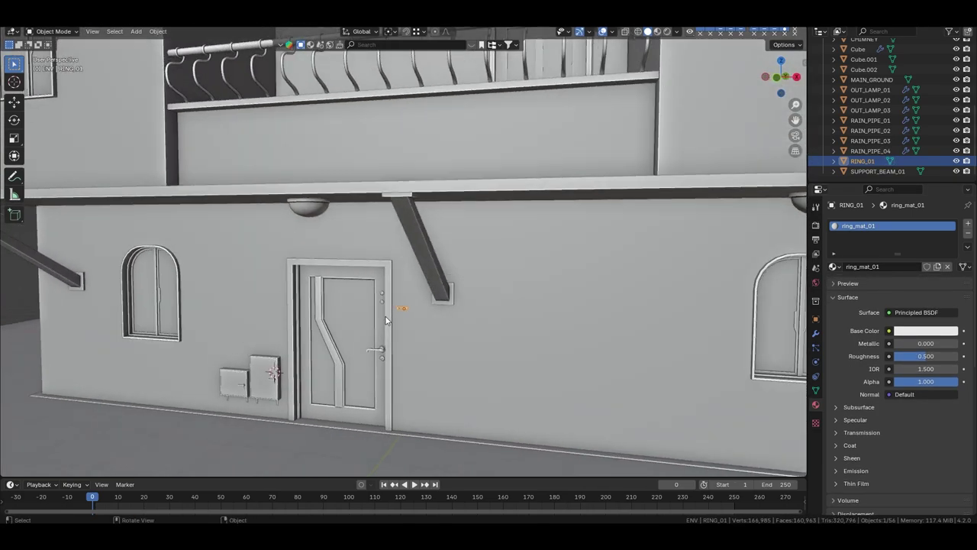
scroll(385, 321, up, 4)
Name the wall boxes, giving them materials water.box.mat.01 and elec.box.mat.01.
click(419, 328)
scroll(878, 114, up, 2)
double_click(863, 104)
text(ELEC_)
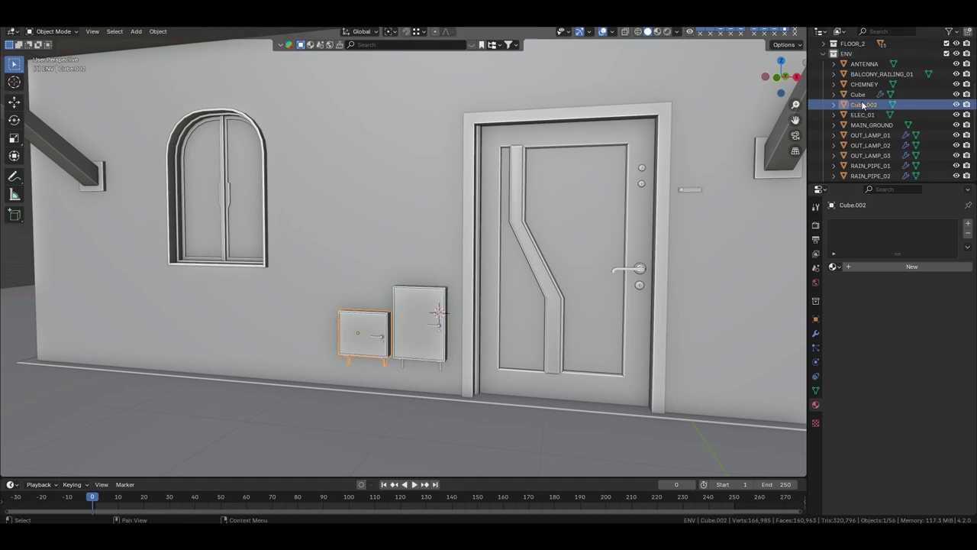
double_click(874, 267)
text(water.box.mat.01)
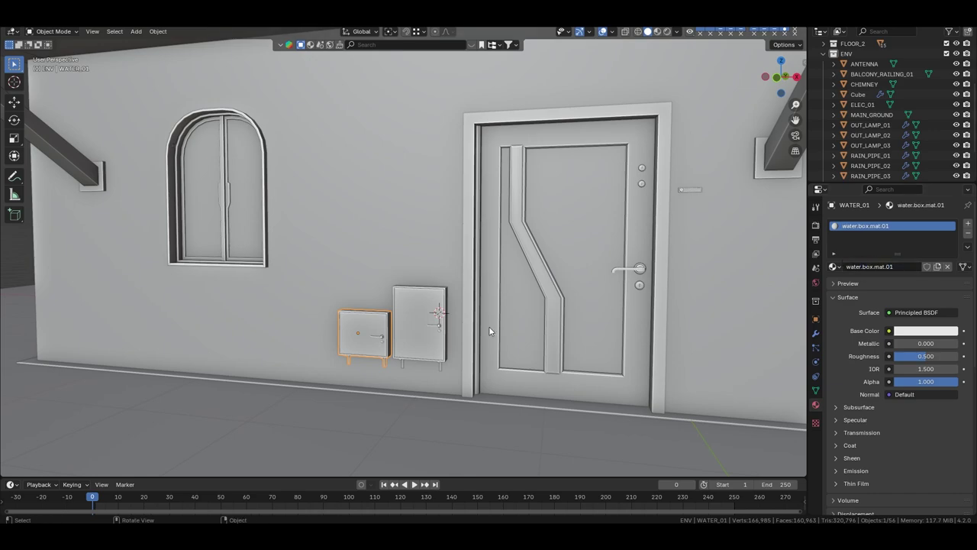
click(425, 328)
double_click(865, 266)
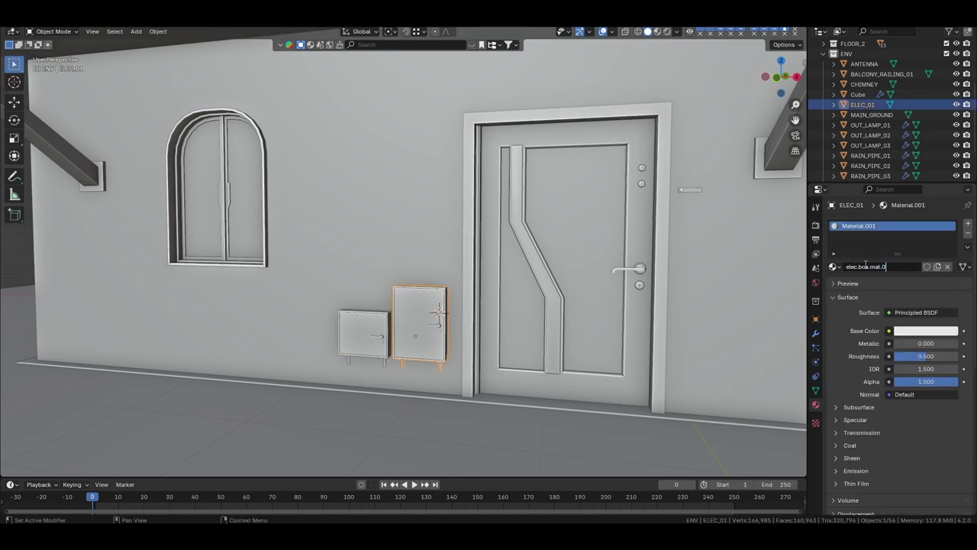
Smart-UV-project the wall box mesh.
click(374, 332)
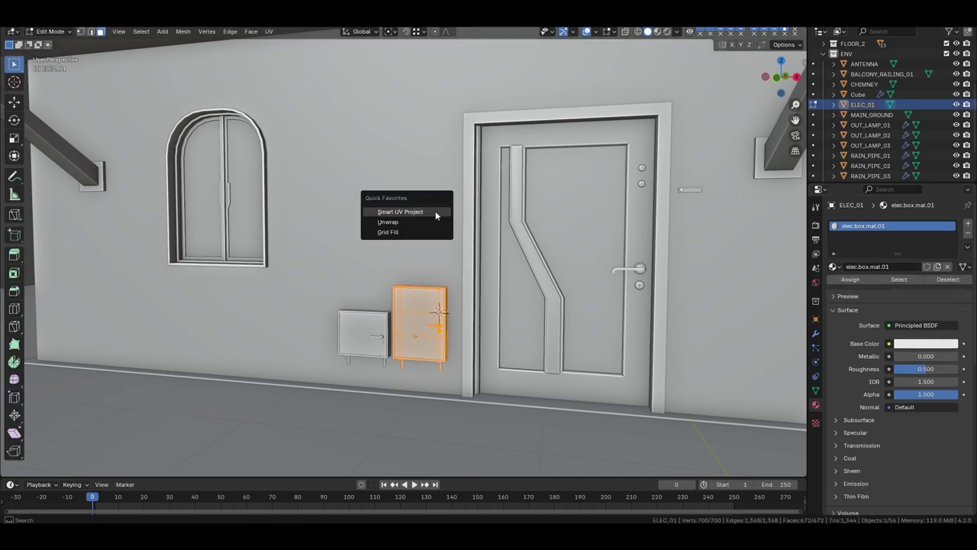
key(Tab)
key(u)
click(387, 242)
Check normals with the Face Orientation overlay, then turn it off and select the AC unit.
click(367, 315)
click(597, 31)
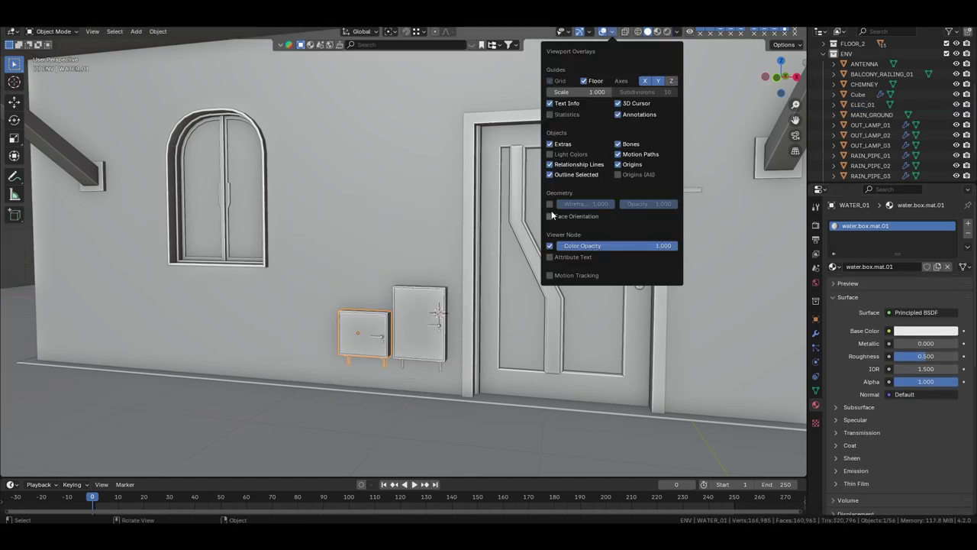
click(552, 216)
key(a)
key(Escape)
key(Tab)
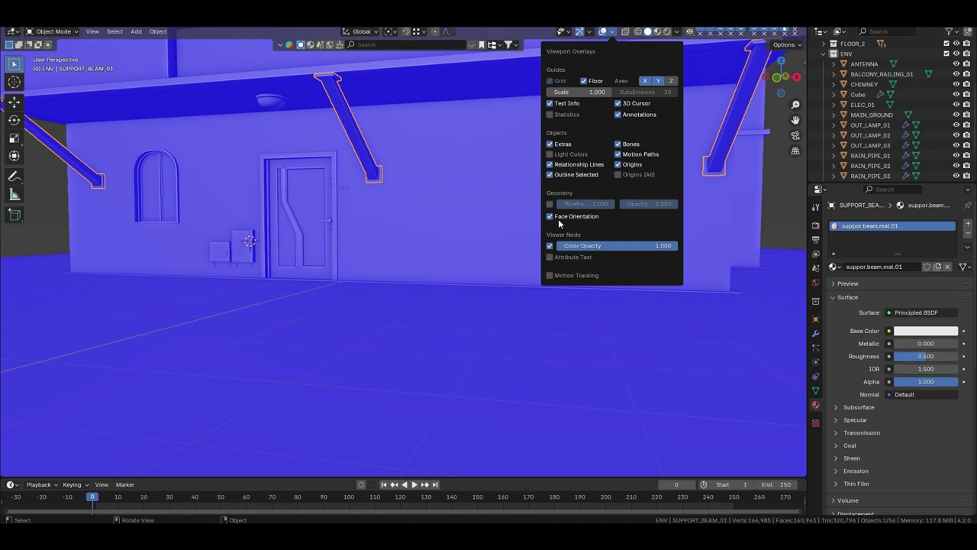
click(611, 31)
click(551, 216)
click(349, 165)
Rename the balcony AC cube to AC_01 and add a new material named ac_mat_01.
middle_drag(350, 166, 491, 206)
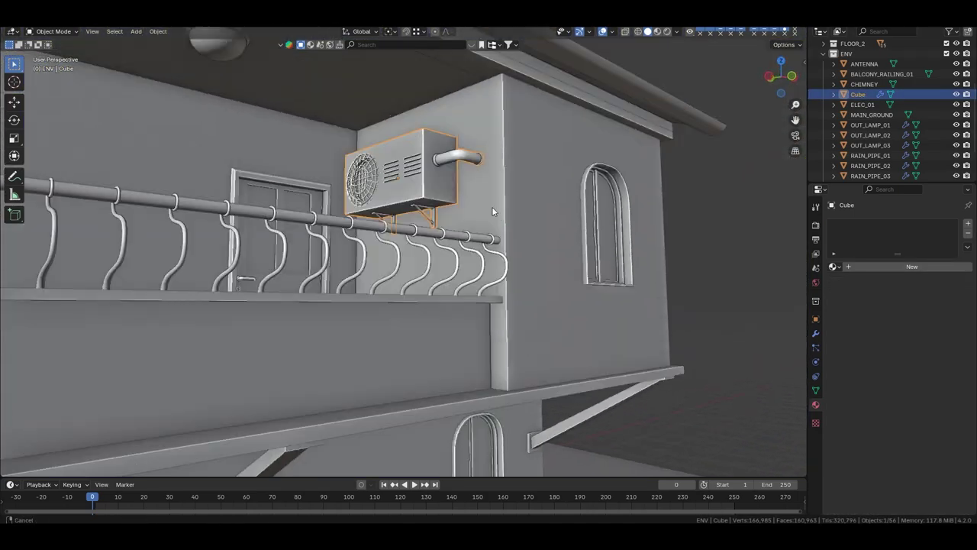
double_click(858, 104)
text(AC_01)
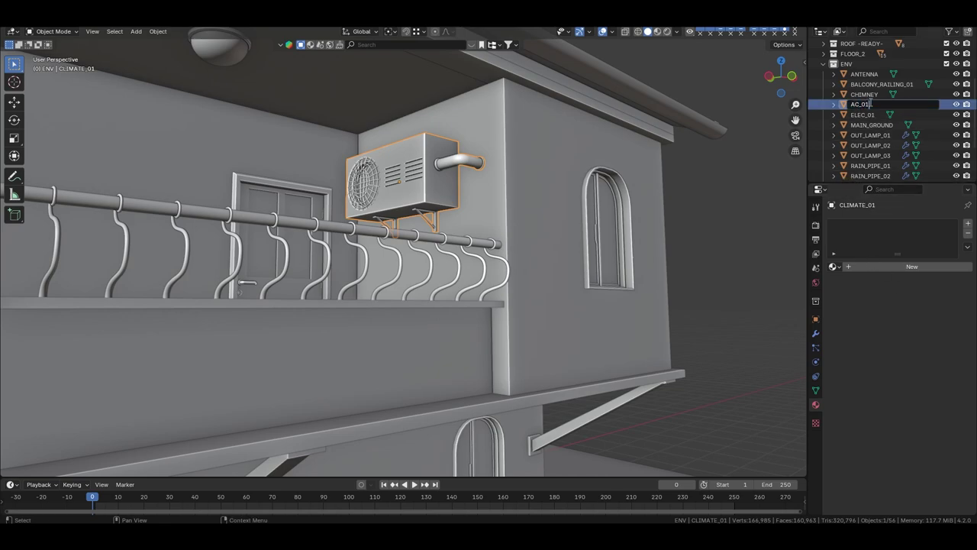
click(890, 268)
double_click(887, 265)
text(AC)
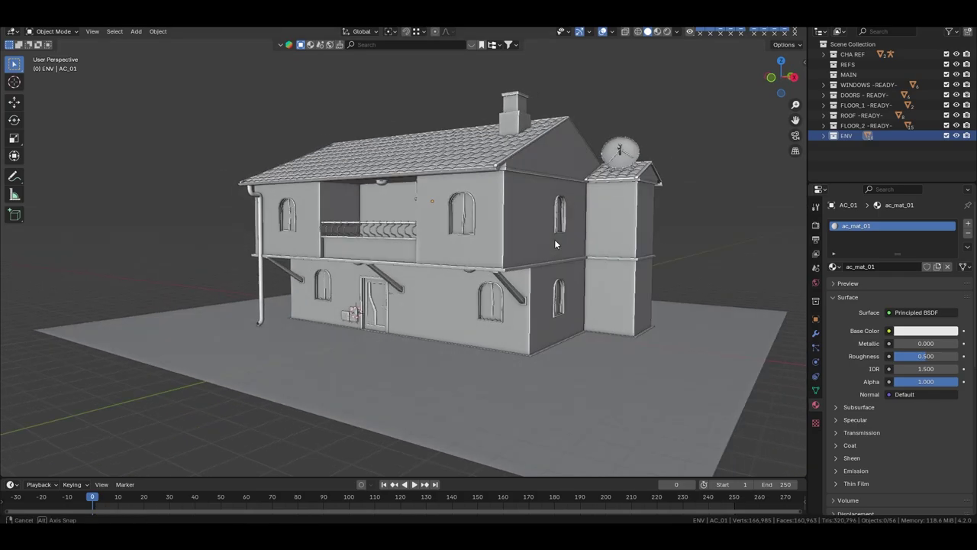
Save 2024.08.02.Building.blend with Ctrl+S.
key(ctrl+s)
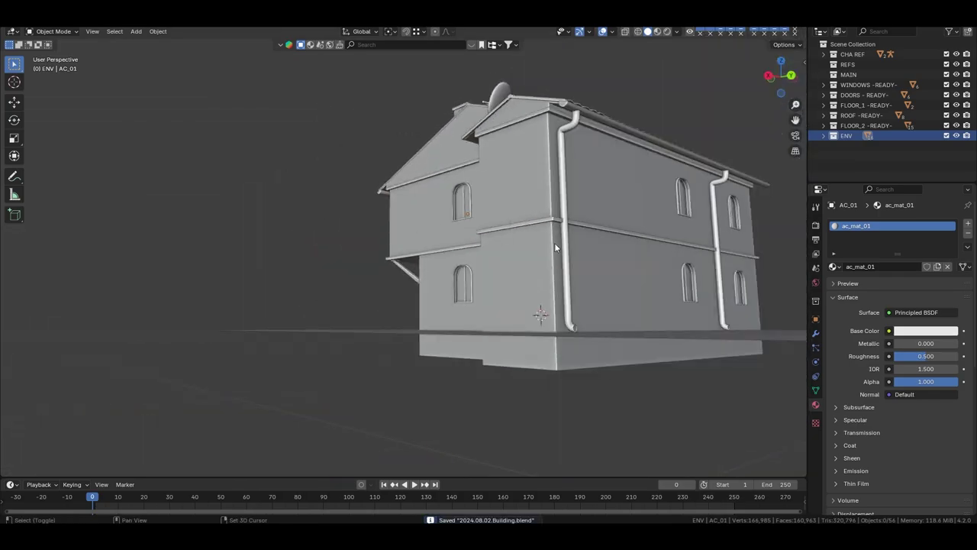